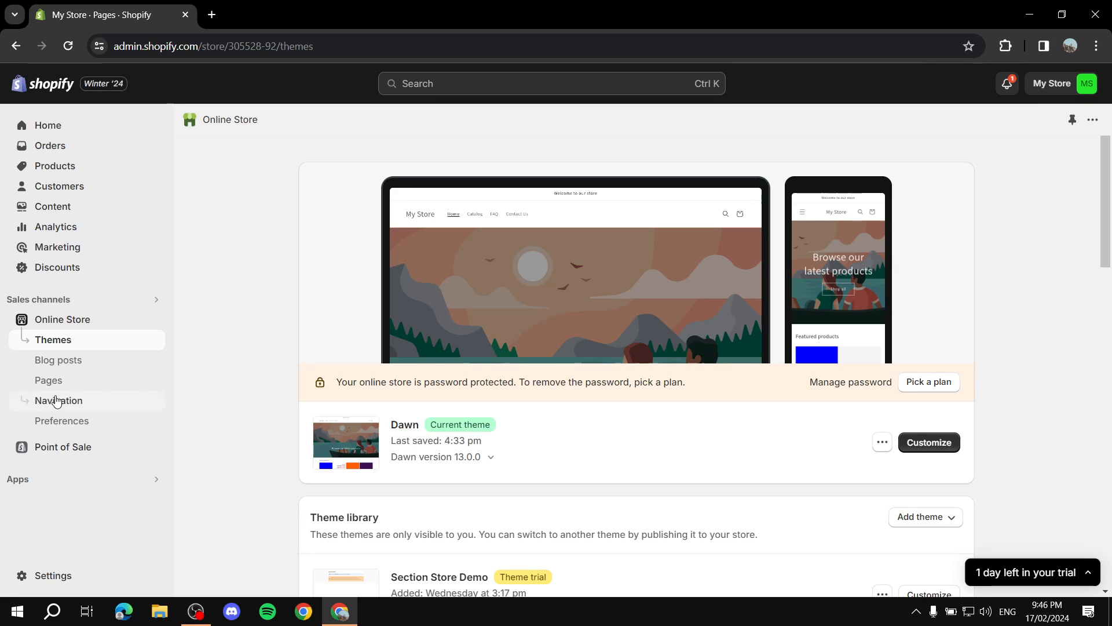
# - Look over the online store's existing pages
pyautogui.click(49, 380)
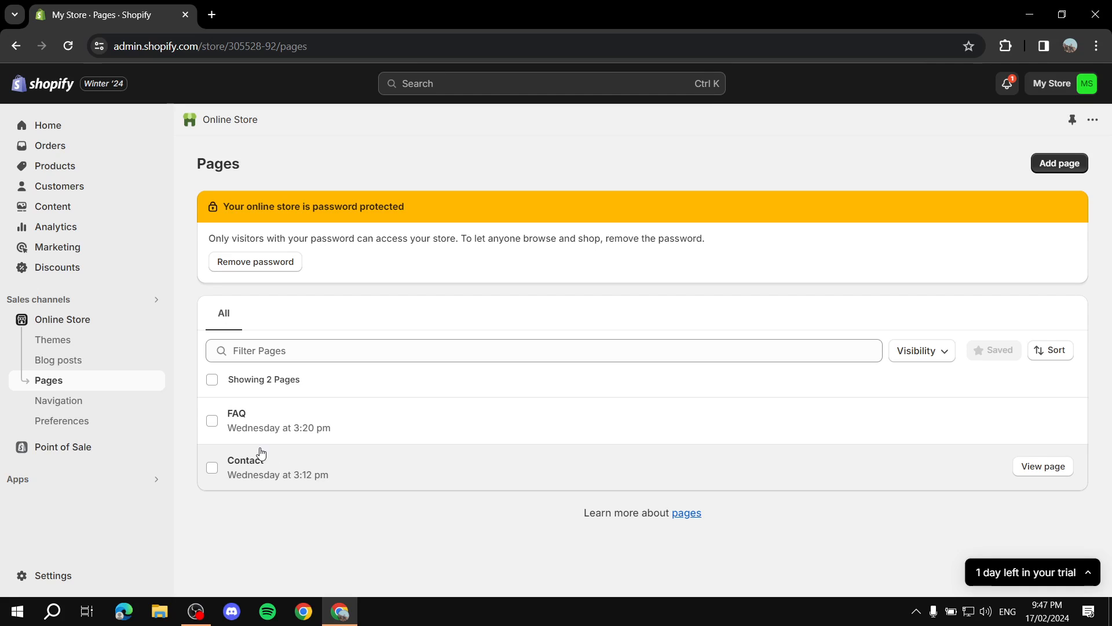
pyautogui.click(15, 46)
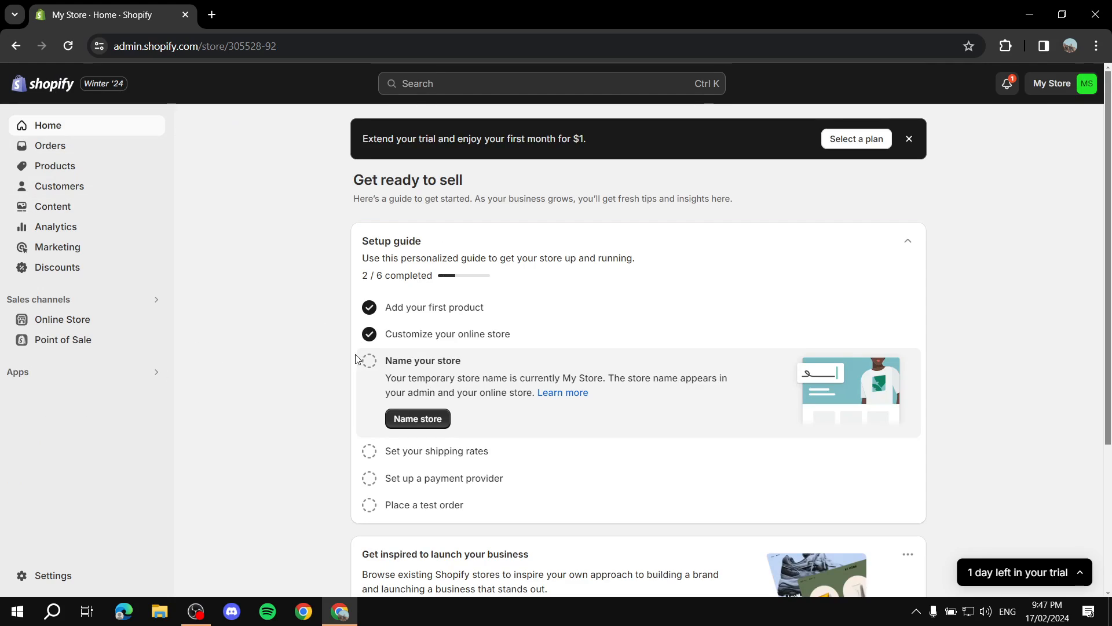
# - Open the installed Section Store app and search its sections for "contact"
pyautogui.click(140, 372)
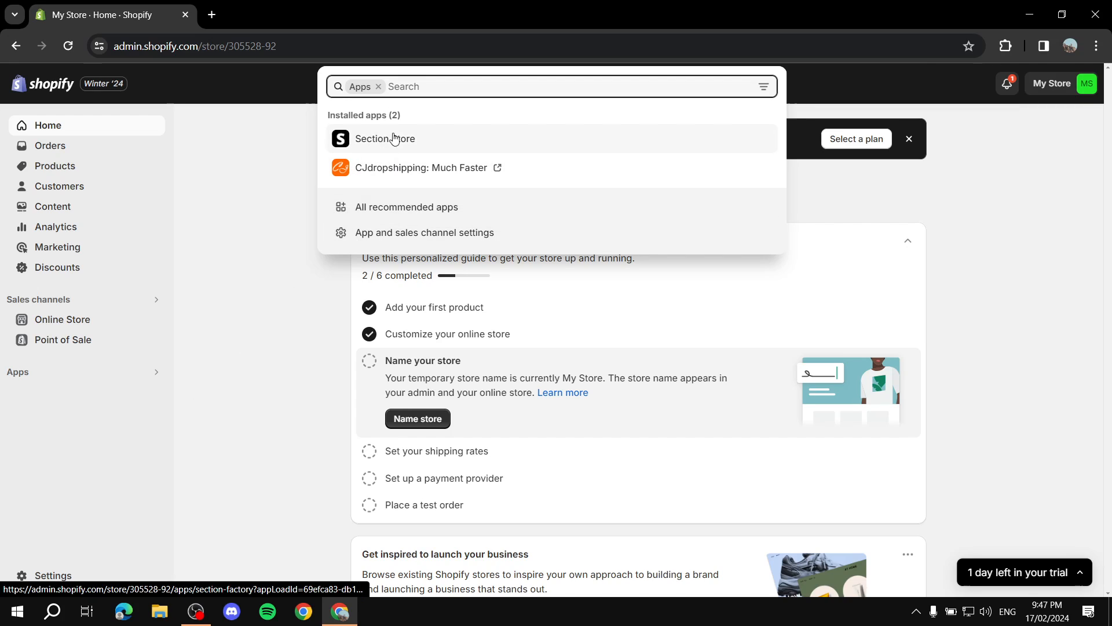
pyautogui.click(385, 142)
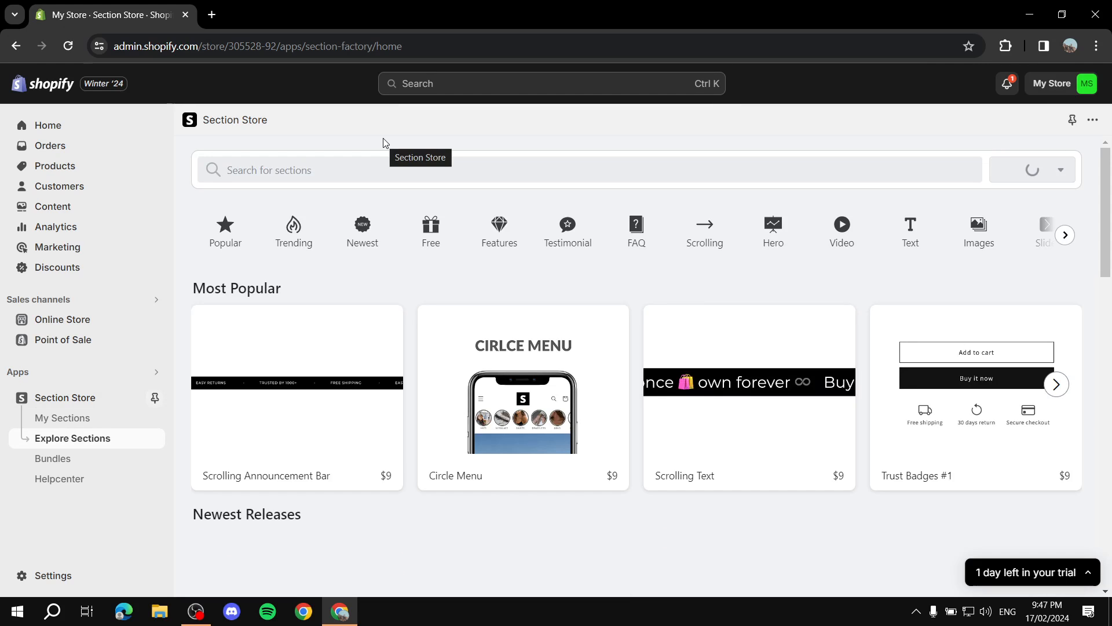
pyautogui.scroll(-3, 667, 376)
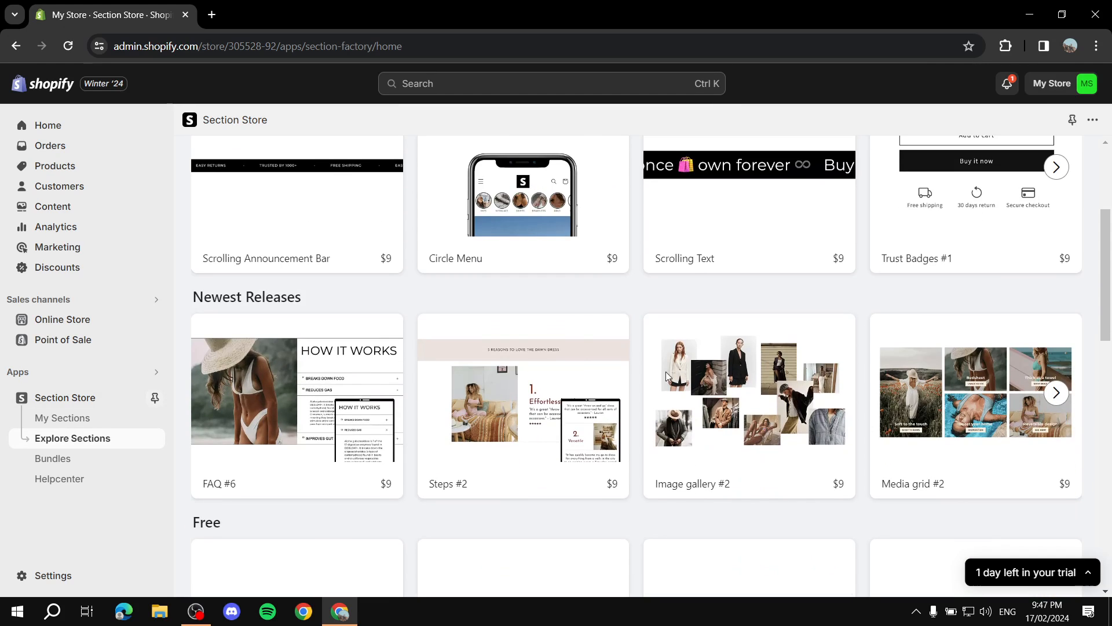
pyautogui.scroll(3, 850, 312)
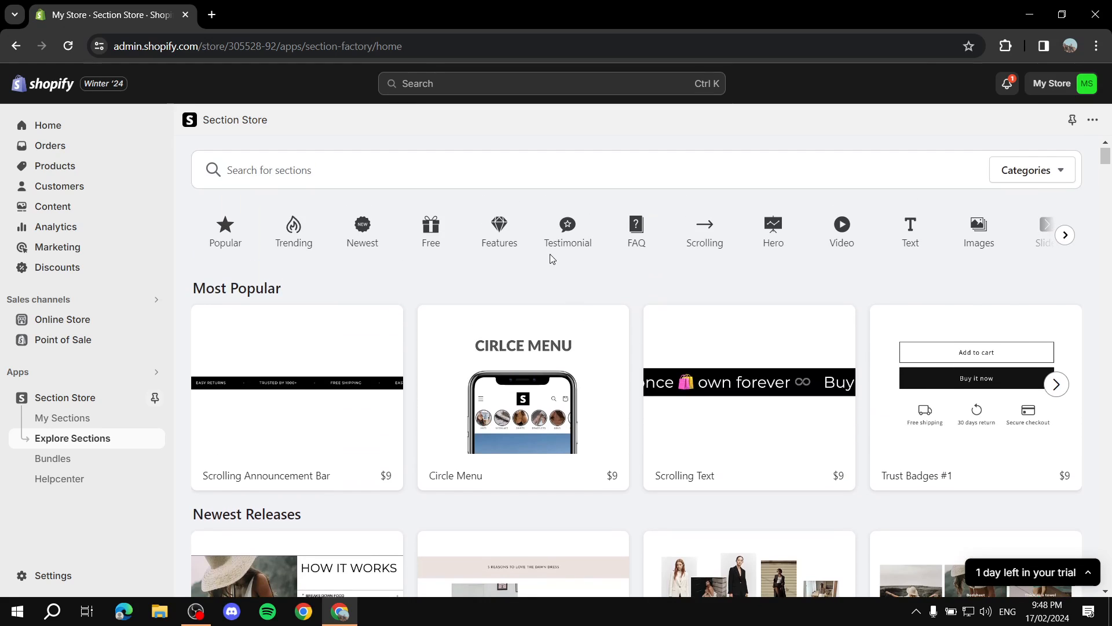
pyautogui.click(518, 157)
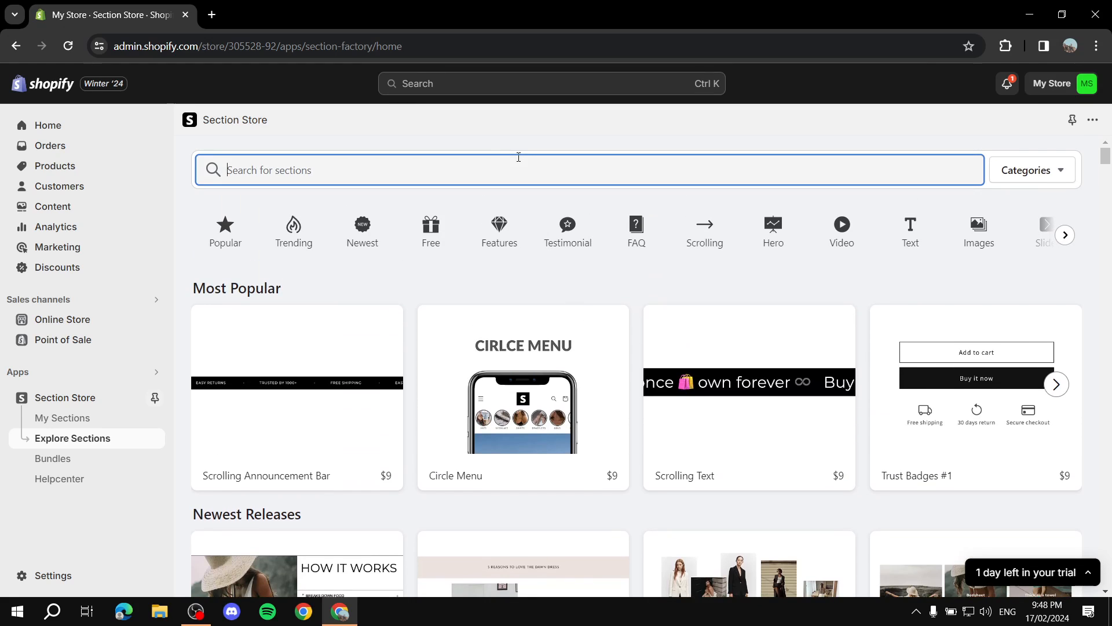
pyautogui.write('contact')
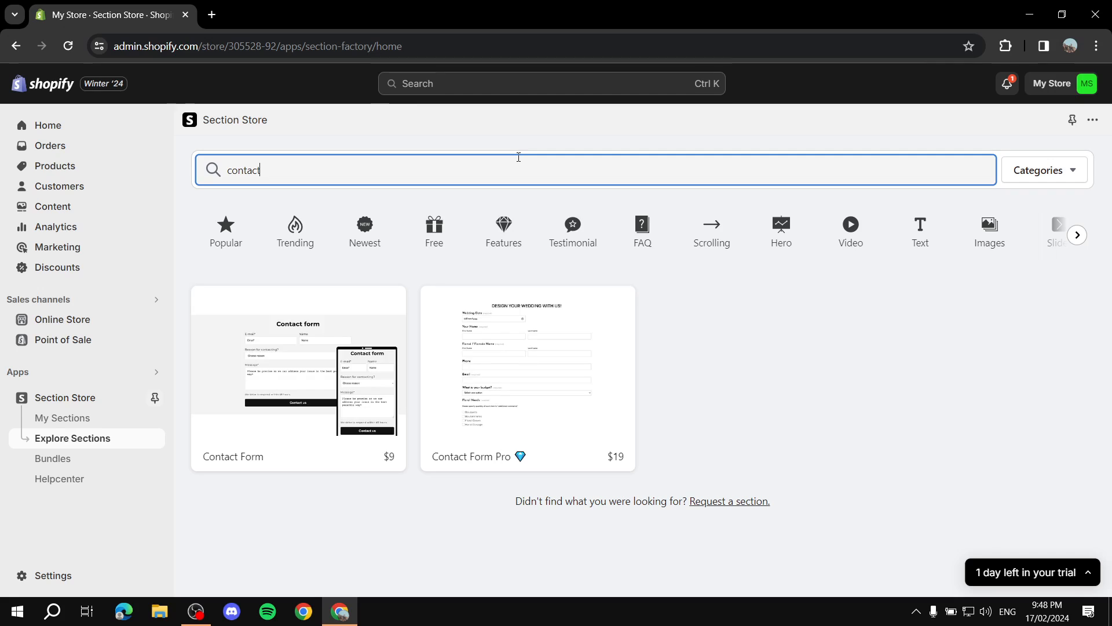
# - Examine the Contact Form section's price, preview and list of customizable settings, and close its details
pyautogui.moveTo(614, 419)
pyautogui.click(362, 376)
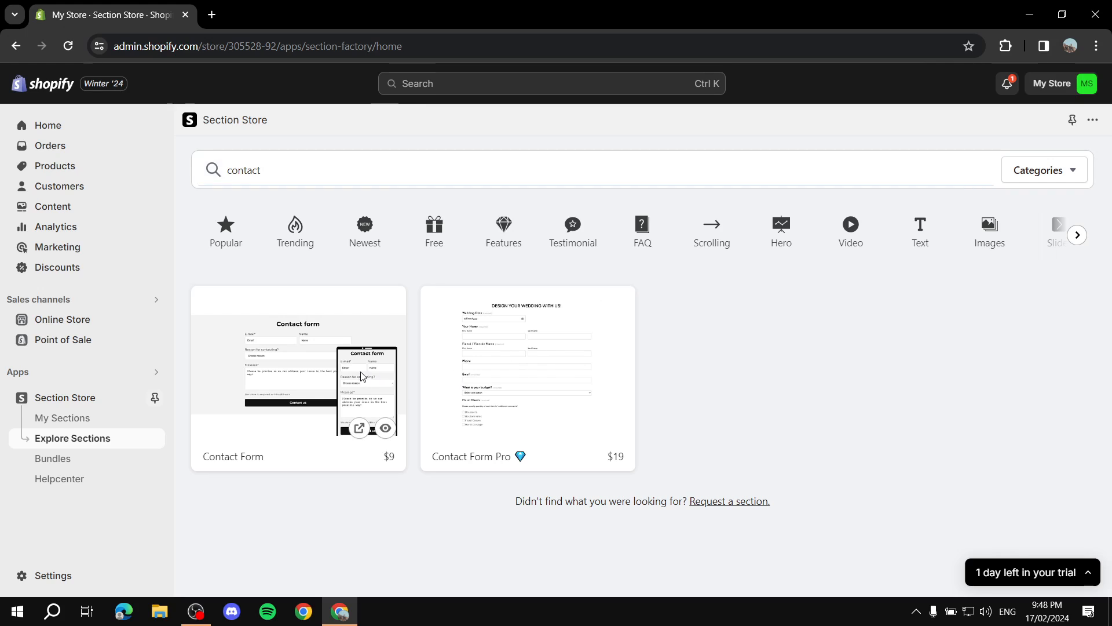
pyautogui.moveTo(1001, 239); pyautogui.dragTo(1039, 238)
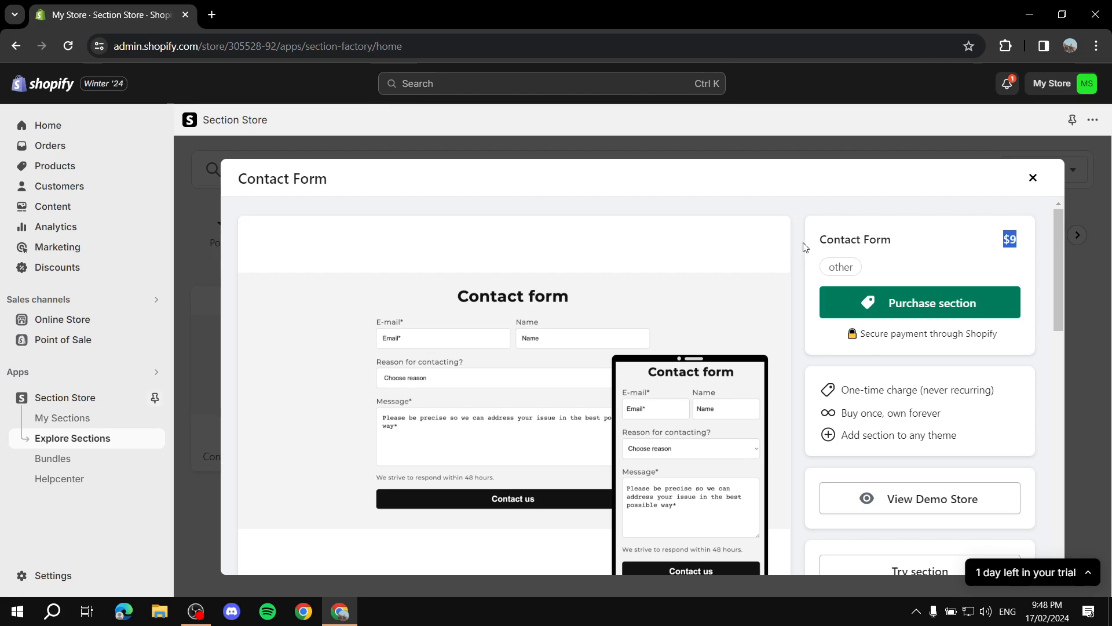
pyautogui.moveTo(803, 247); pyautogui.dragTo(923, 241)
pyautogui.click(760, 326)
pyautogui.scroll(-1, 504, 441)
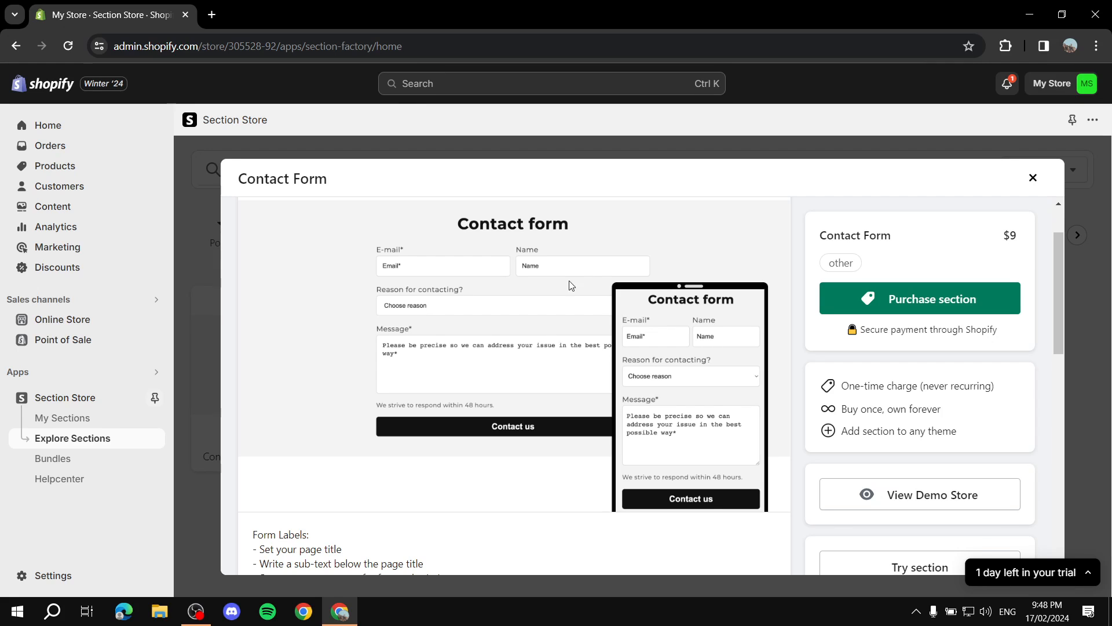
pyautogui.scroll(-2, 645, 288)
pyautogui.scroll(-2, 381, 385)
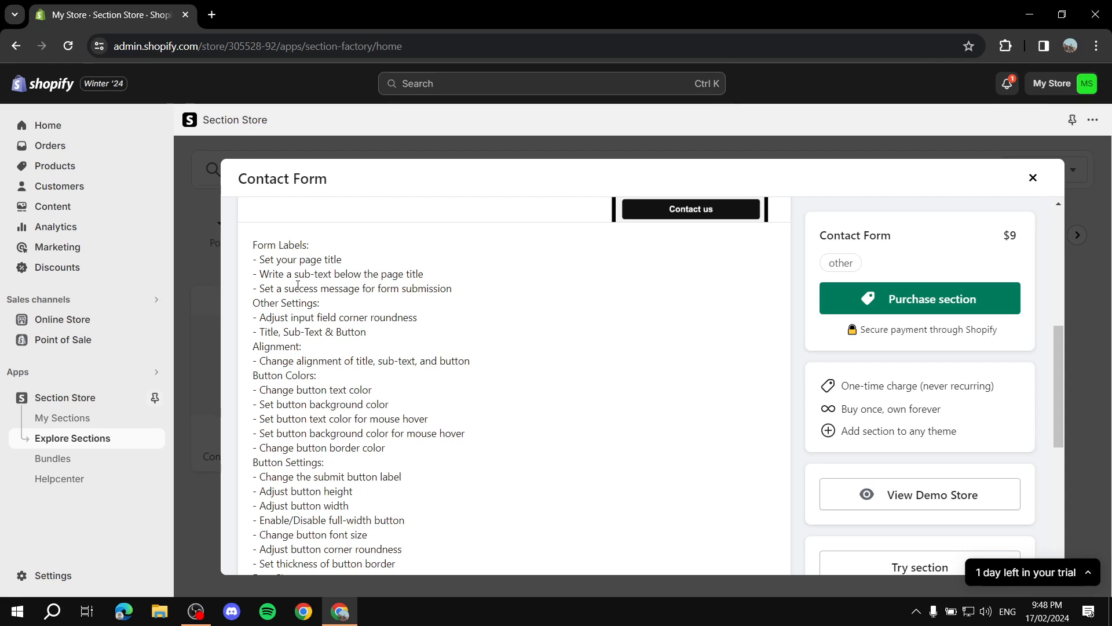
pyautogui.moveTo(265, 259); pyautogui.dragTo(509, 520)
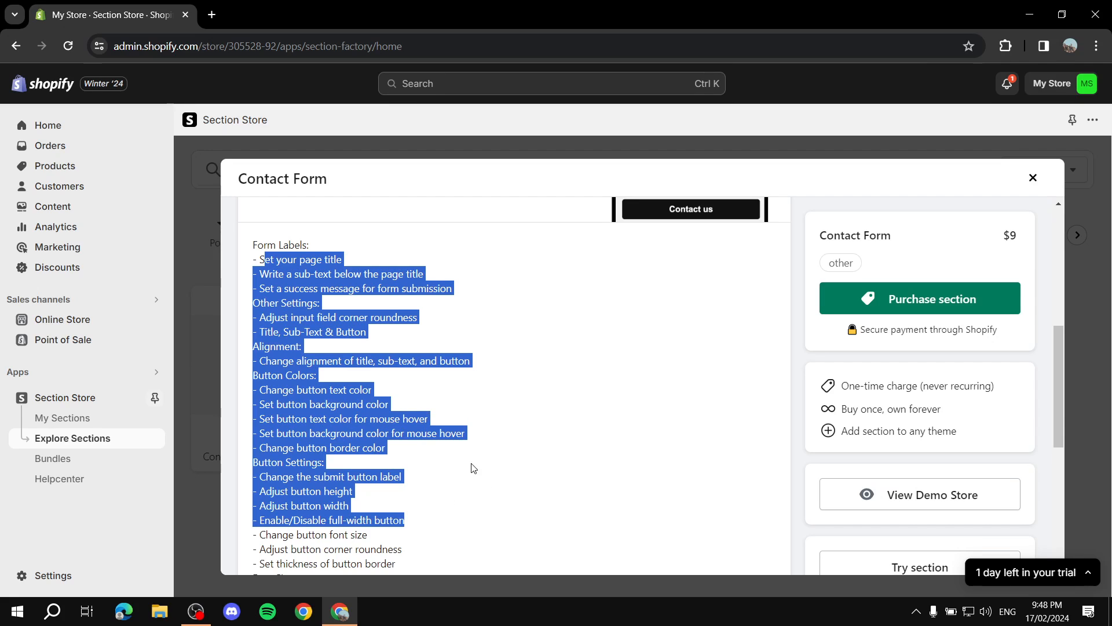
pyautogui.click(521, 459)
pyautogui.scroll(6, 579, 439)
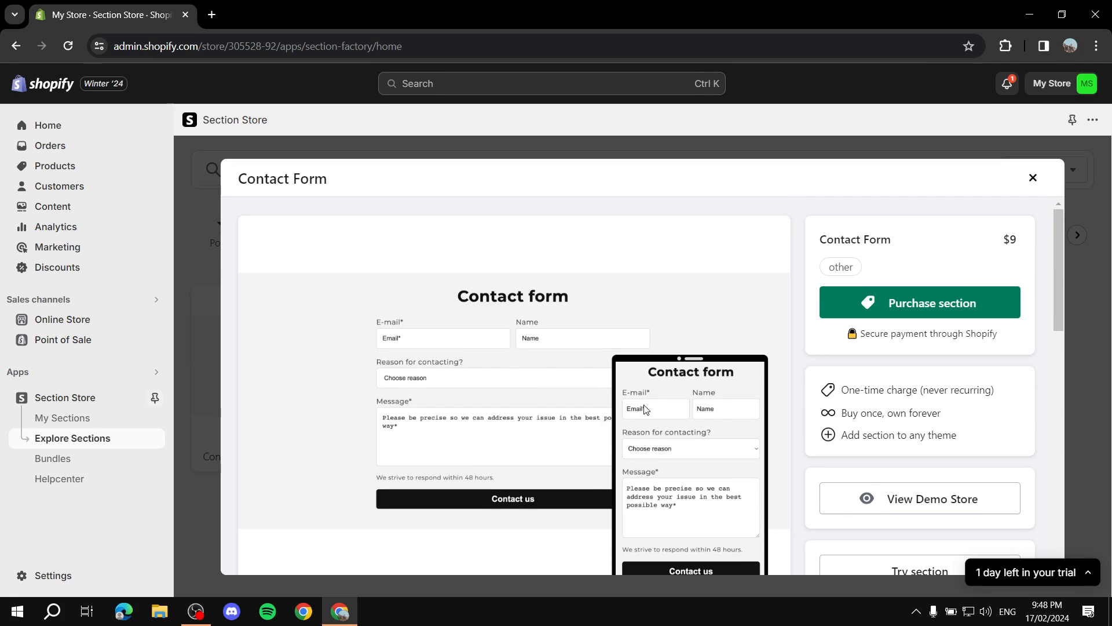
pyautogui.click(1032, 177)
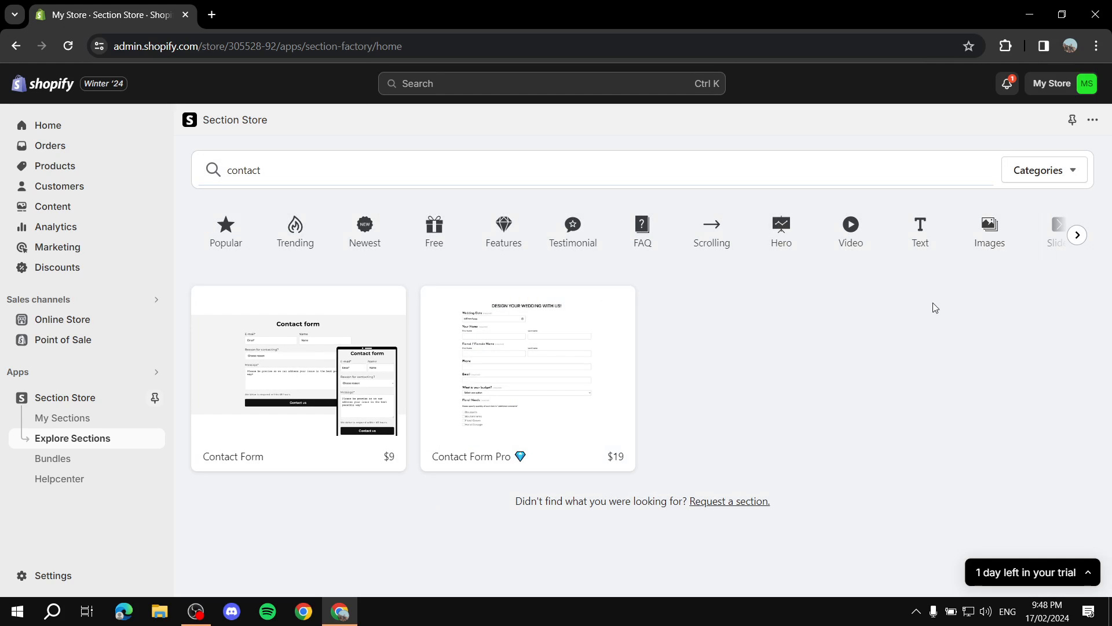
# - Examine the Contact Form Pro section's price, preview and included blocks, and close its details
pyautogui.click(505, 398)
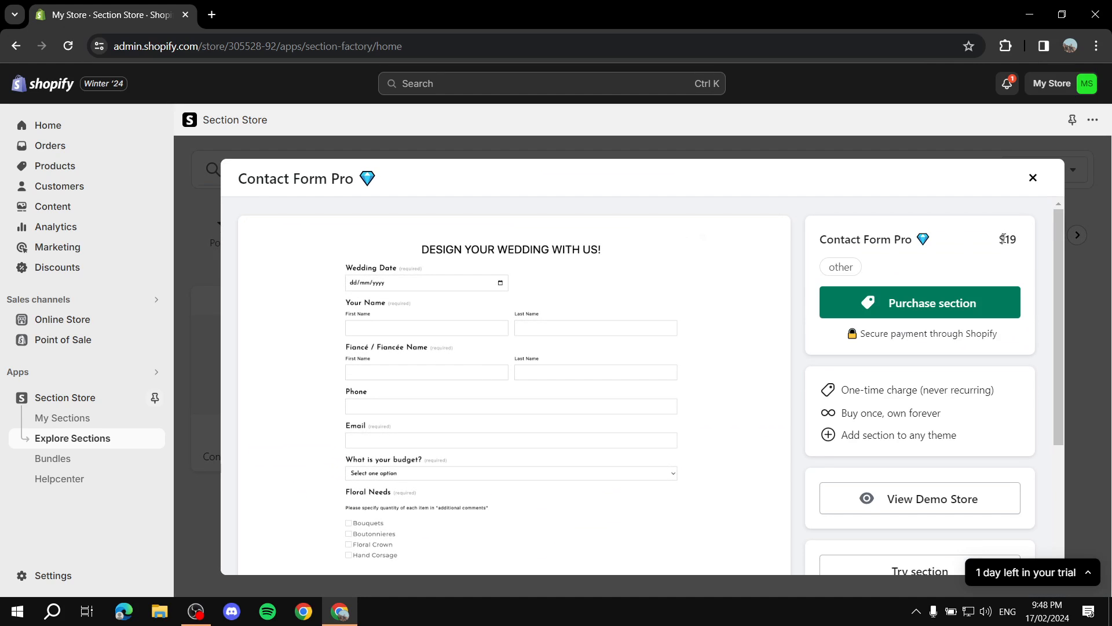
pyautogui.moveTo(999, 238); pyautogui.dragTo(1043, 241)
pyautogui.click(1044, 242)
pyautogui.scroll(-4, 573, 320)
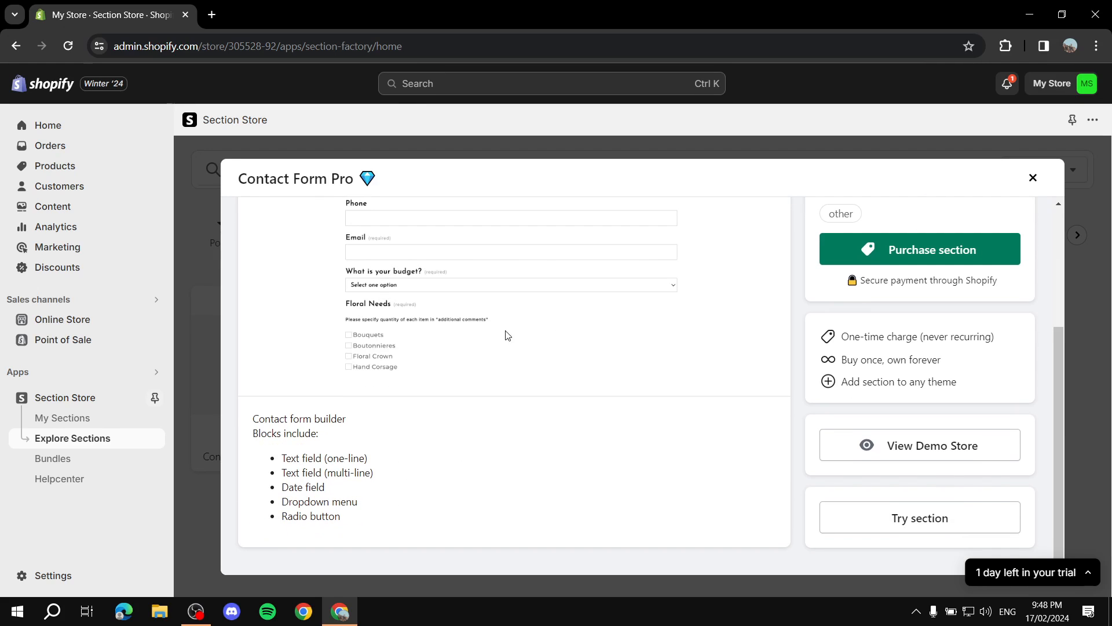
pyautogui.scroll(4, 600, 346)
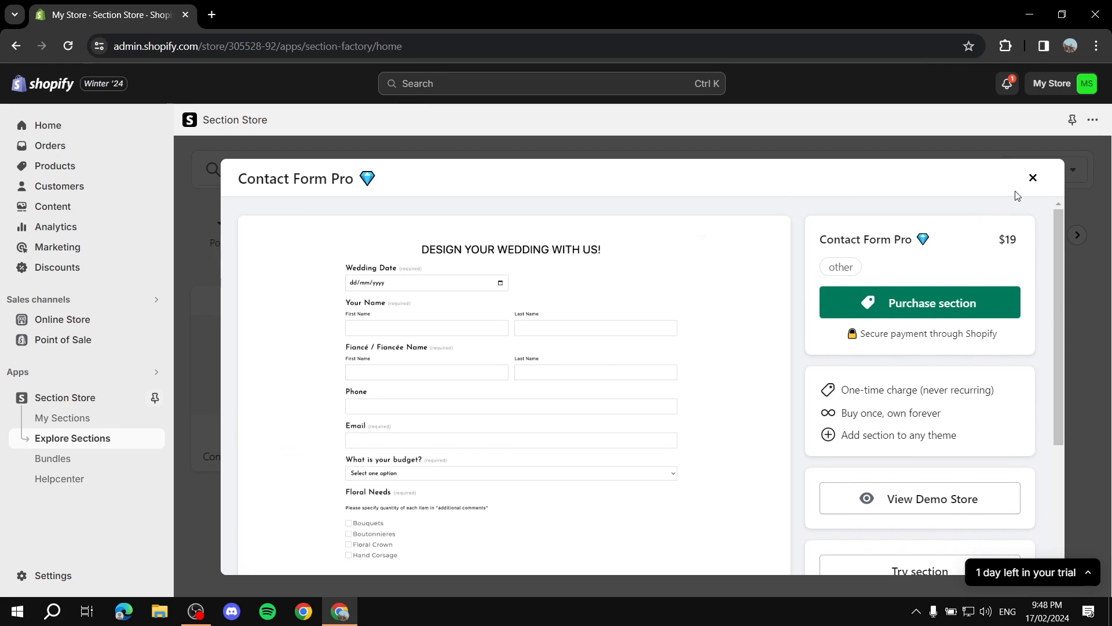
pyautogui.click(1031, 179)
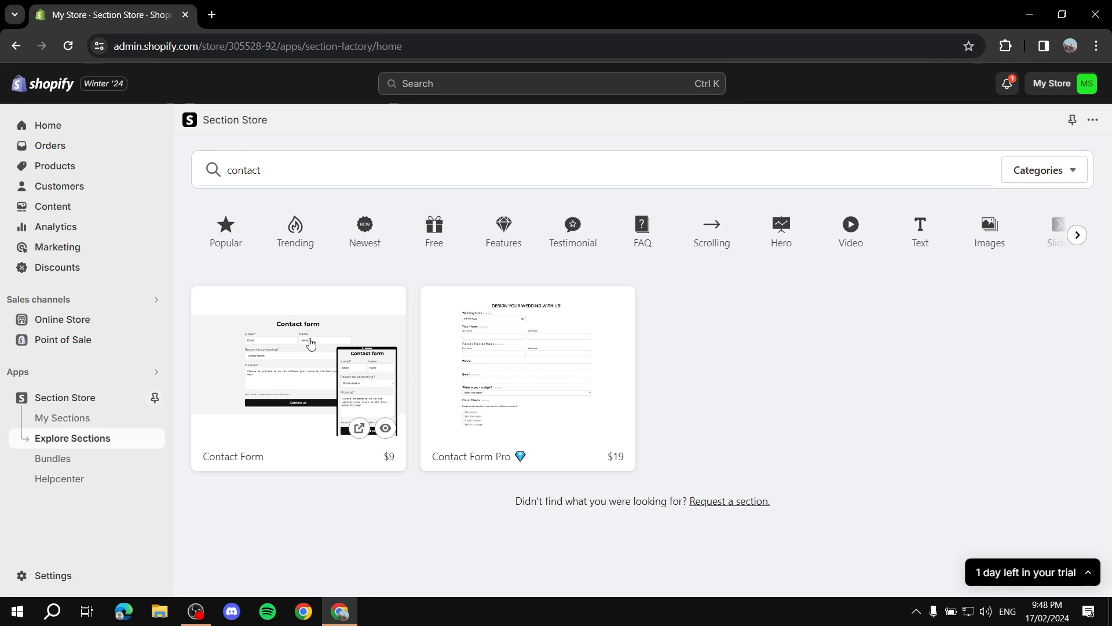
# - Delete the Contact page from the online store's pages
pyautogui.click(133, 322)
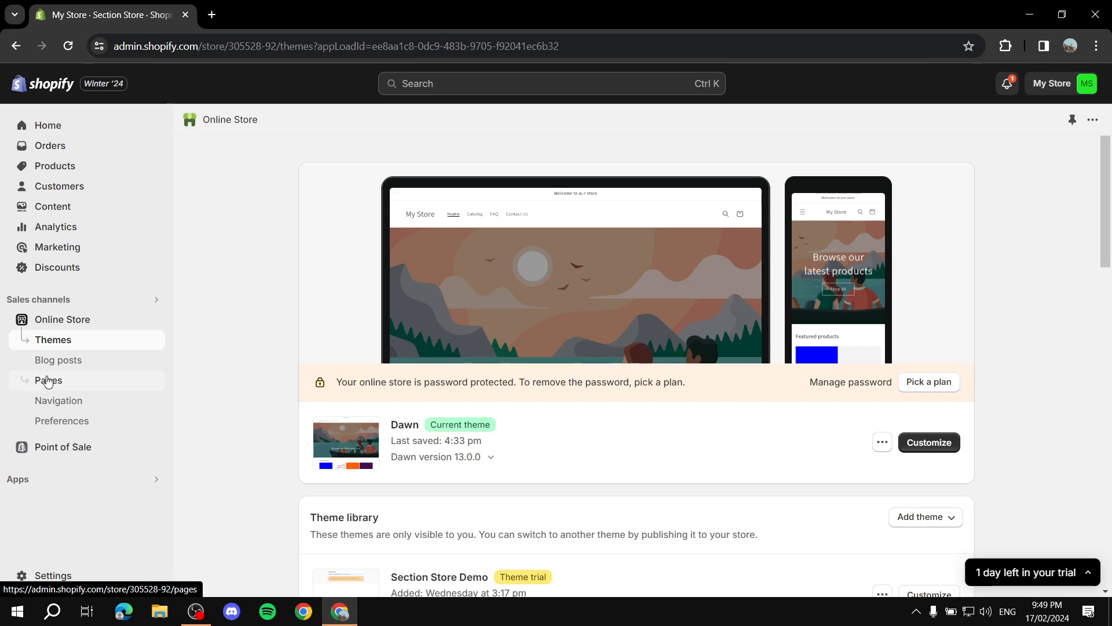
pyautogui.click(49, 381)
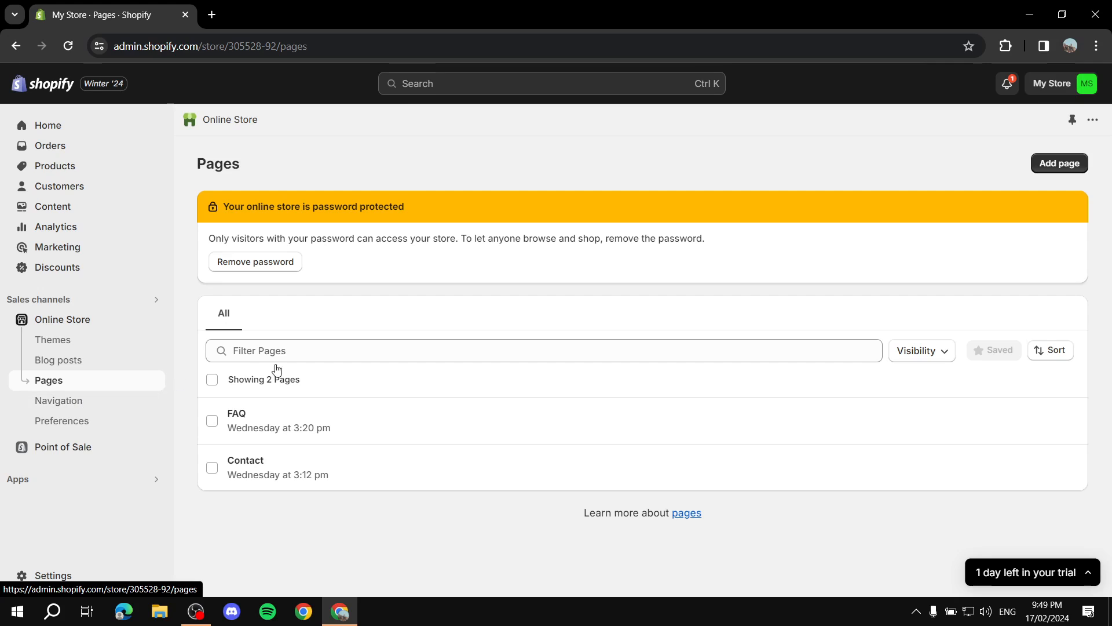
pyautogui.click(212, 470)
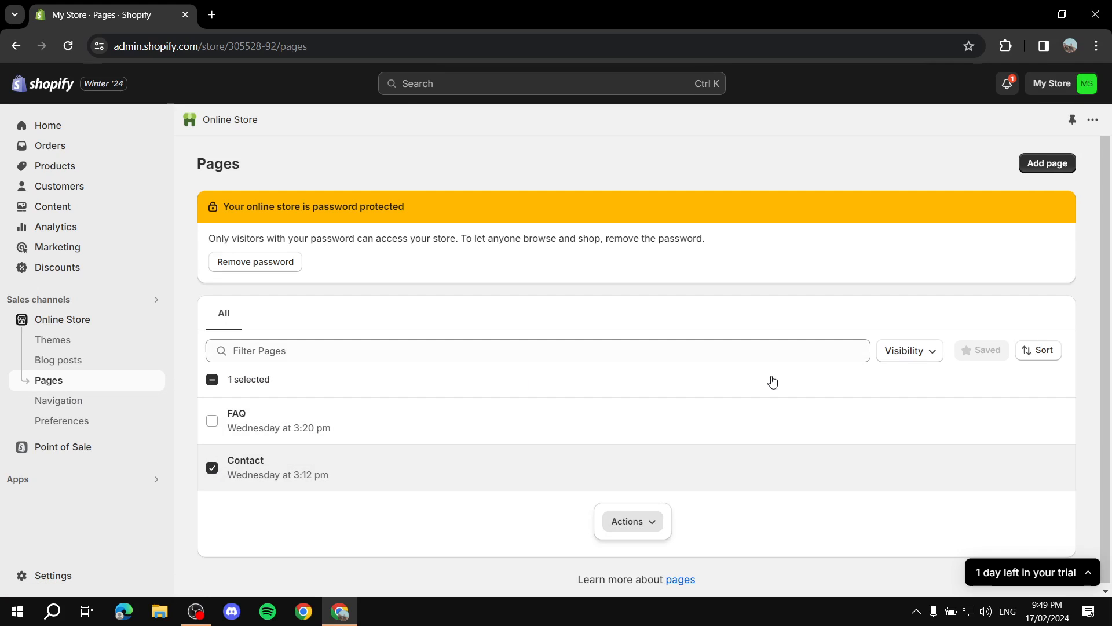
pyautogui.click(212, 467)
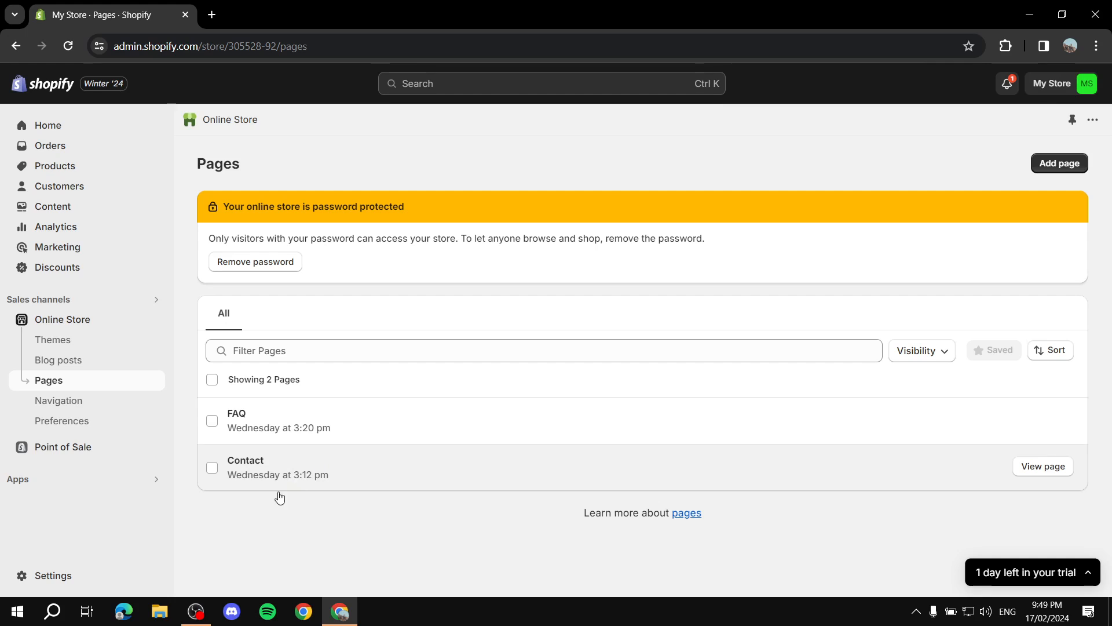
pyautogui.click(212, 467)
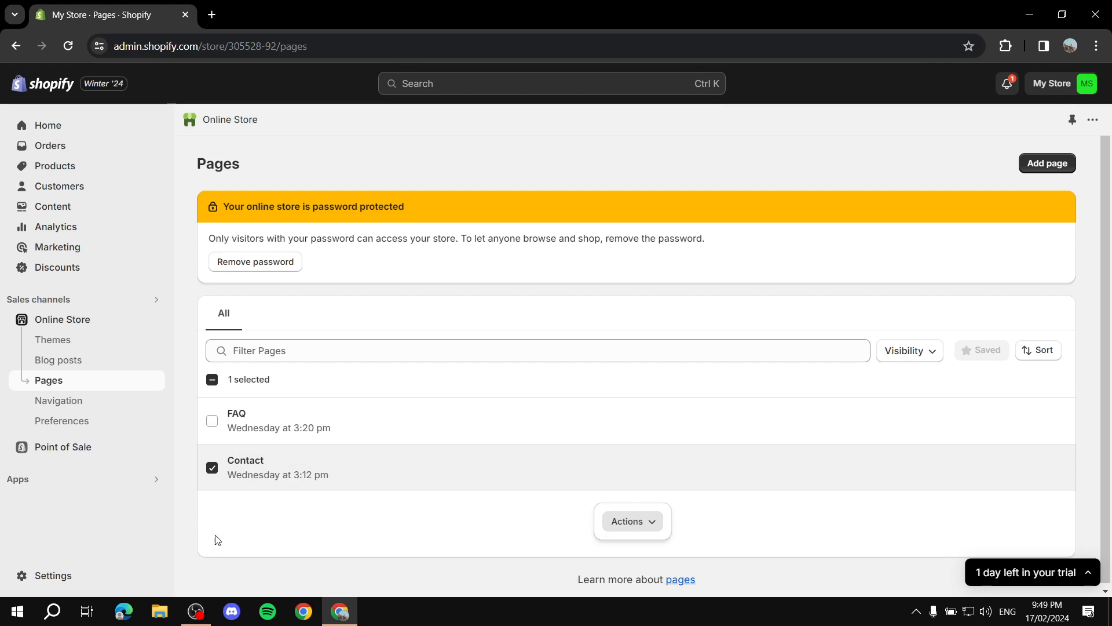
pyautogui.click(638, 519)
pyautogui.click(566, 491)
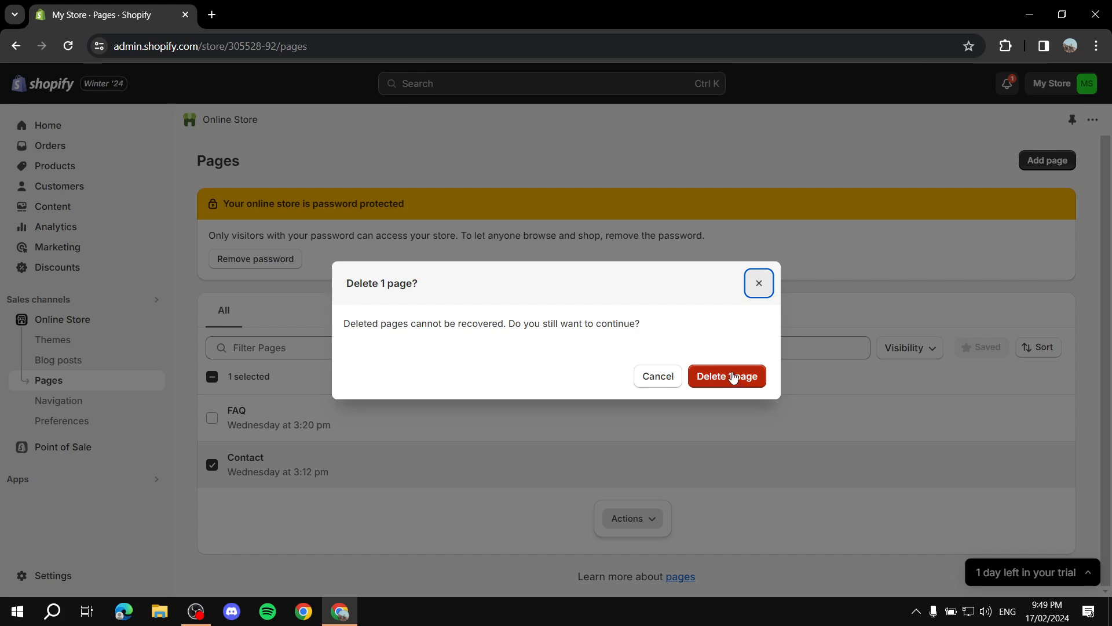
pyautogui.click(734, 378)
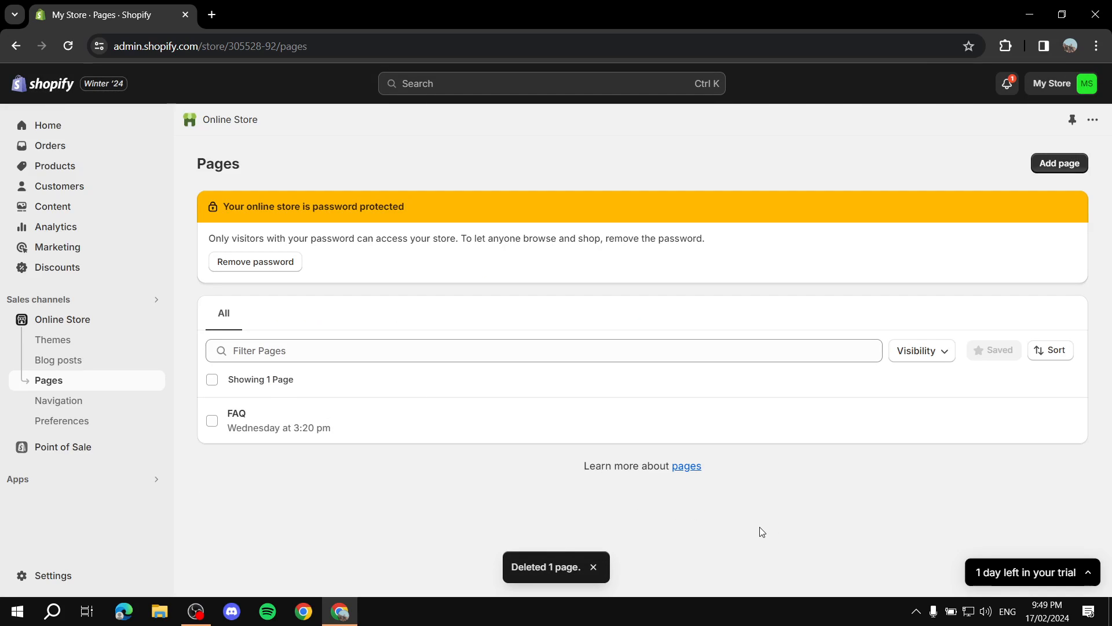
pyautogui.click(593, 568)
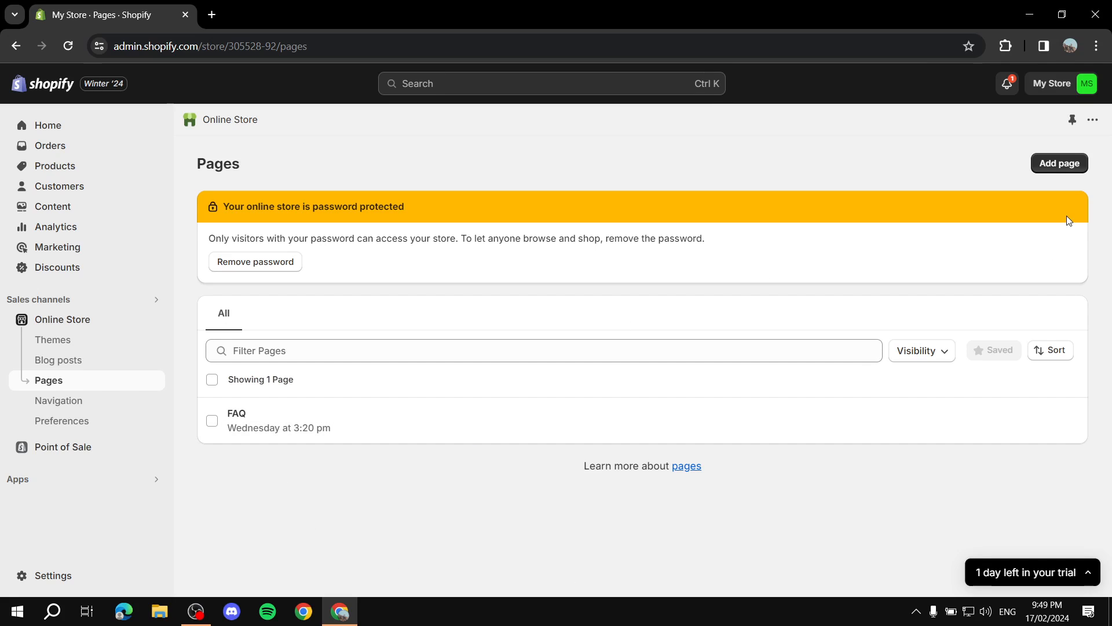
# - Add a new online store page titled "Contact Us"
pyautogui.click(1068, 164)
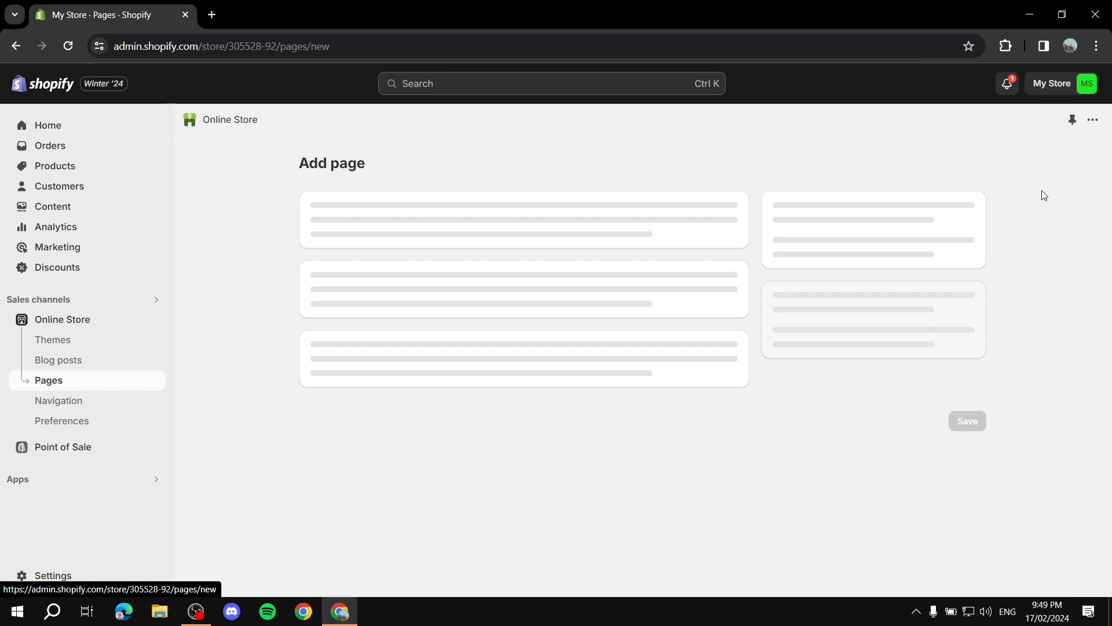
pyautogui.click(594, 221)
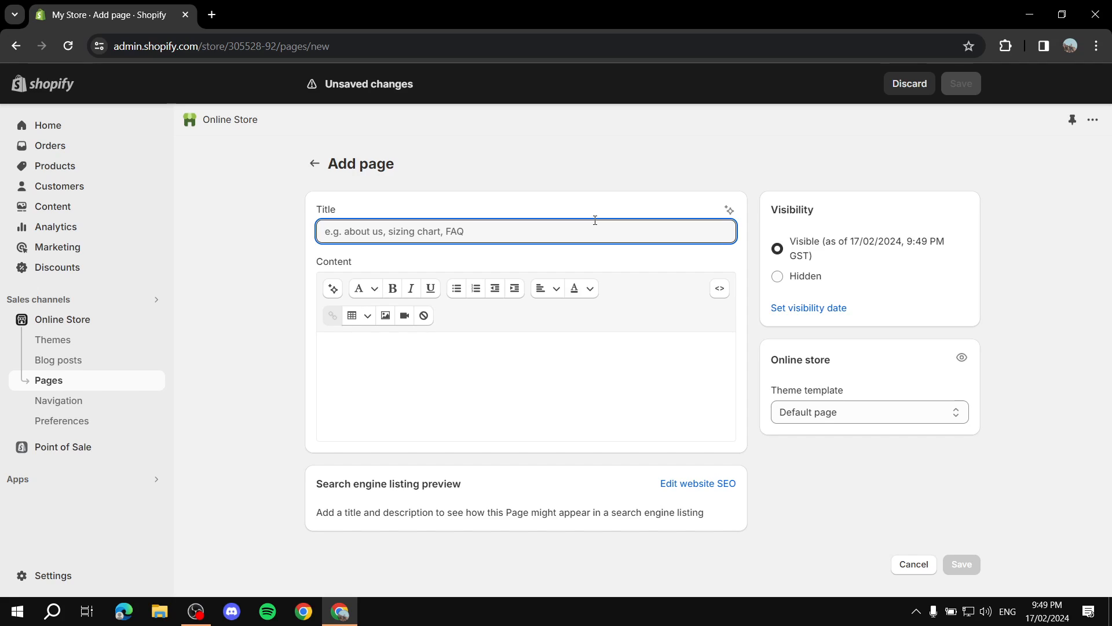
pyautogui.write('Contact')
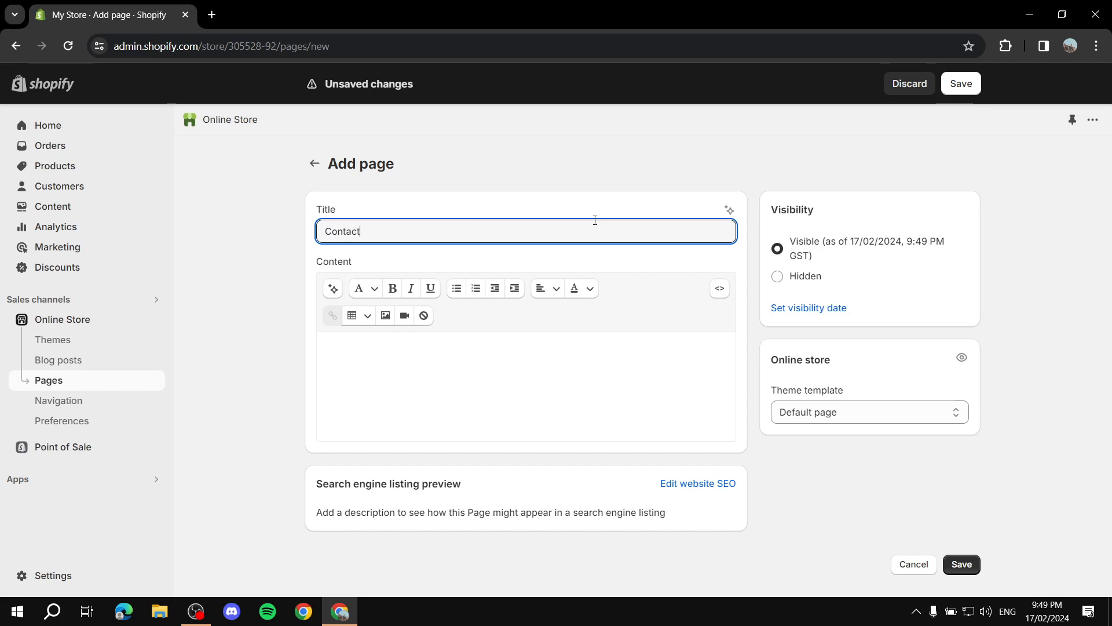
pyautogui.click(508, 202)
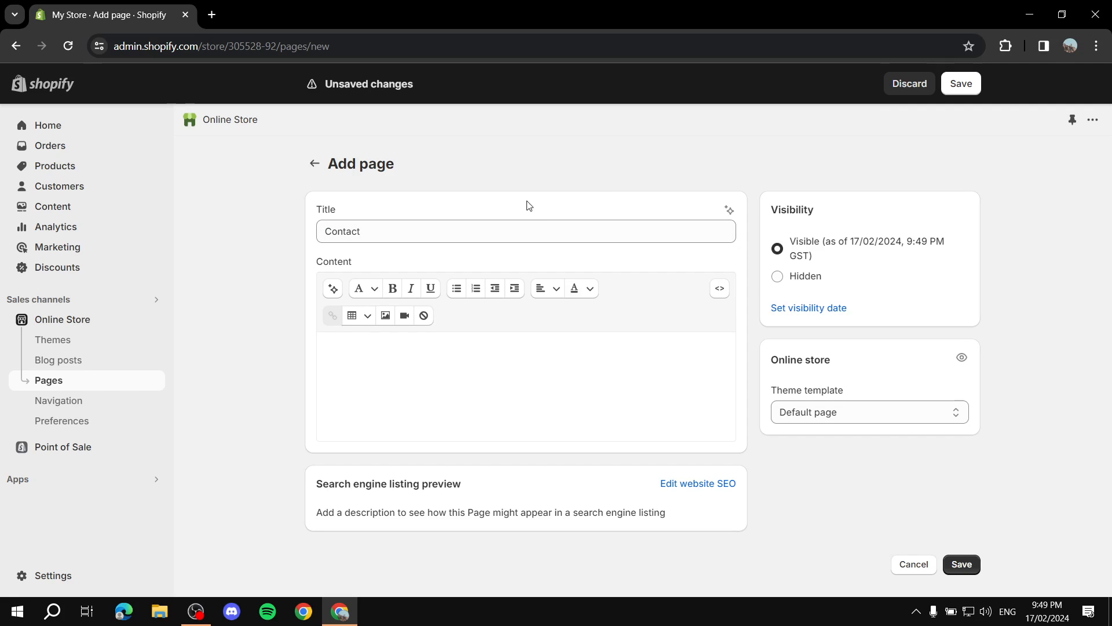
pyautogui.click(420, 238)
pyautogui.write('Us')
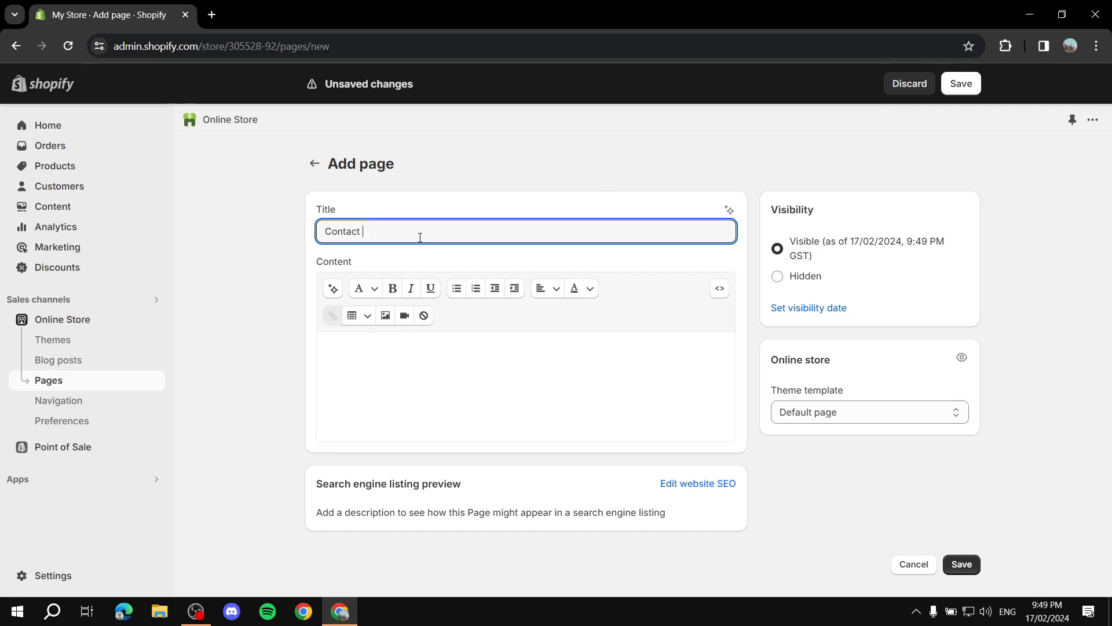
pyautogui.click(506, 174)
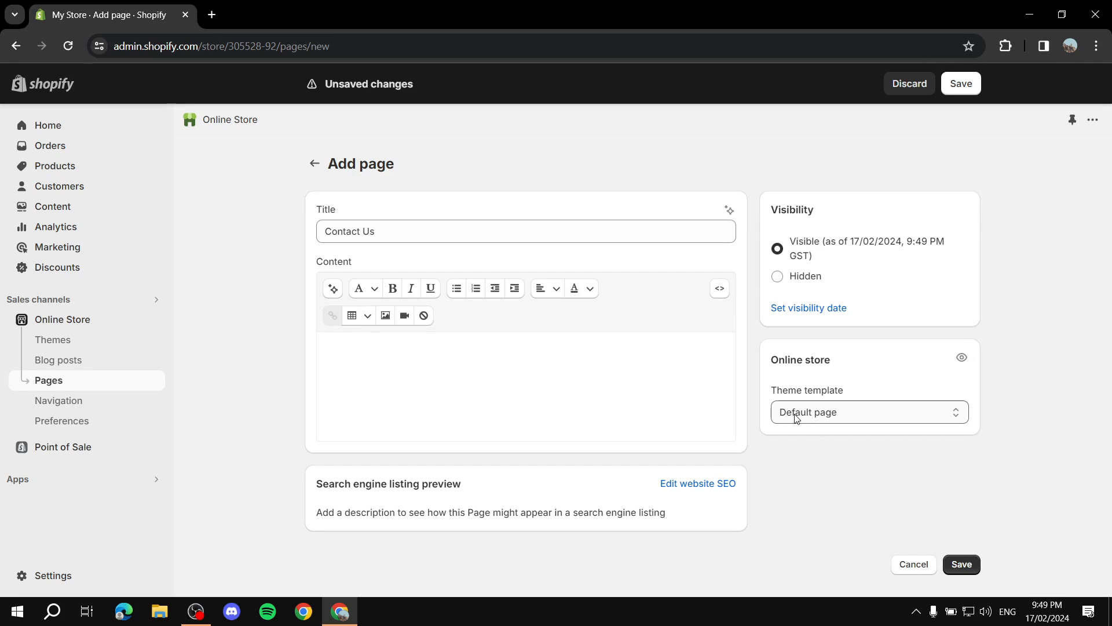
# - Assign the contact theme template to the new Contact Us page and save the page
pyautogui.moveTo(775, 392); pyautogui.dragTo(879, 405)
pyautogui.click(879, 410)
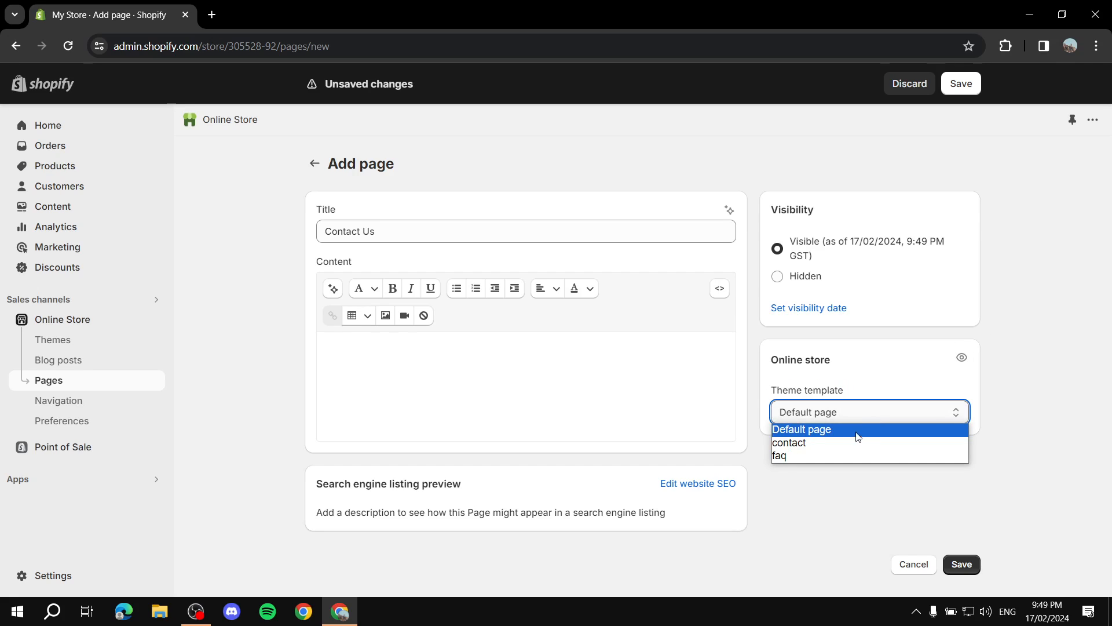
pyautogui.click(848, 440)
pyautogui.click(849, 420)
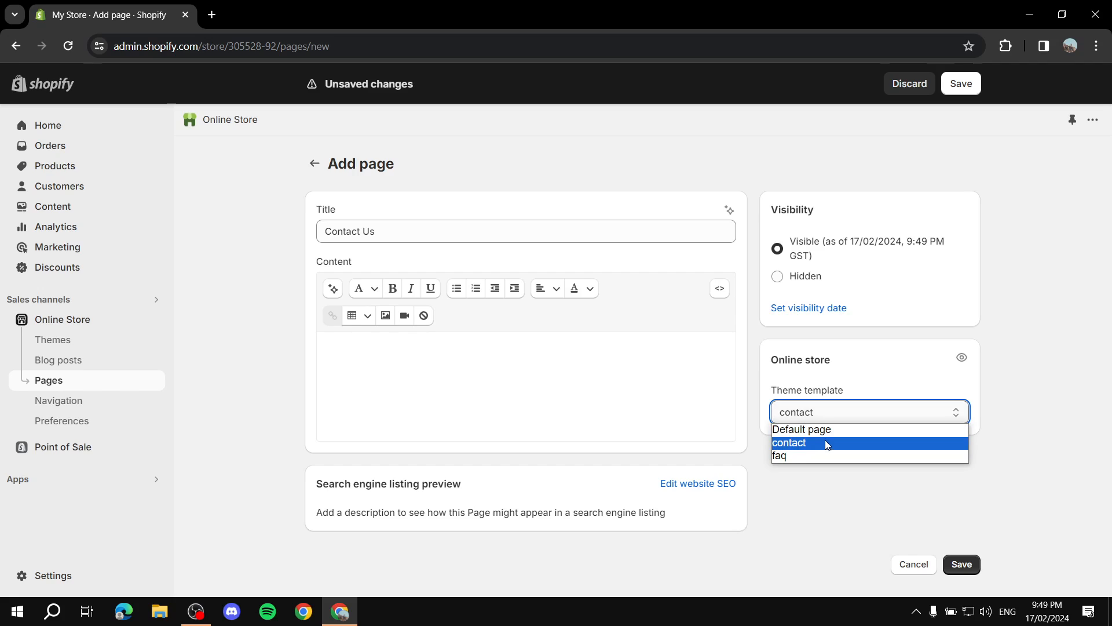
pyautogui.click(824, 442)
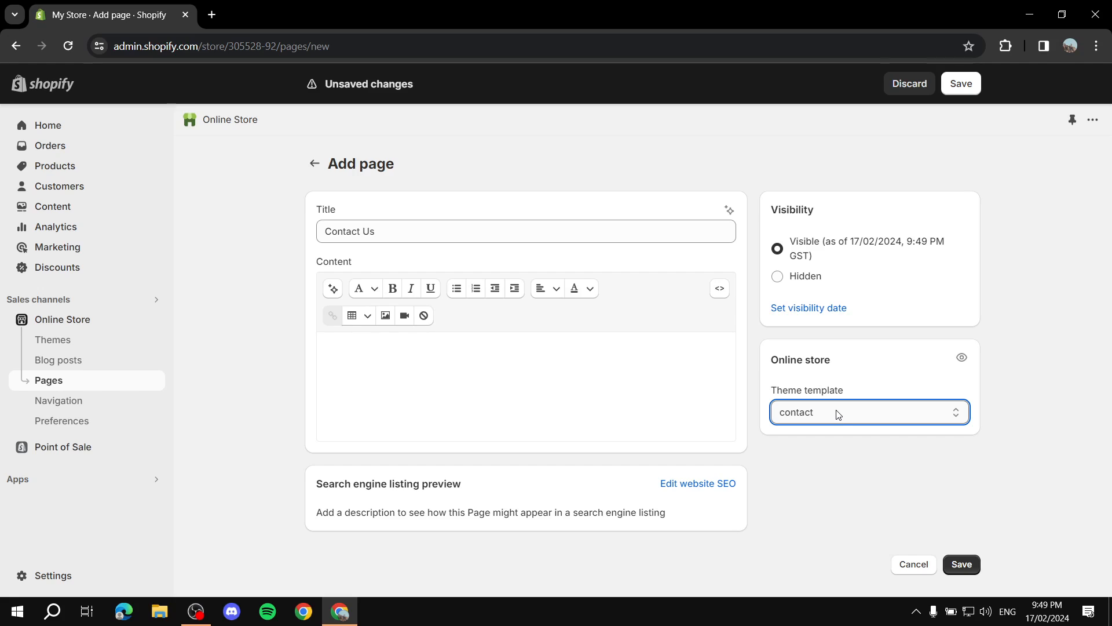
pyautogui.moveTo(850, 392); pyautogui.dragTo(778, 383)
pyautogui.click(880, 392)
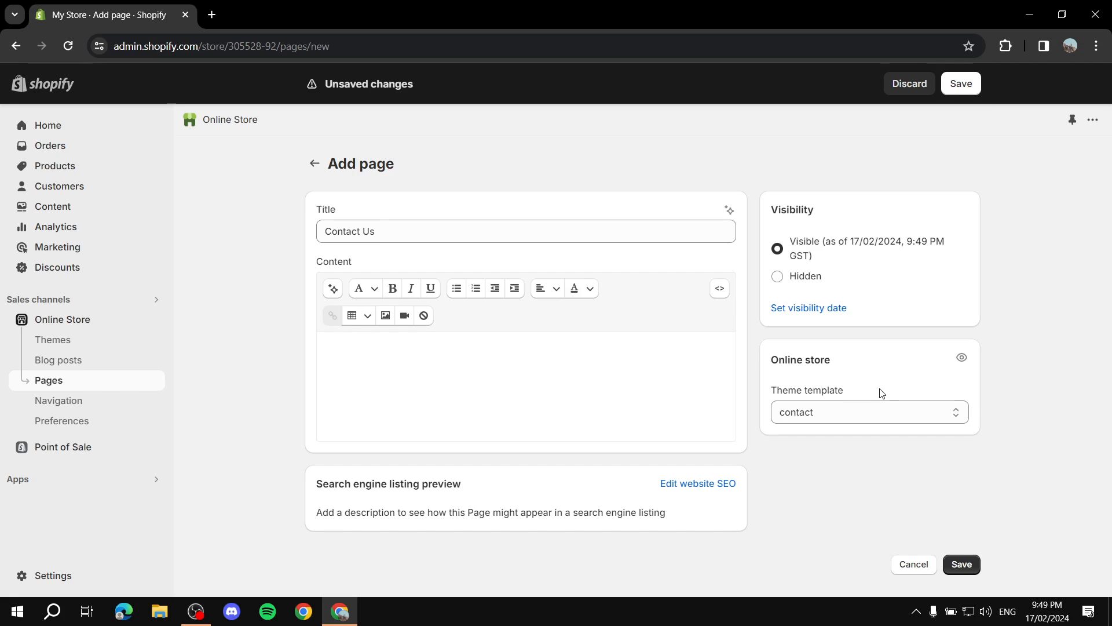
pyautogui.click(829, 415)
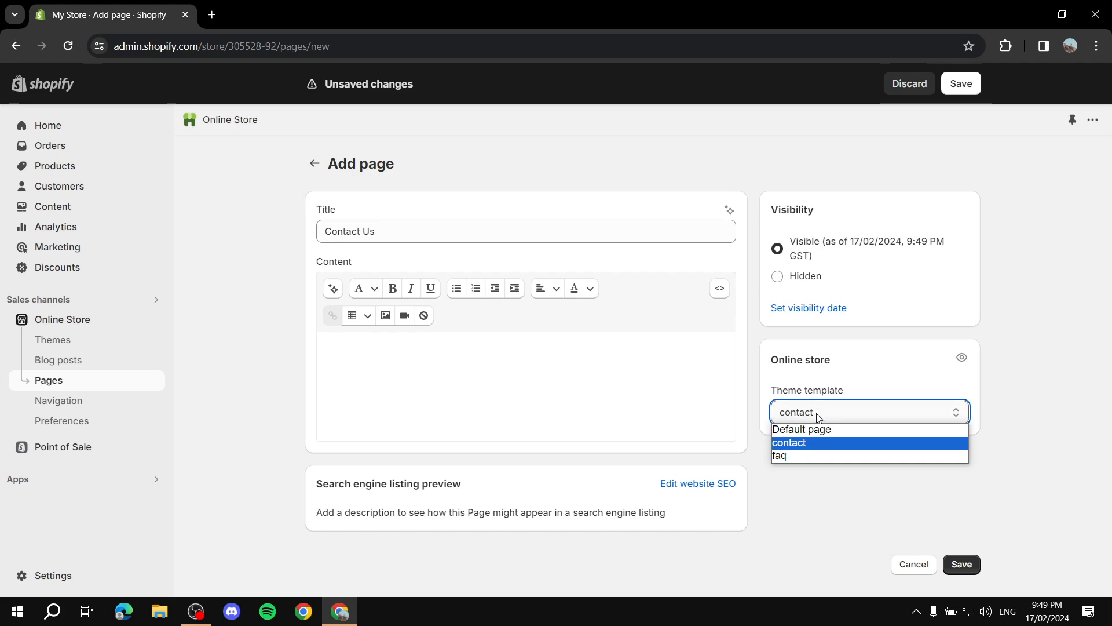
pyautogui.click(808, 443)
pyautogui.click(962, 562)
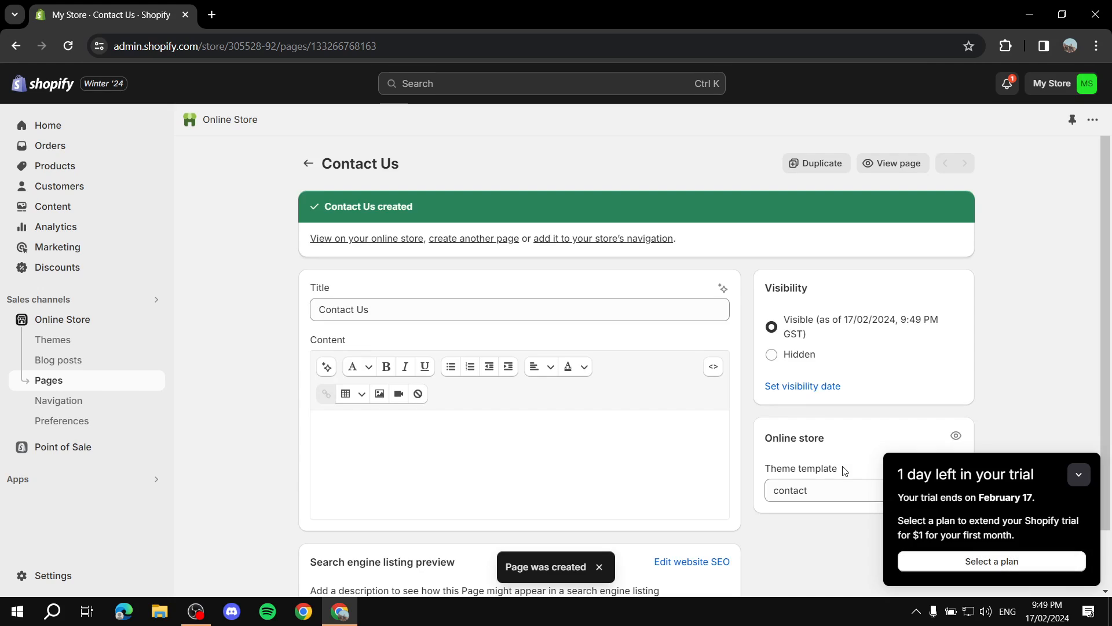
pyautogui.click(1077, 472)
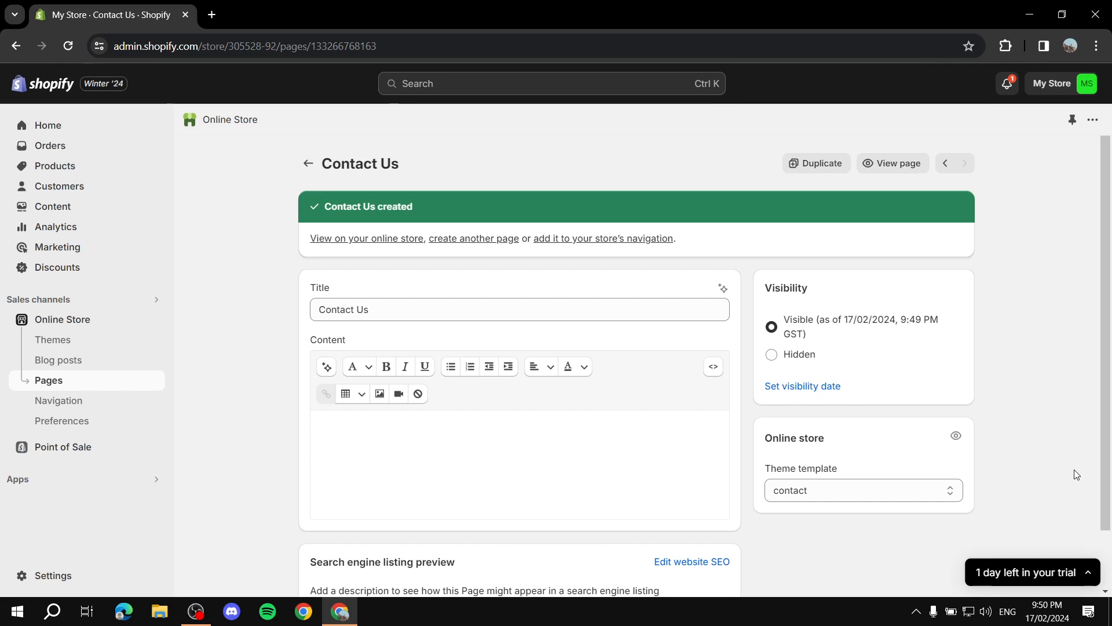
pyautogui.click(73, 322)
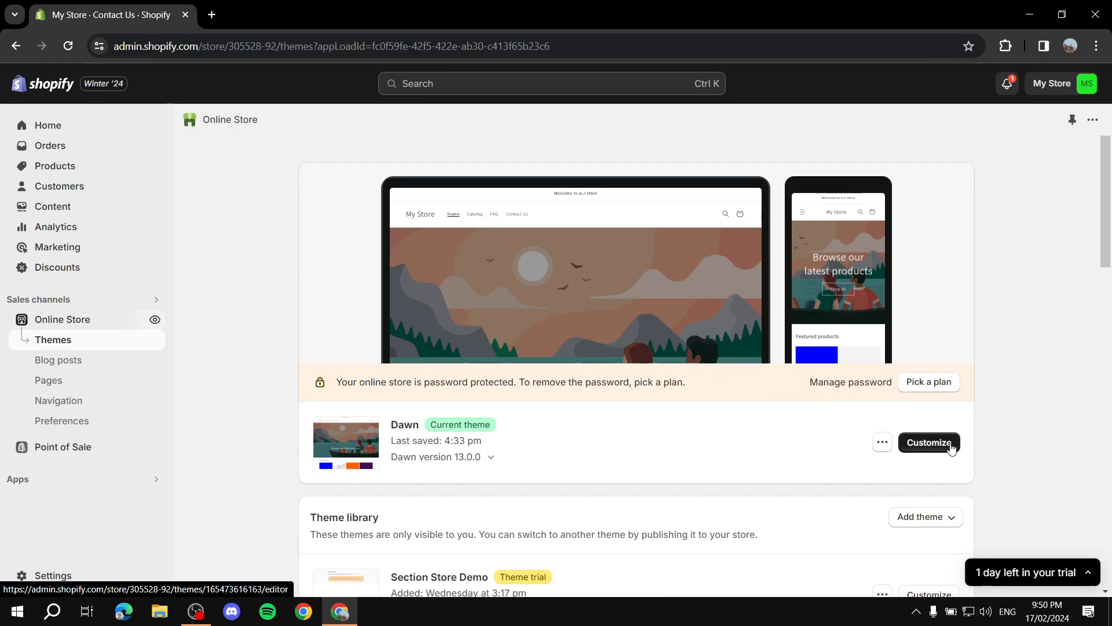
pyautogui.click(929, 443)
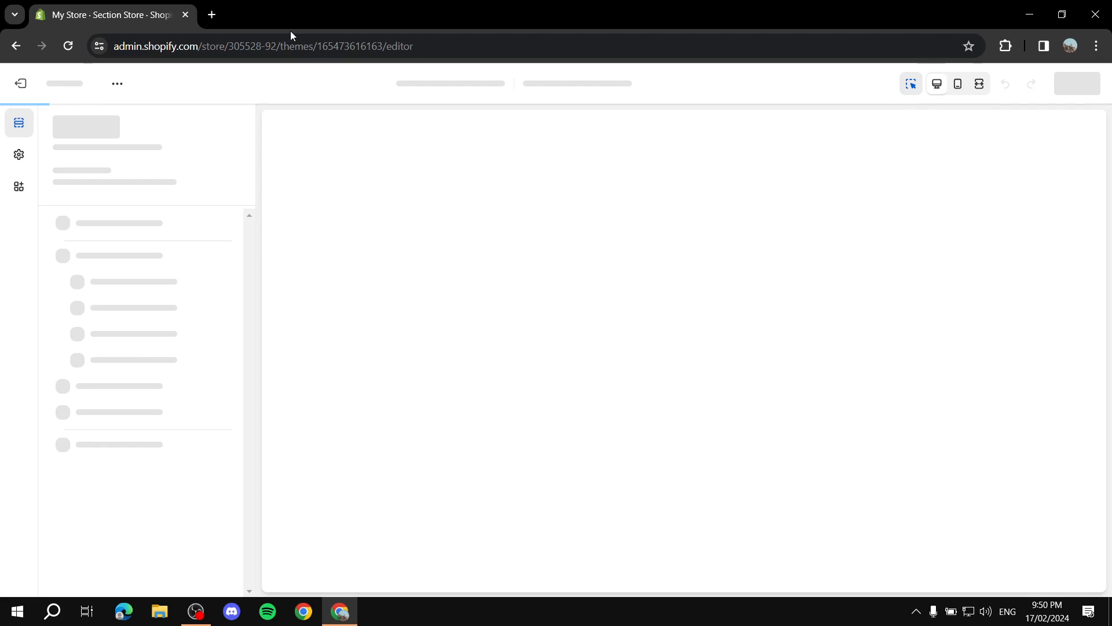
pyautogui.click(20, 83)
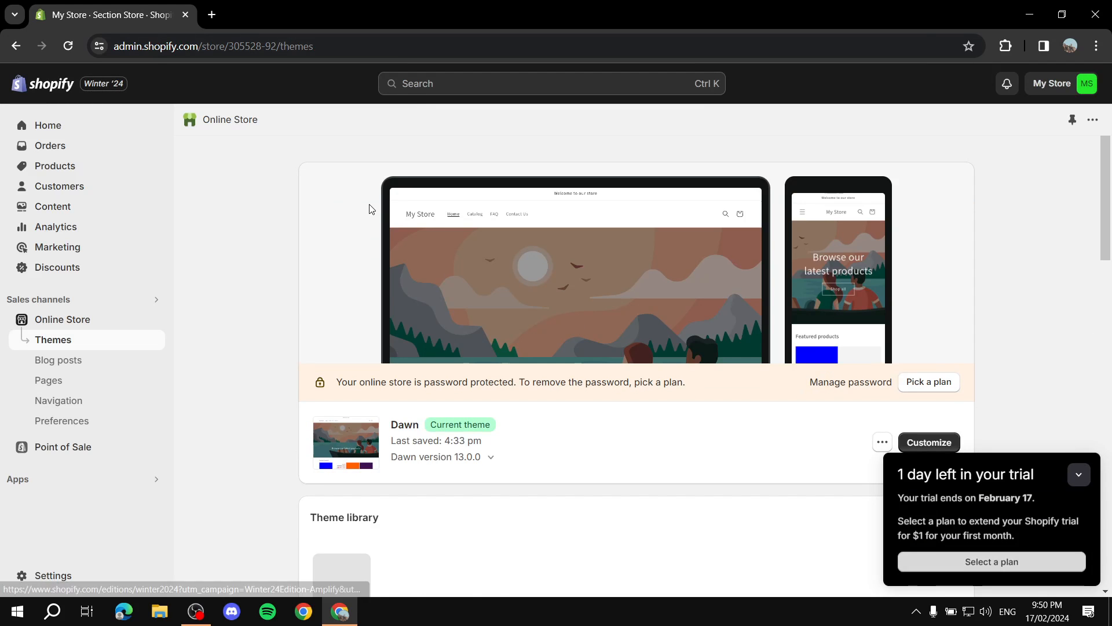
pyautogui.click(1077, 477)
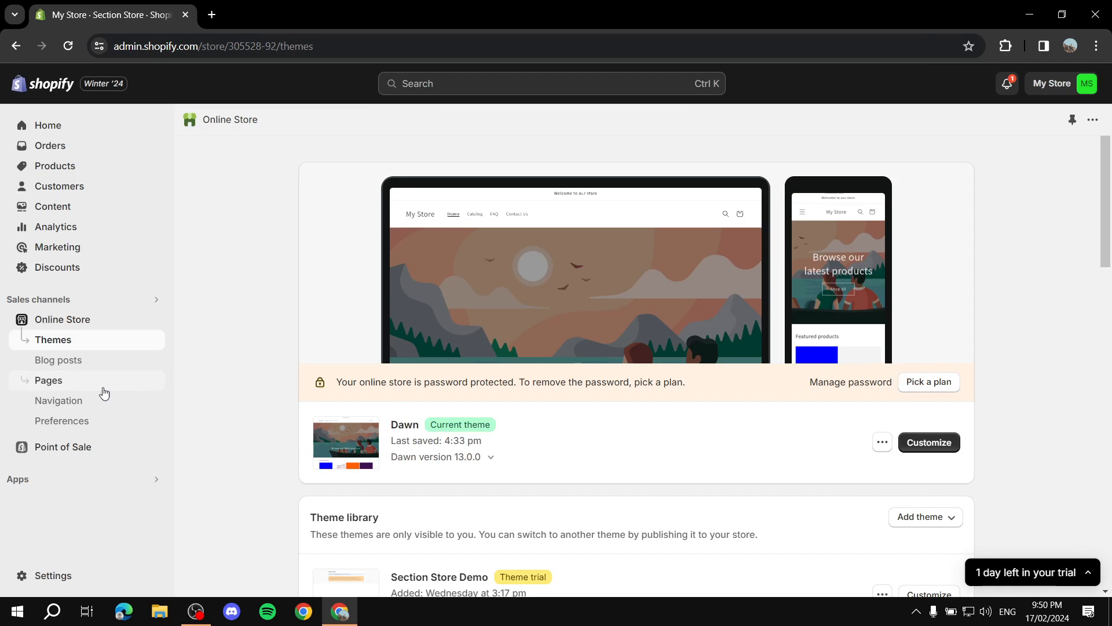
# - Add a "Contact US" item linked to the Contact Us page to the store's main menu and save the menu
pyautogui.click(80, 400)
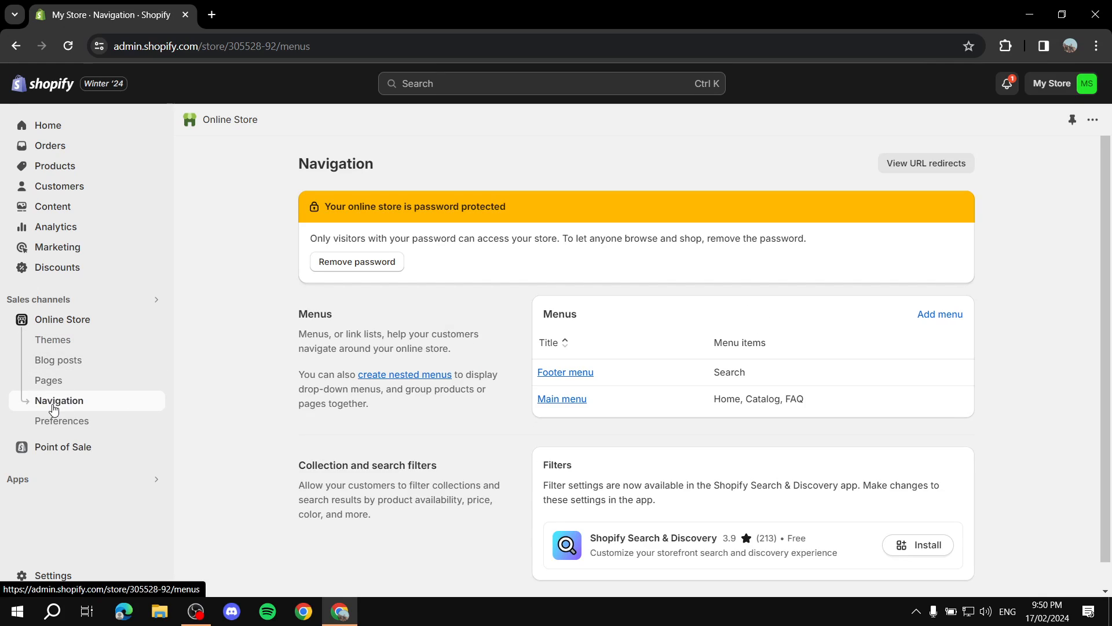
pyautogui.click(575, 401)
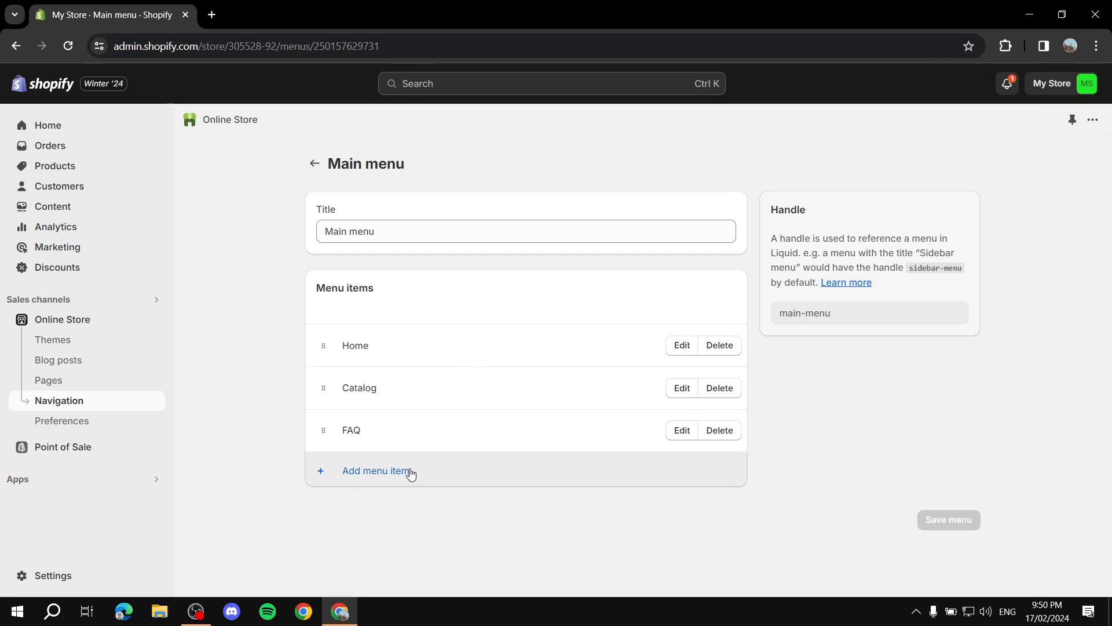
pyautogui.click(370, 470)
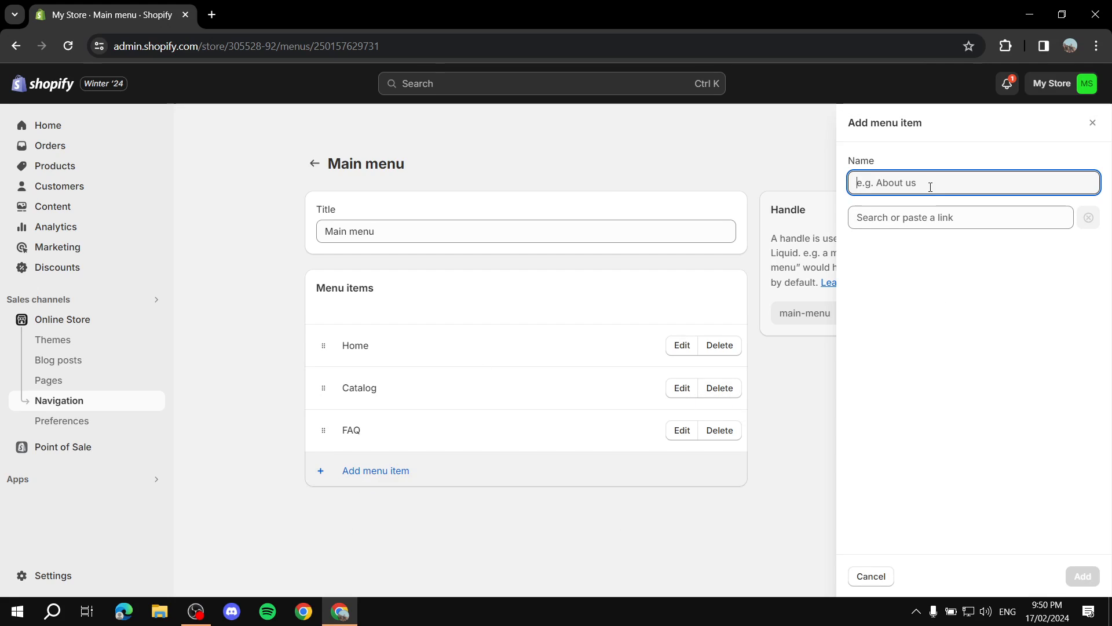
pyautogui.write('Contact U')
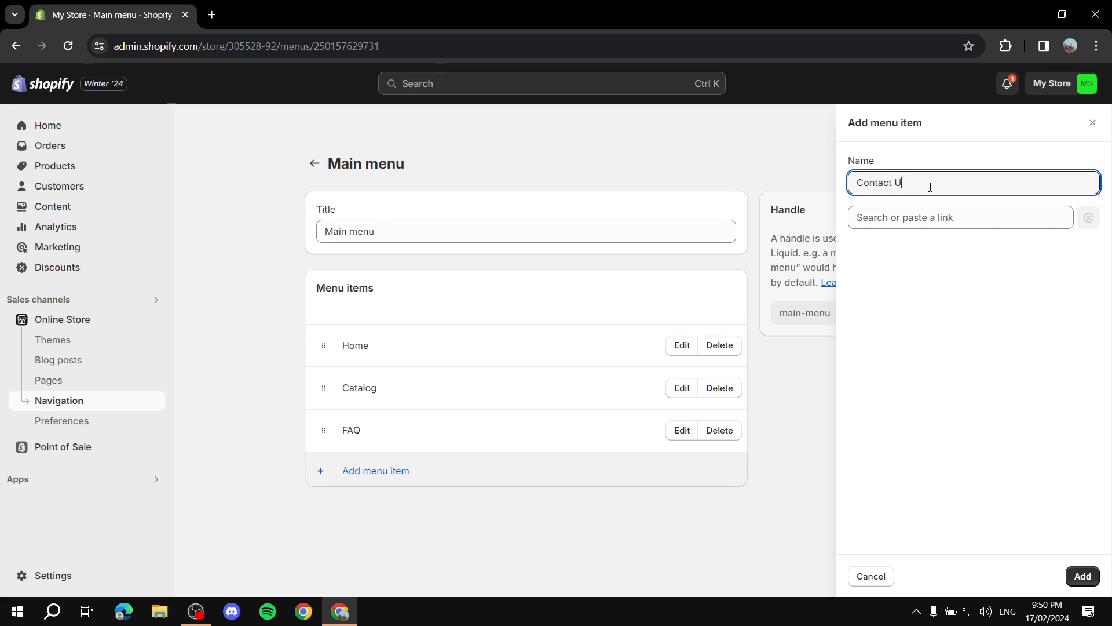
pyautogui.write('S')
pyautogui.click(946, 217)
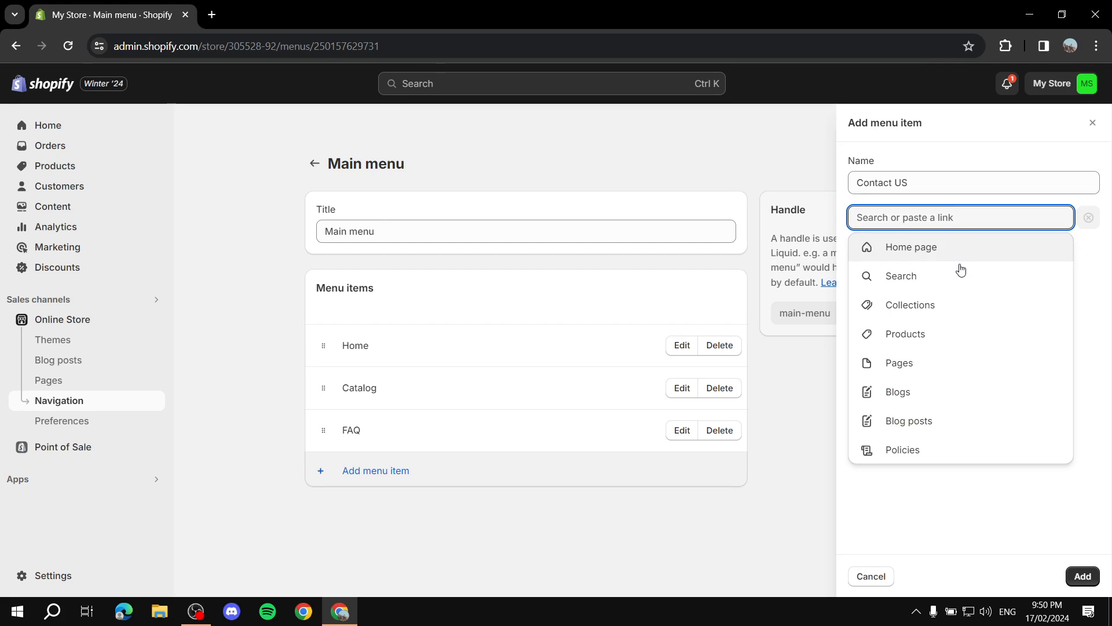
pyautogui.click(902, 363)
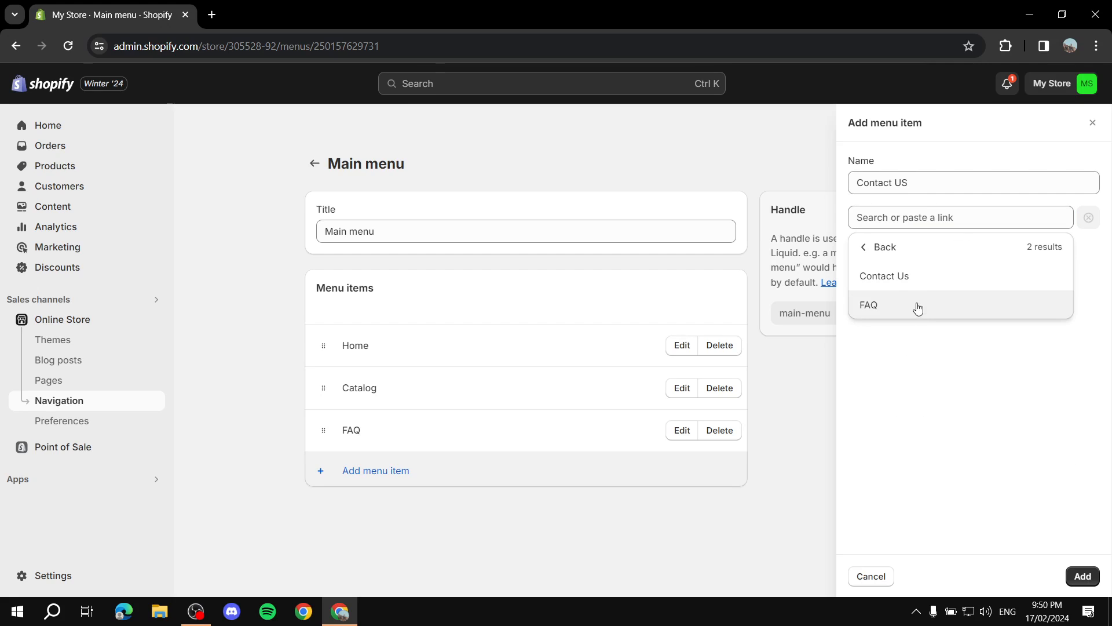
pyautogui.click(893, 283)
pyautogui.click(1079, 572)
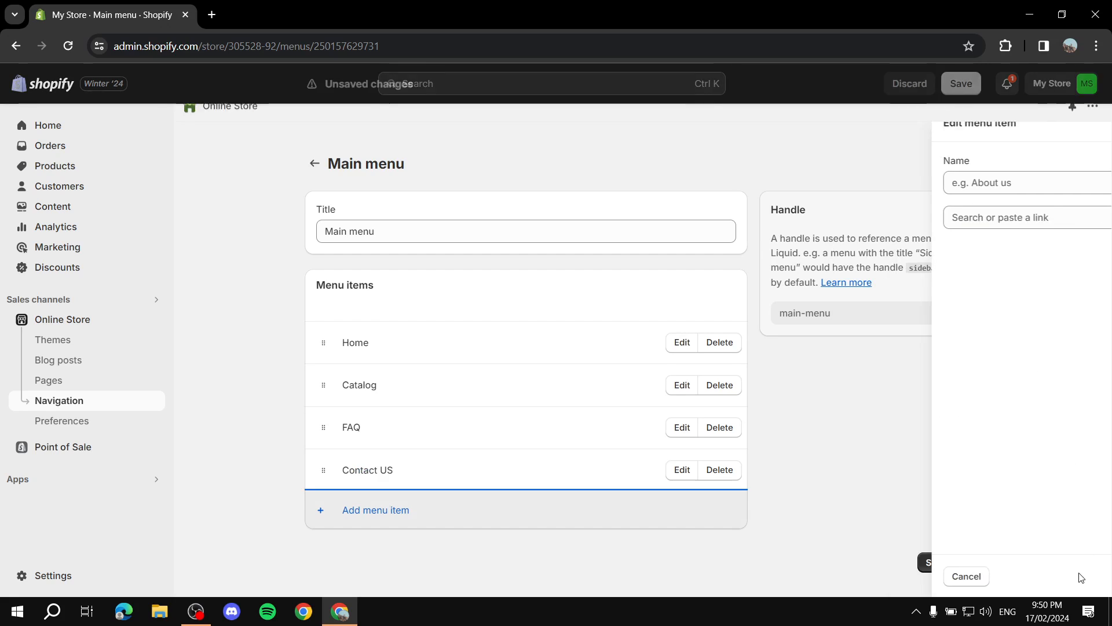
pyautogui.click(964, 562)
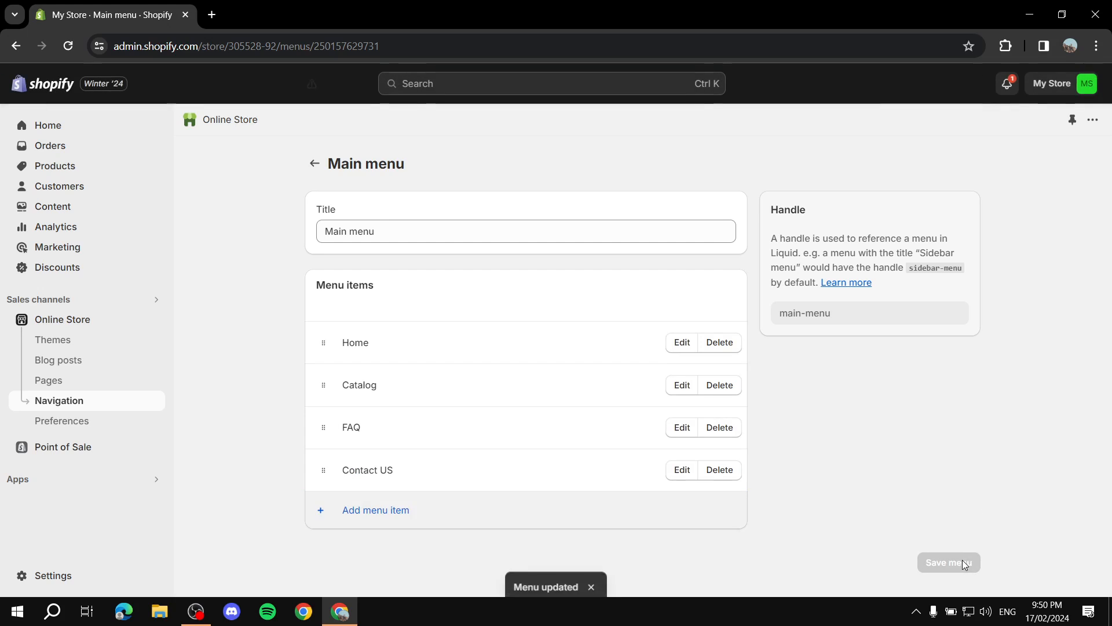
pyautogui.click(314, 165)
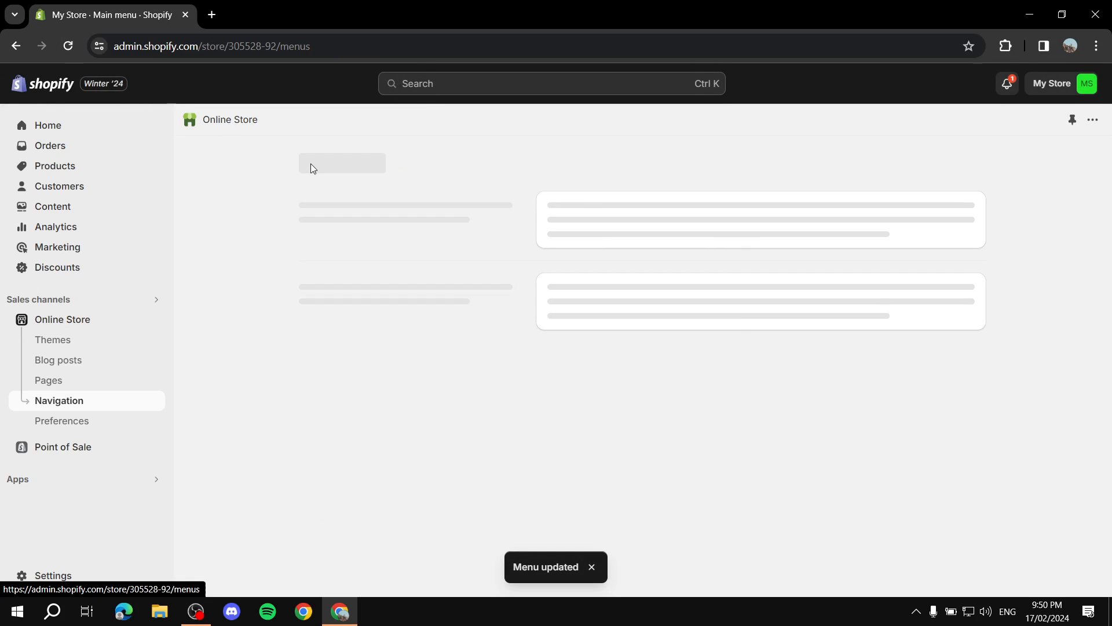
# - Open the current Dawn theme for customization and reload the theme editor
pyautogui.click(85, 320)
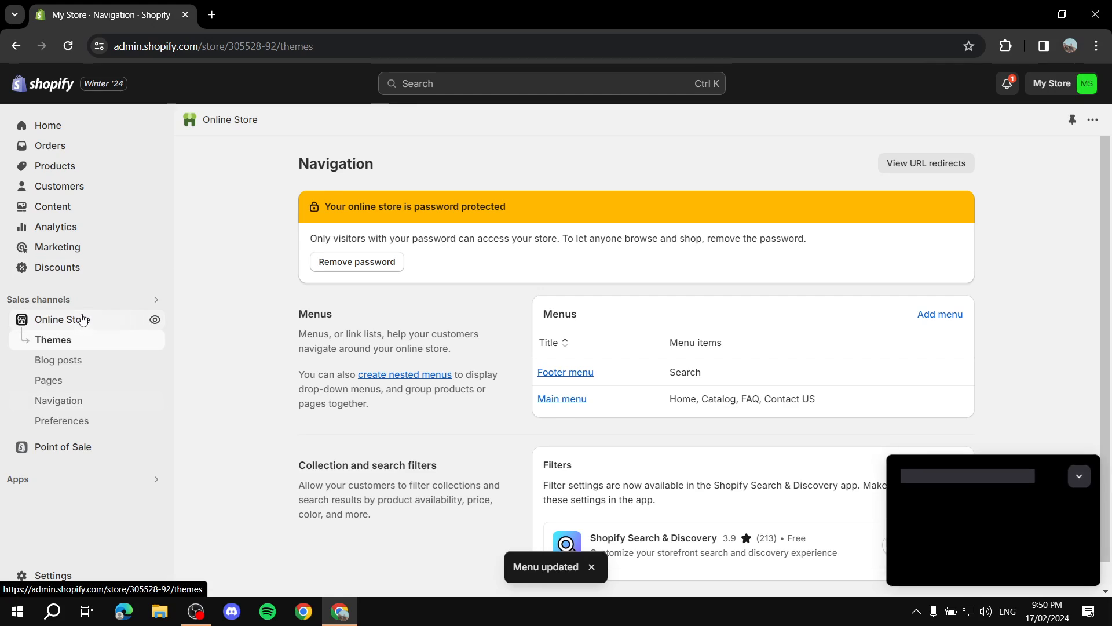
pyautogui.click(1080, 473)
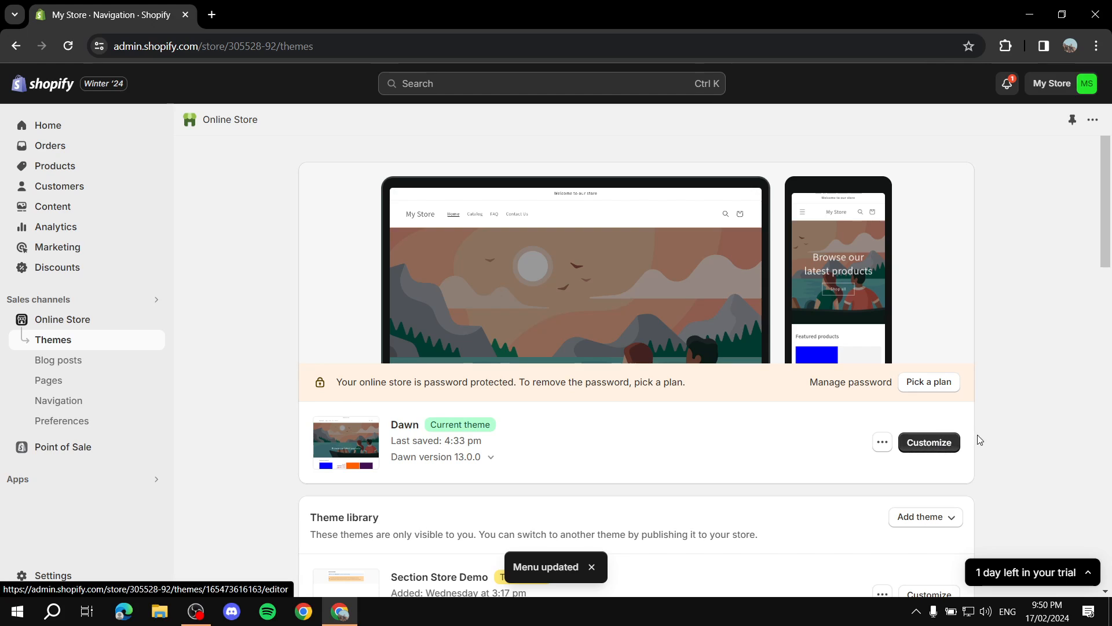
pyautogui.click(933, 443)
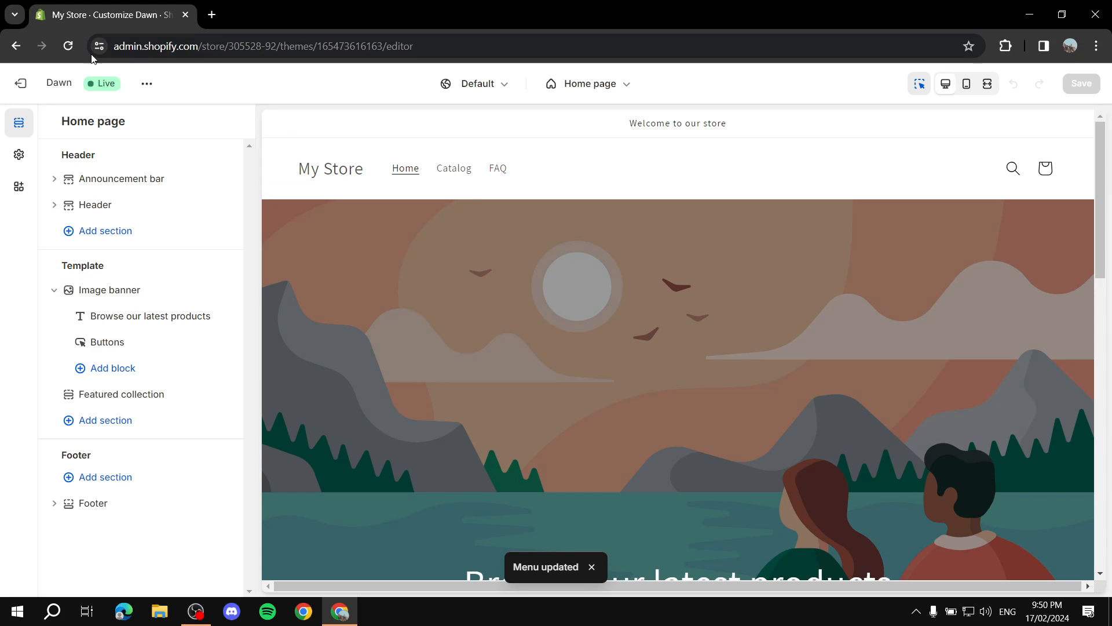
pyautogui.click(64, 47)
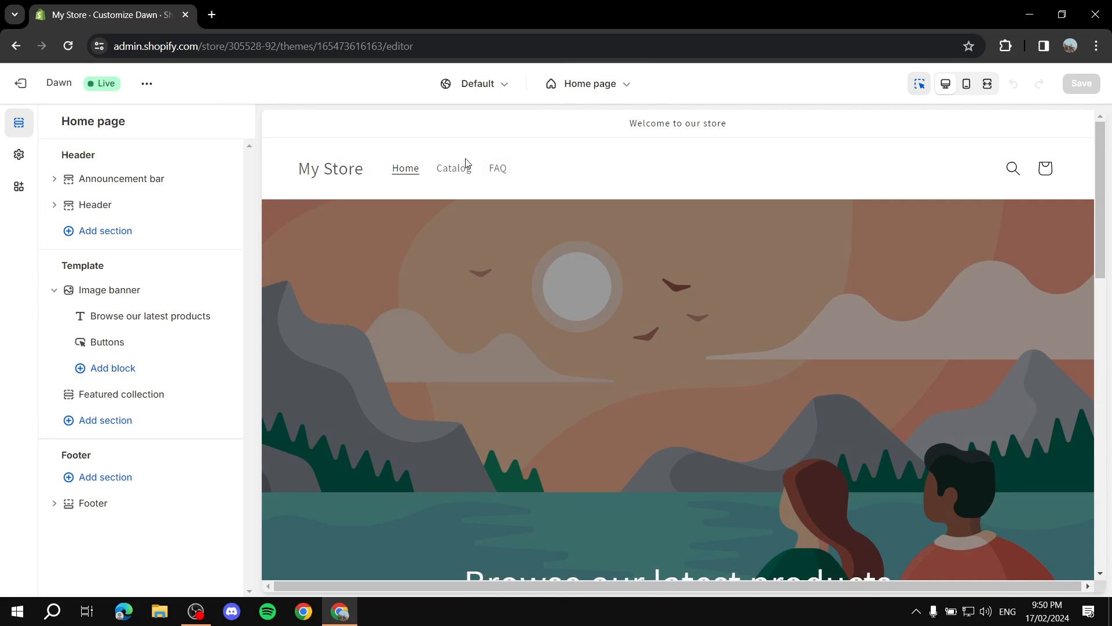
# - Display the contact page template in the theme editor and look over its contact form
pyautogui.click(611, 83)
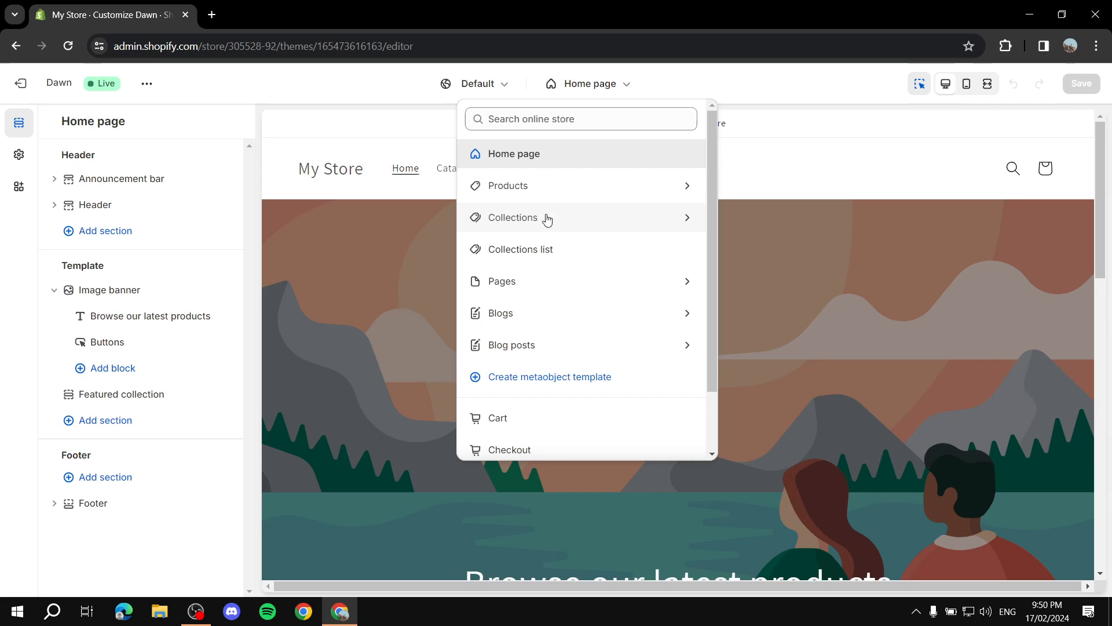
pyautogui.click(547, 284)
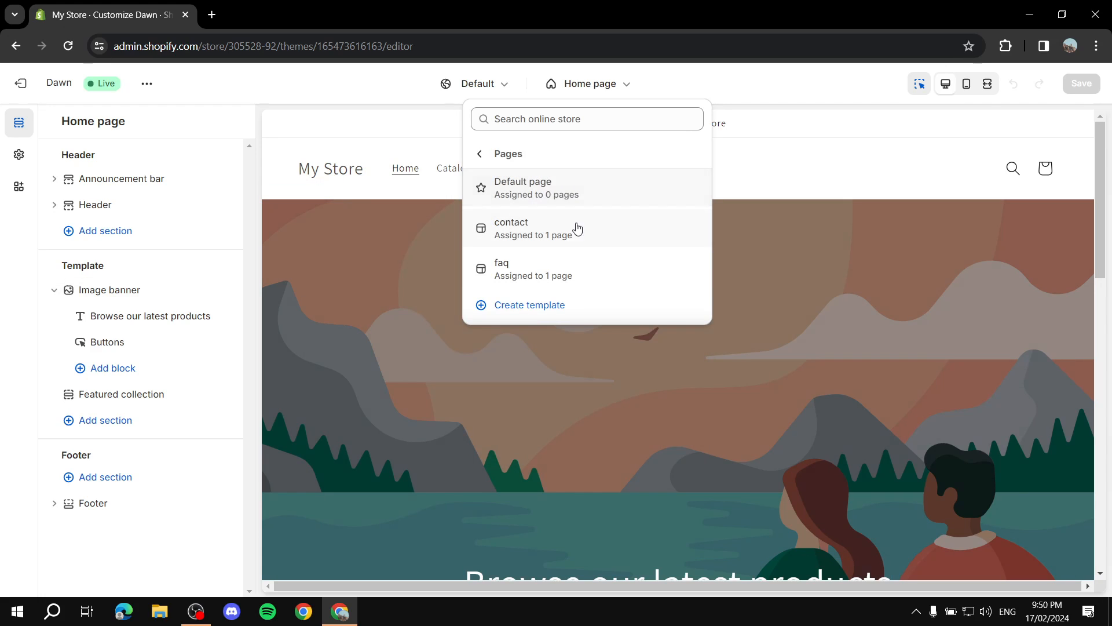
pyautogui.click(518, 232)
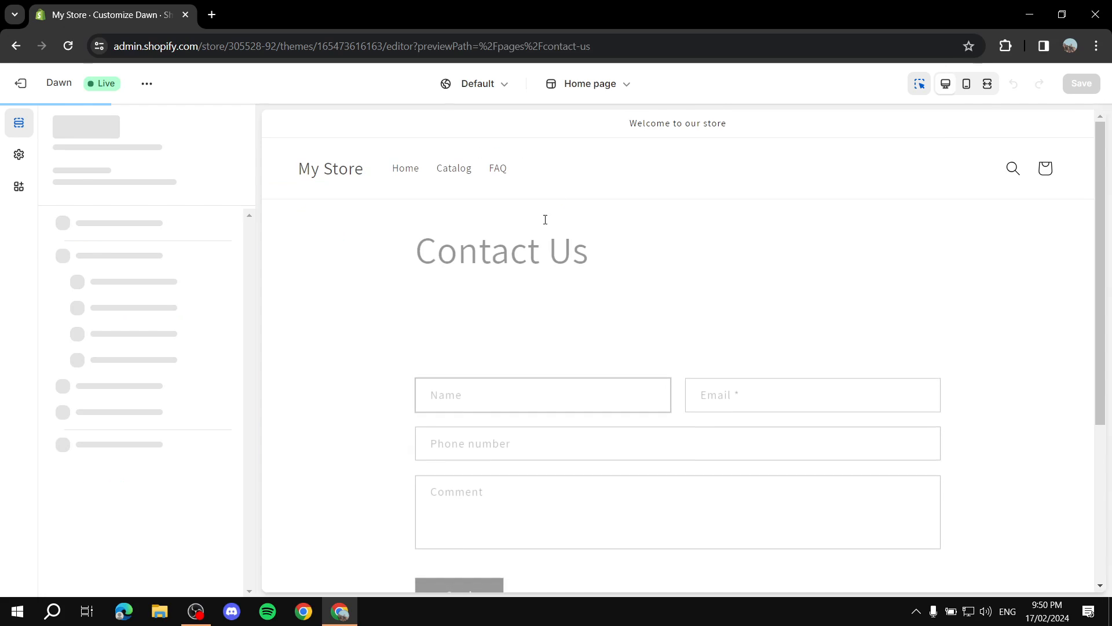
pyautogui.scroll(-1, 539, 267)
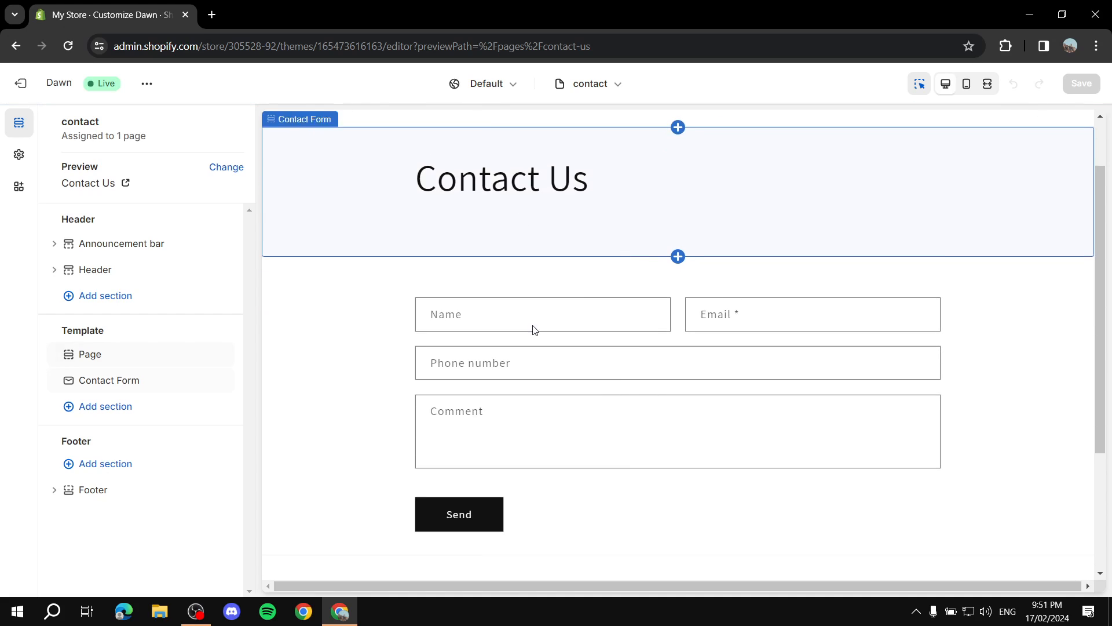
# - Try Contact Form section paddings of 76 px top and 100 px bottom, and settle on 24 px for both
pyautogui.click(397, 408)
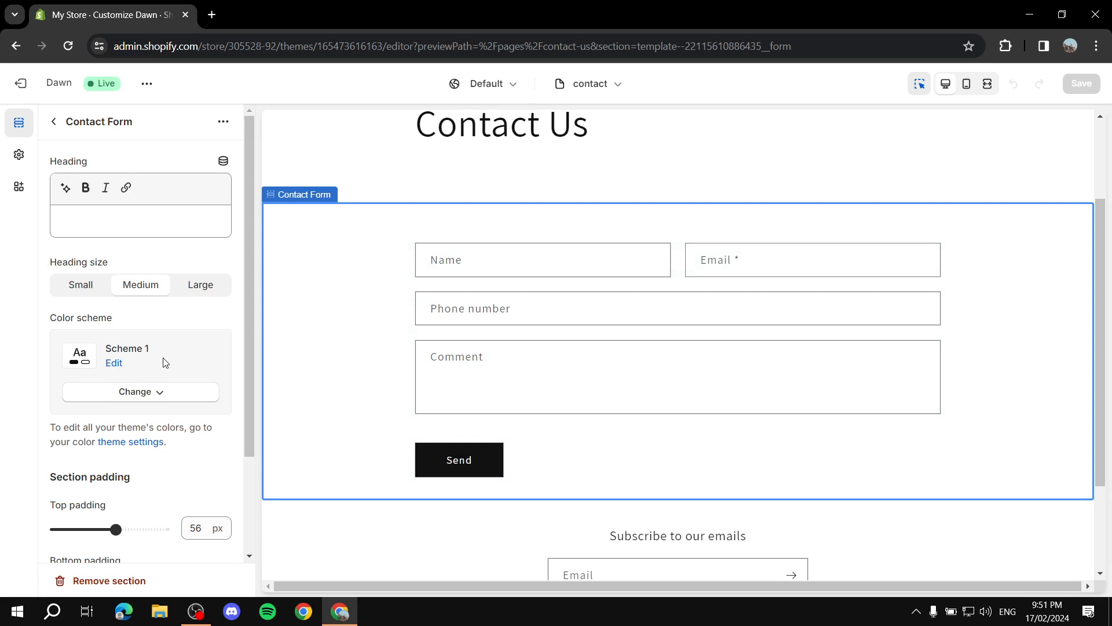
pyautogui.scroll(-2, 174, 359)
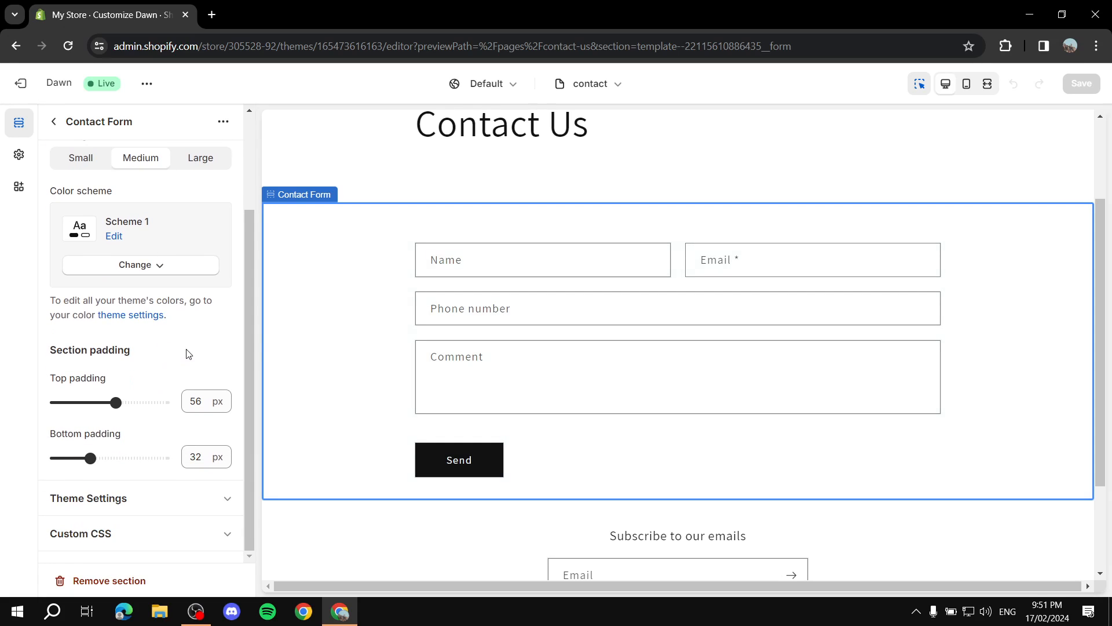
pyautogui.click(214, 499)
pyautogui.scroll(-1, 135, 440)
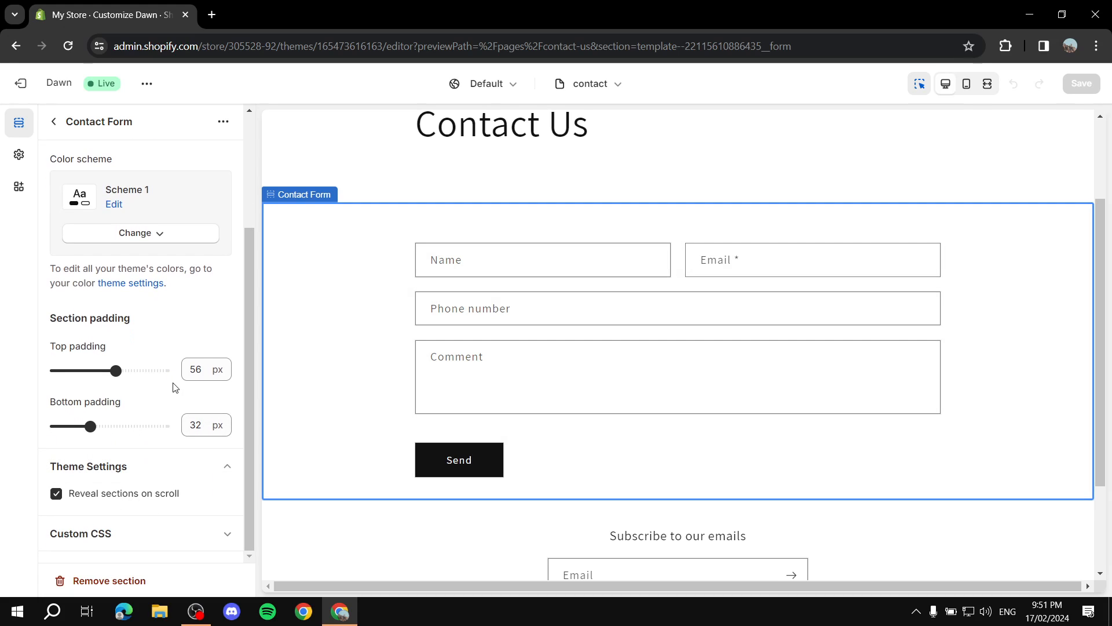
pyautogui.moveTo(124, 375)
pyautogui.mouseDown()
pyautogui.moveTo(82, 372)
pyautogui.moveTo(138, 371)
pyautogui.mouseUp()
pyautogui.moveTo(90, 426); pyautogui.dragTo(164, 425)
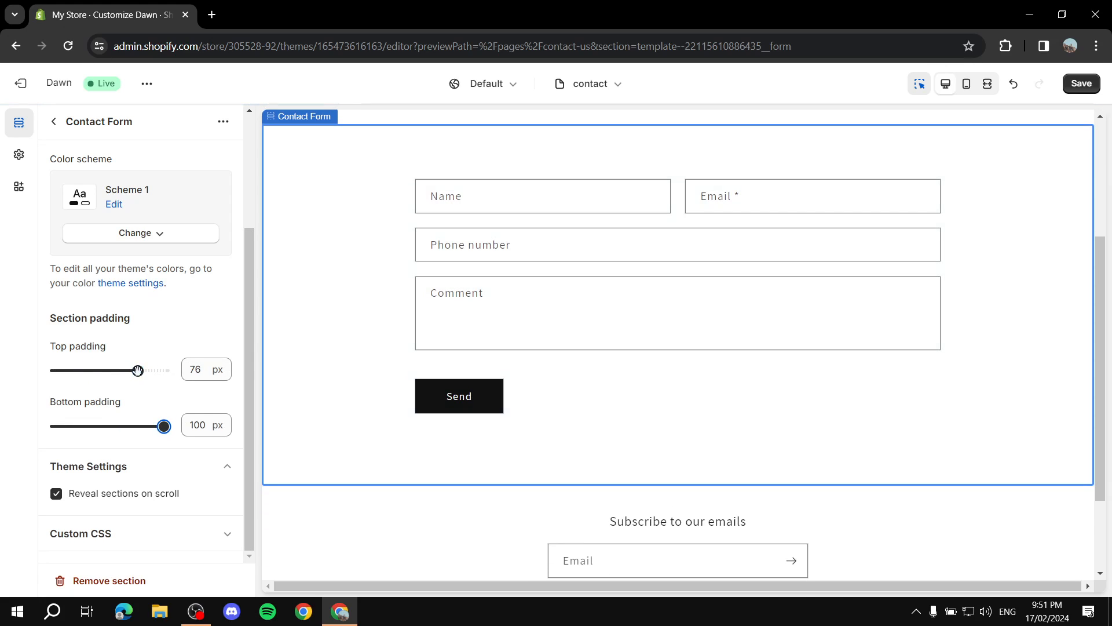
pyautogui.moveTo(138, 371); pyautogui.dragTo(82, 371)
pyautogui.moveTo(164, 426); pyautogui.dragTo(81, 426)
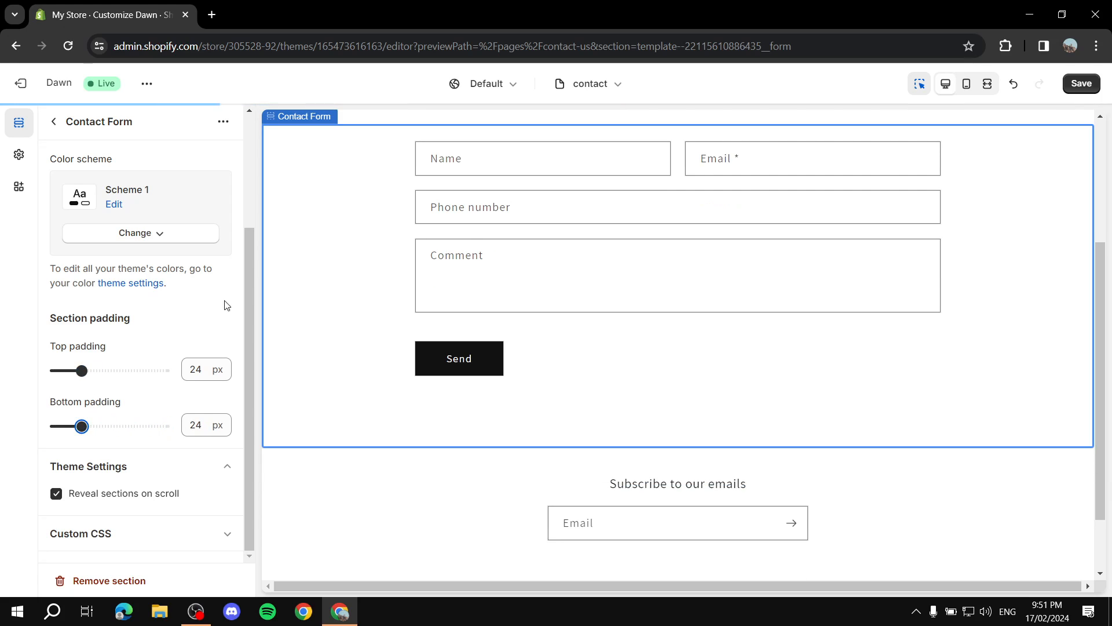
# - Look over the Contact Us page, and exit the theme editor without saving the section changes
pyautogui.scroll(3, 159, 322)
pyautogui.scroll(4, 422, 315)
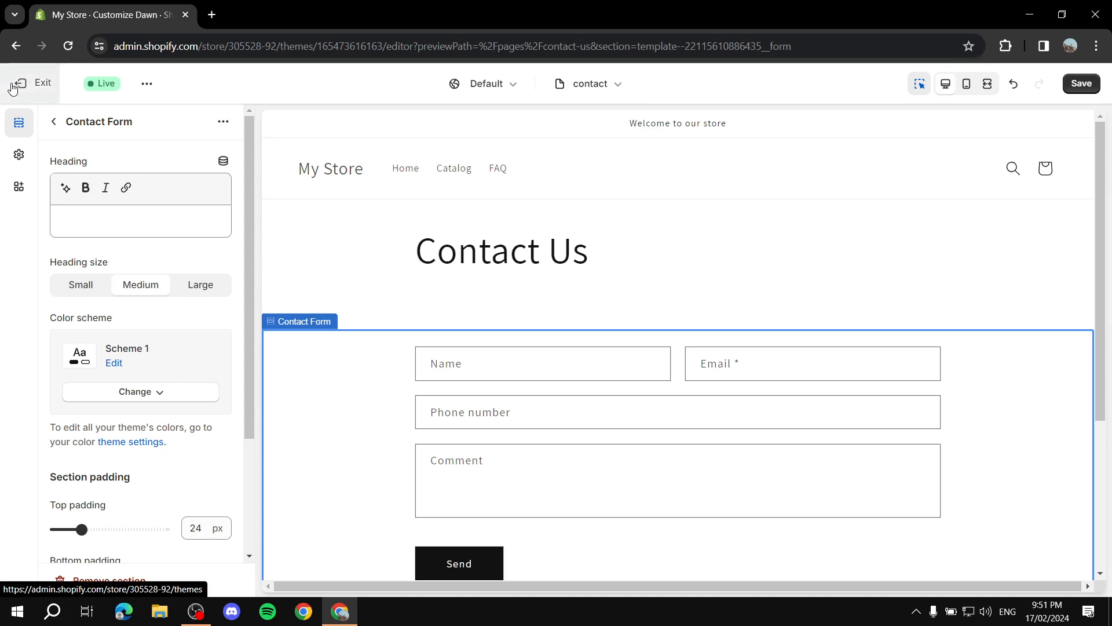
pyautogui.click(25, 85)
pyautogui.click(724, 367)
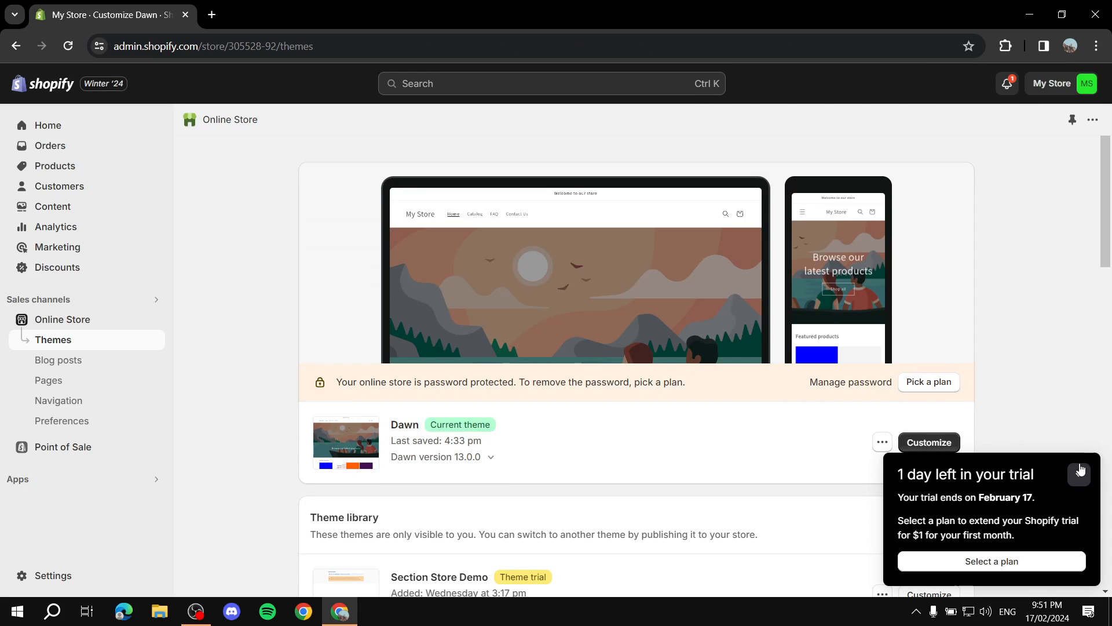
# - Collapse the trial notice and open the default theme content of the current Dawn theme for editing
pyautogui.click(1080, 470)
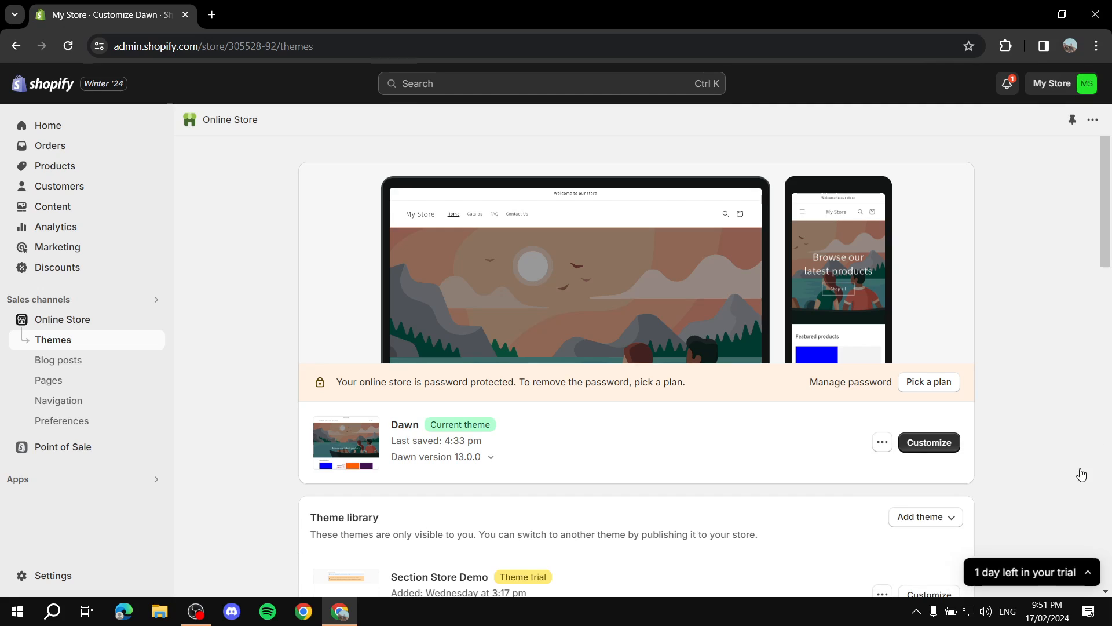
pyautogui.click(881, 444)
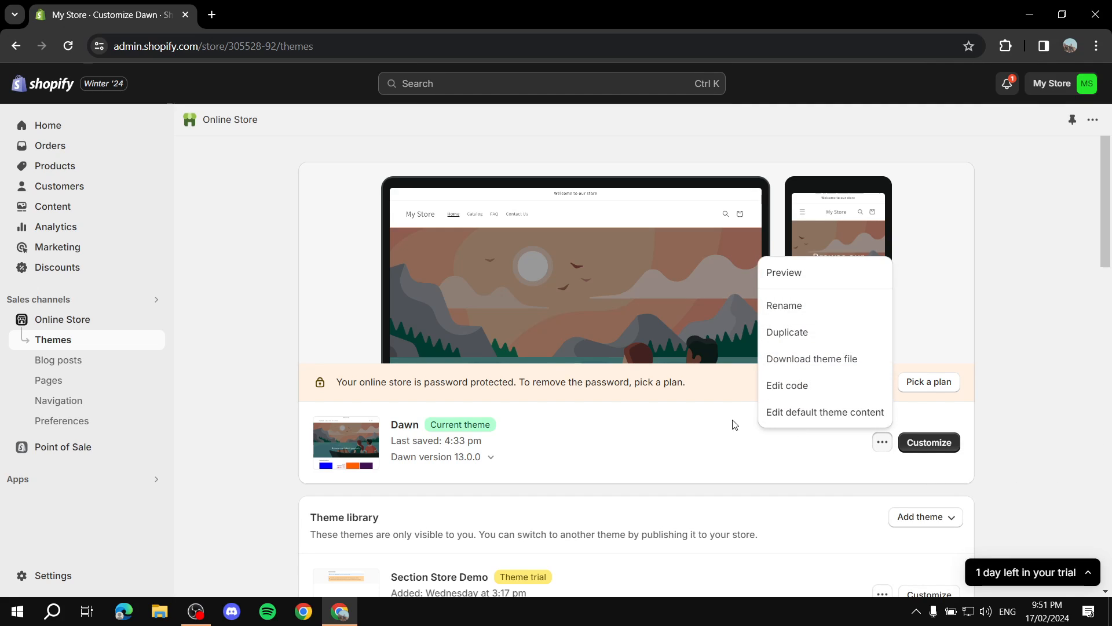
pyautogui.click(881, 443)
pyautogui.click(882, 442)
pyautogui.click(854, 422)
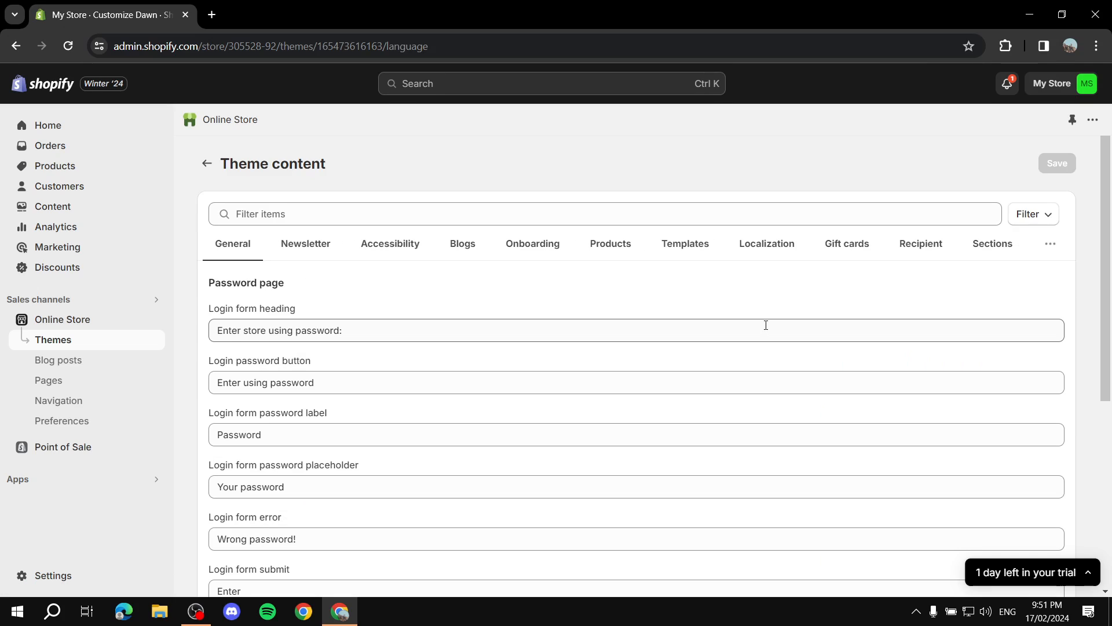
# - Display the Templates category of the theme content and find the Contact form texts
pyautogui.click(681, 241)
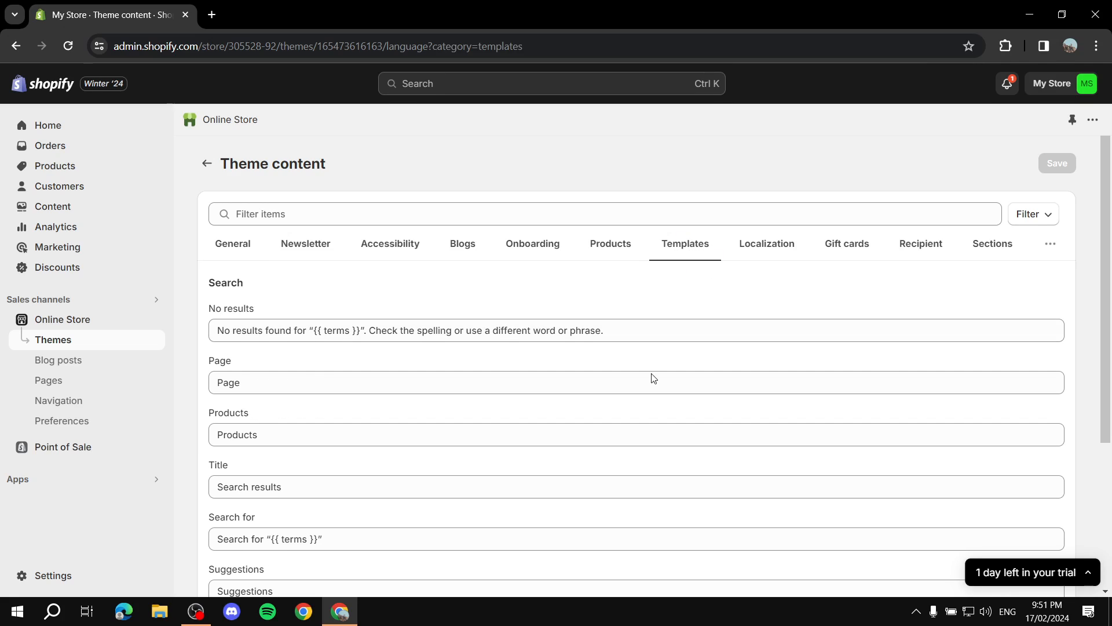
pyautogui.scroll(-1, 664, 370)
pyautogui.scroll(-10, 664, 370)
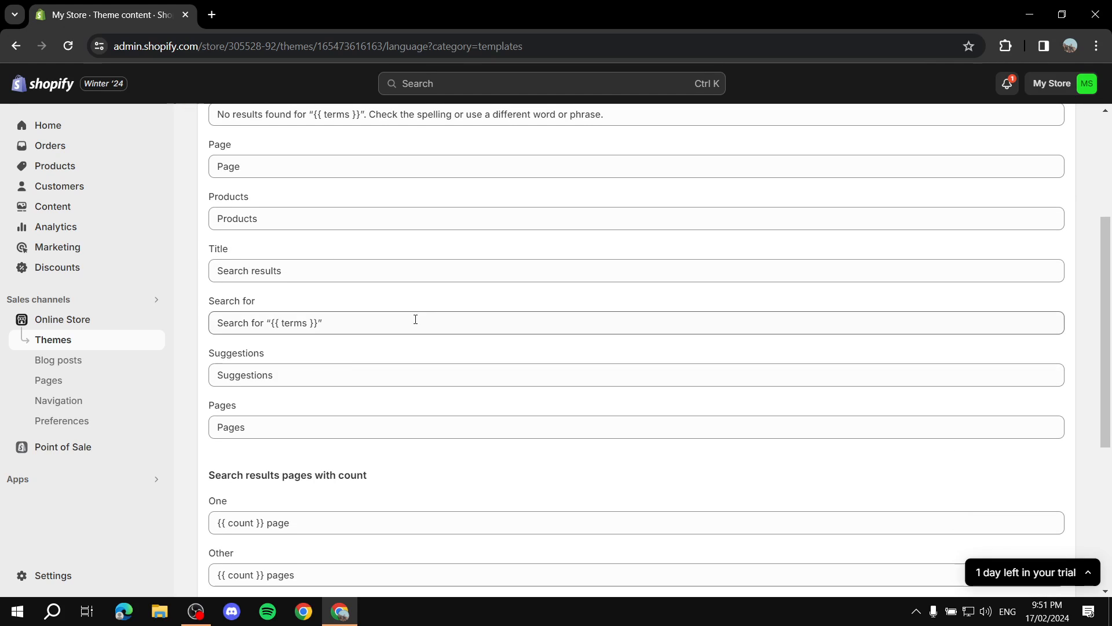
pyautogui.scroll(-3, 629, 324)
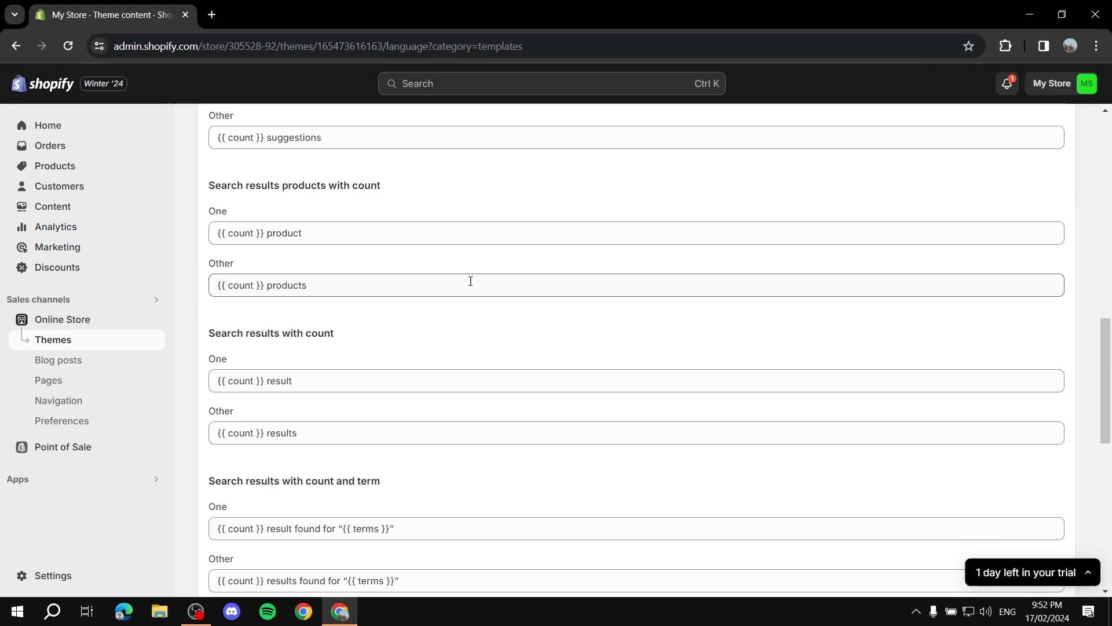
pyautogui.scroll(-5, 574, 318)
pyautogui.scroll(-3, 505, 318)
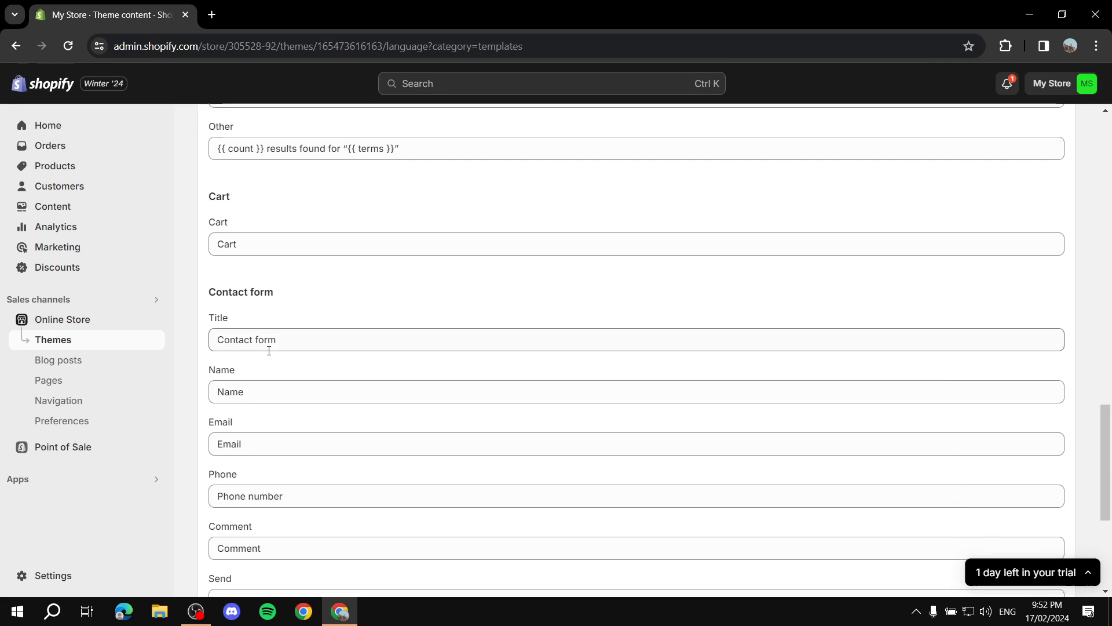
pyautogui.moveTo(207, 290); pyautogui.dragTo(299, 296)
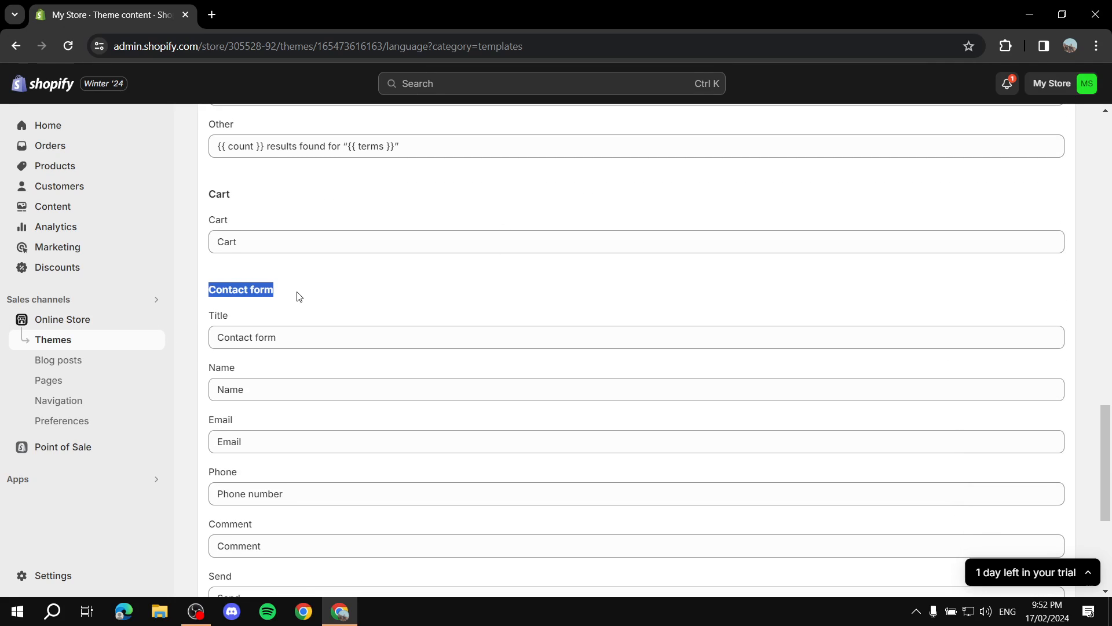
pyautogui.click(331, 296)
pyautogui.scroll(-1, 301, 293)
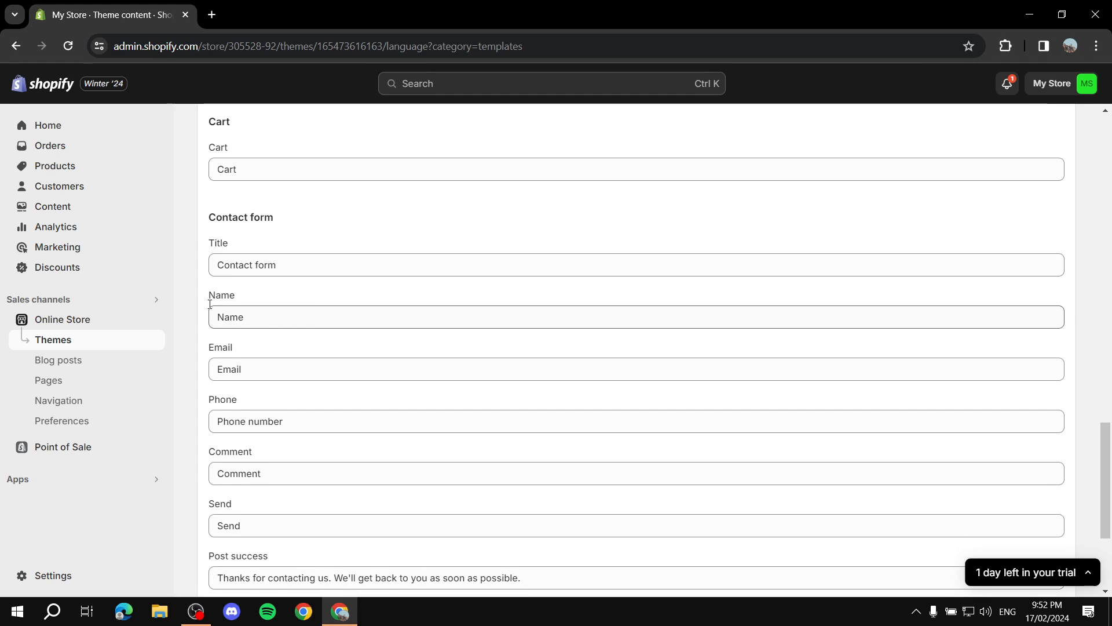
# - Set the contact form's Name label to "Your Name" and its Email label to "Email Address"
pyautogui.moveTo(294, 320); pyautogui.dragTo(147, 324)
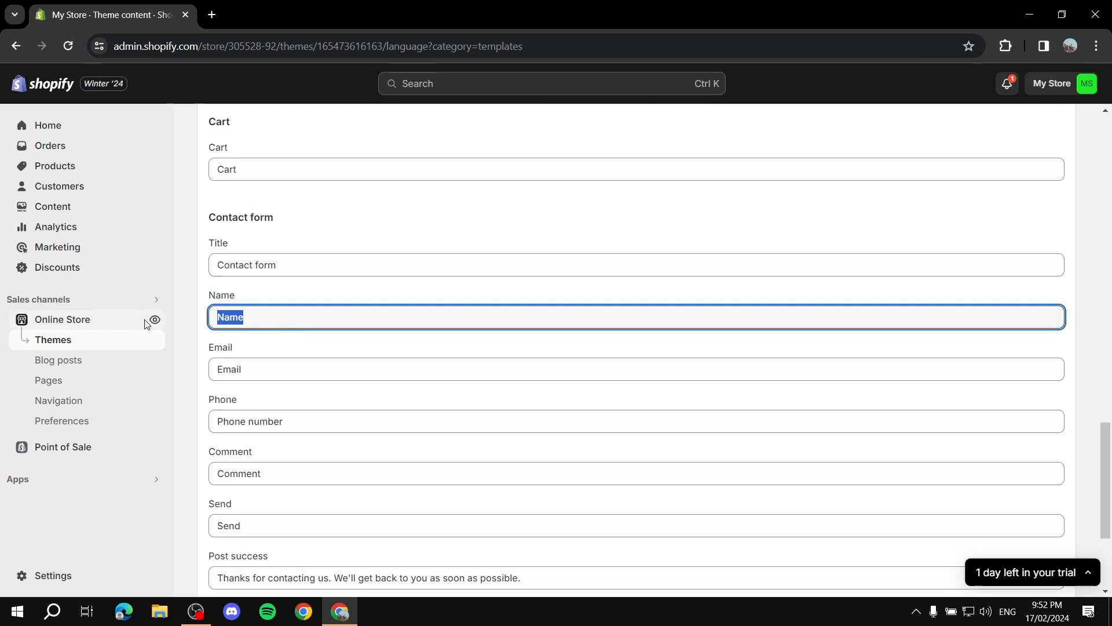
pyautogui.write('You ')
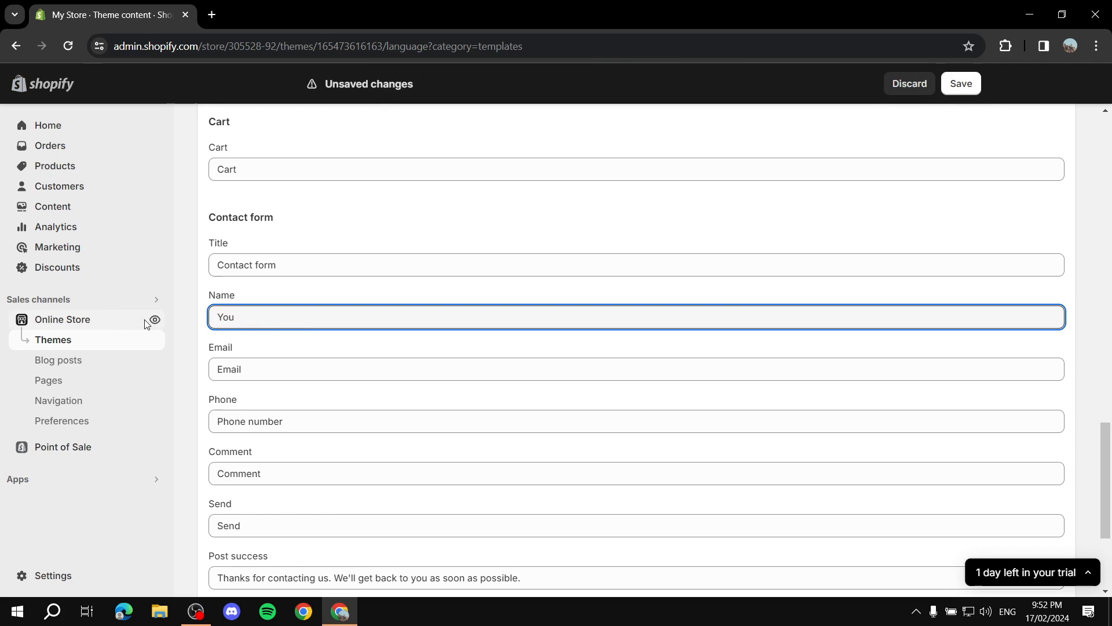
pyautogui.write('r Name')
pyautogui.press('Tab')
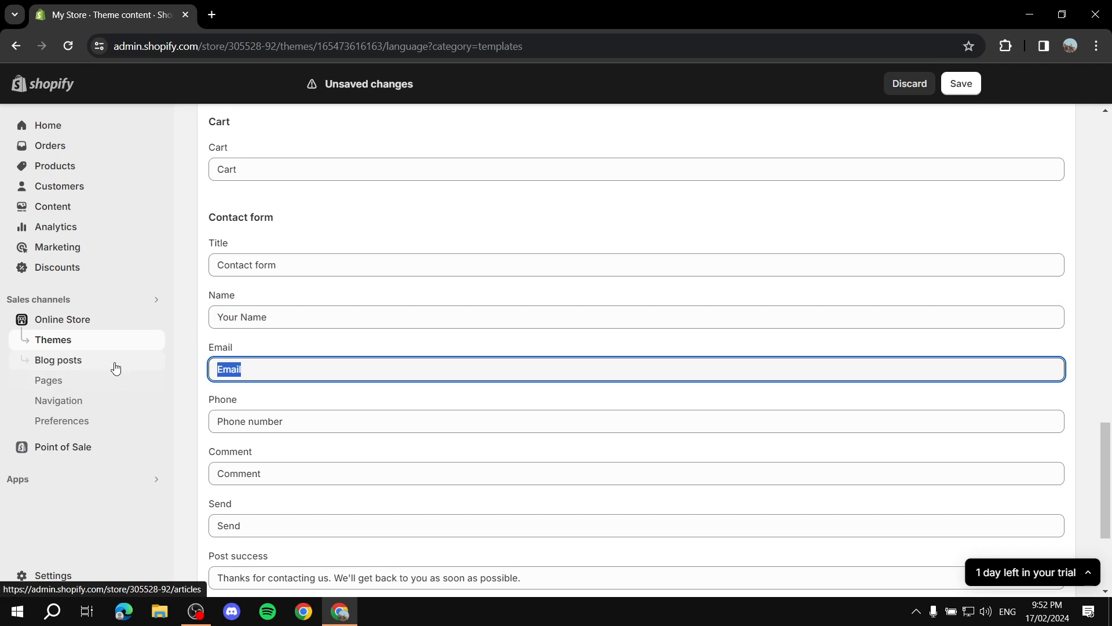
pyautogui.write('E')
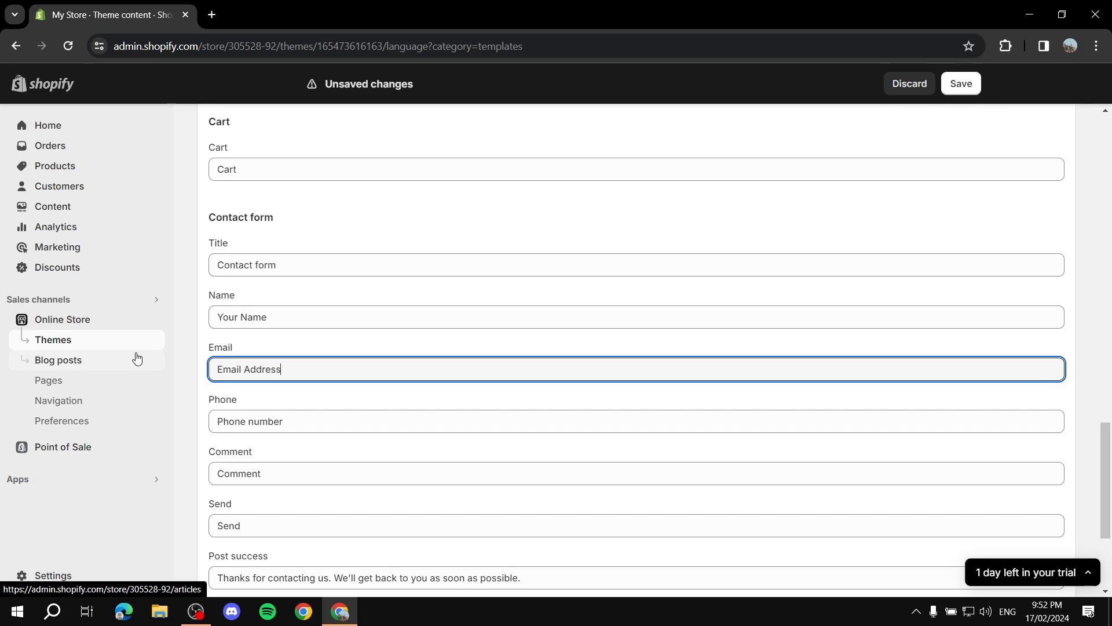
# - Set the contact form's Comment label to "Comment!", keeping the Phone and Send texts as they are
pyautogui.click(366, 429)
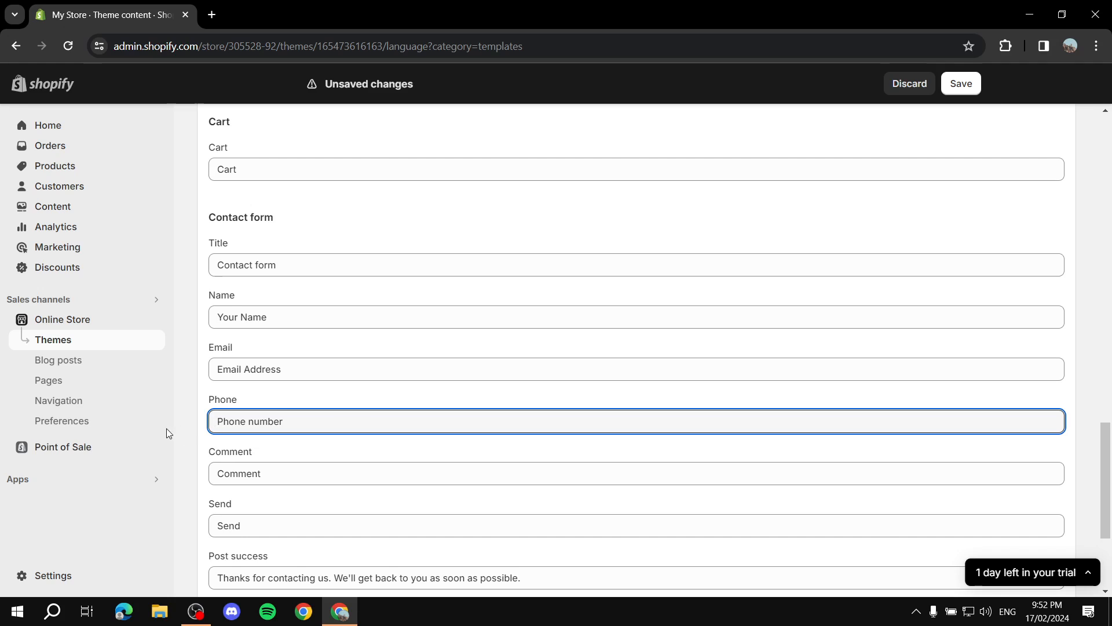
pyautogui.click(189, 426)
pyautogui.scroll(-3, 189, 424)
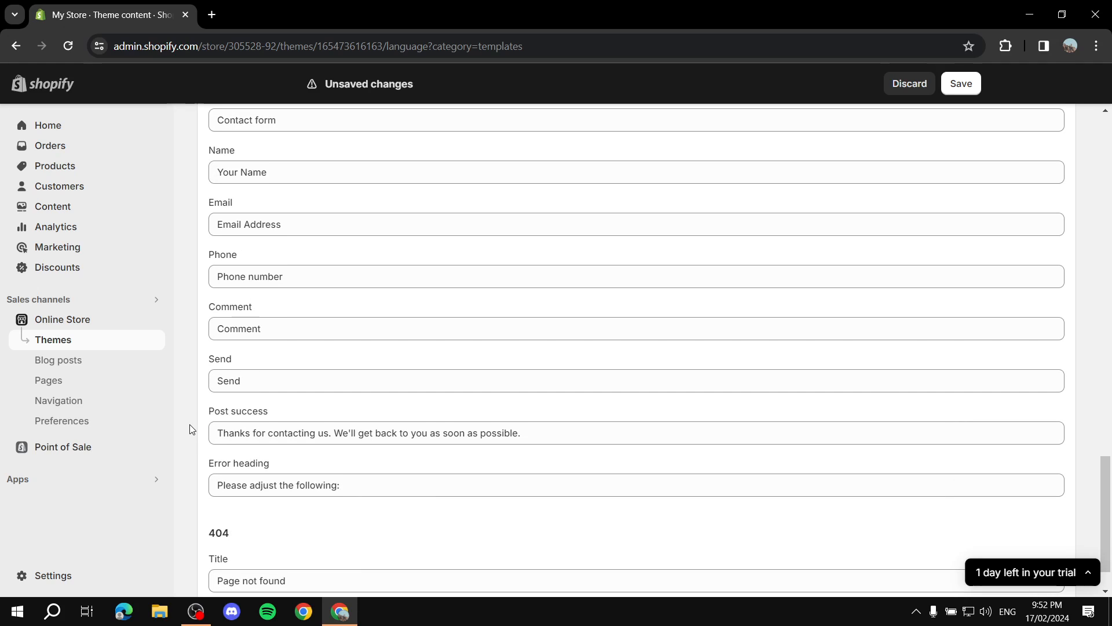
pyautogui.click(291, 325)
pyautogui.moveTo(222, 326); pyautogui.dragTo(147, 332)
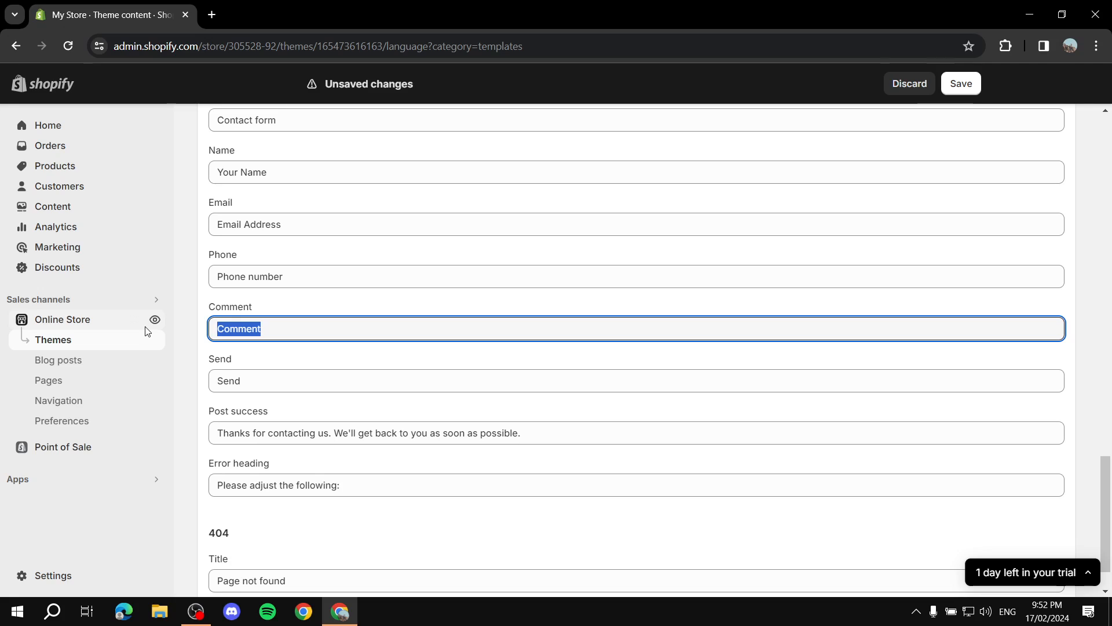
pyautogui.write('C')
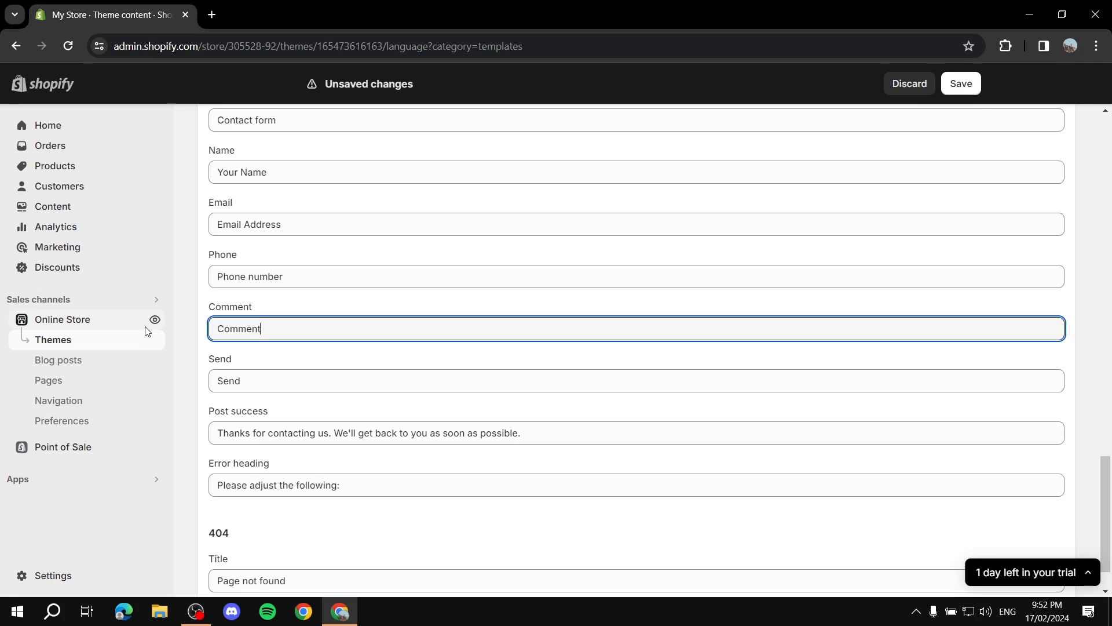
pyautogui.click(197, 382)
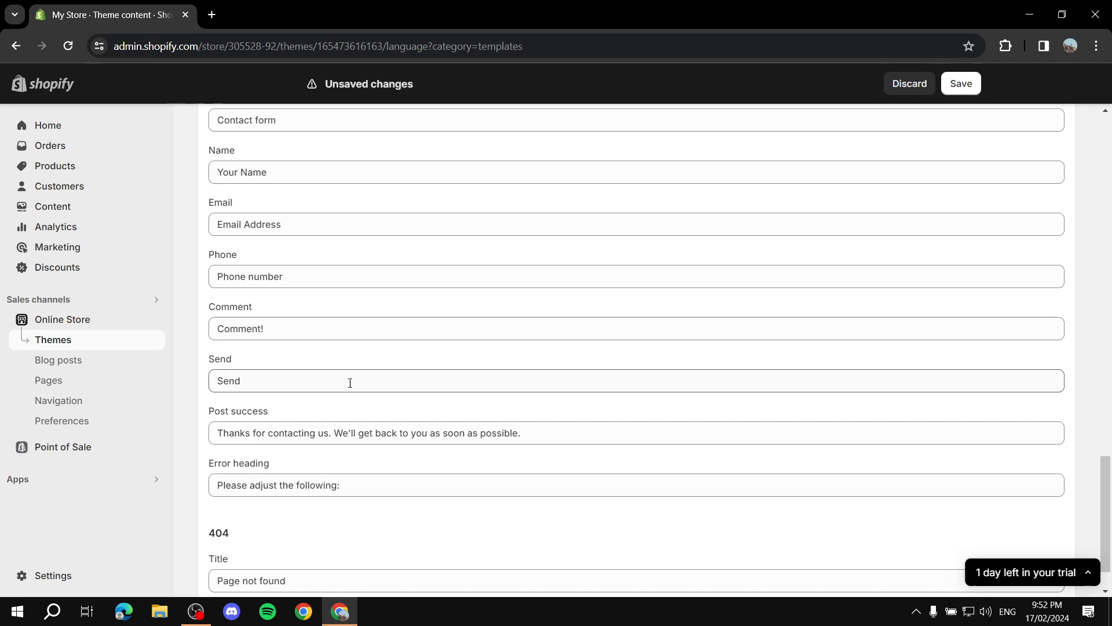
pyautogui.moveTo(350, 383); pyautogui.dragTo(234, 382)
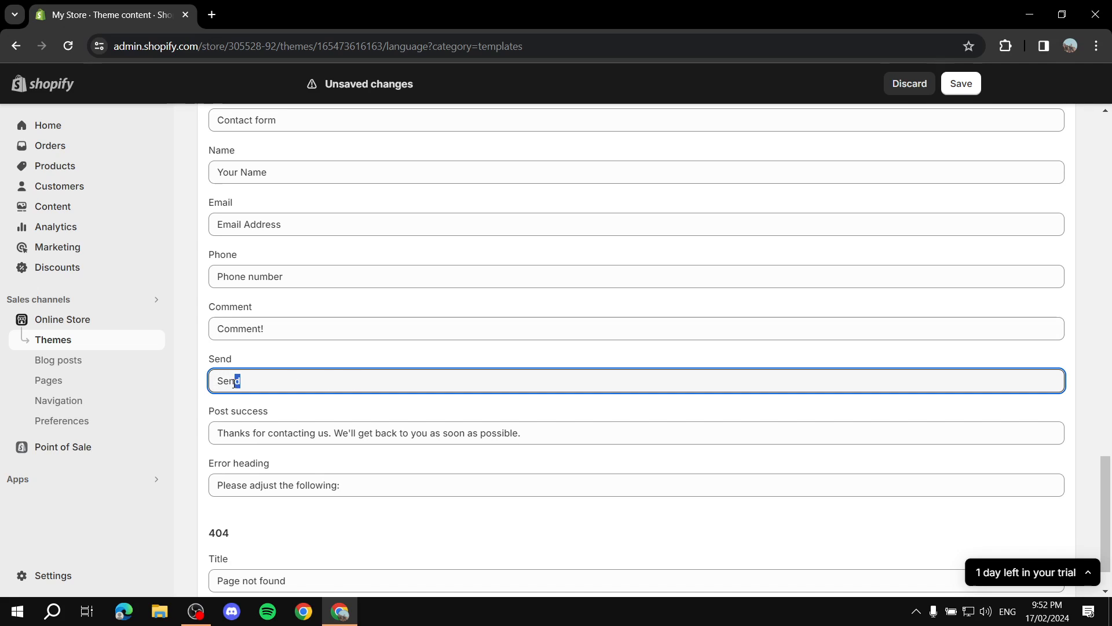
# - Replace the contact form's Post success message with "We'll get back to you soon!" and save the theme content
pyautogui.click(599, 431)
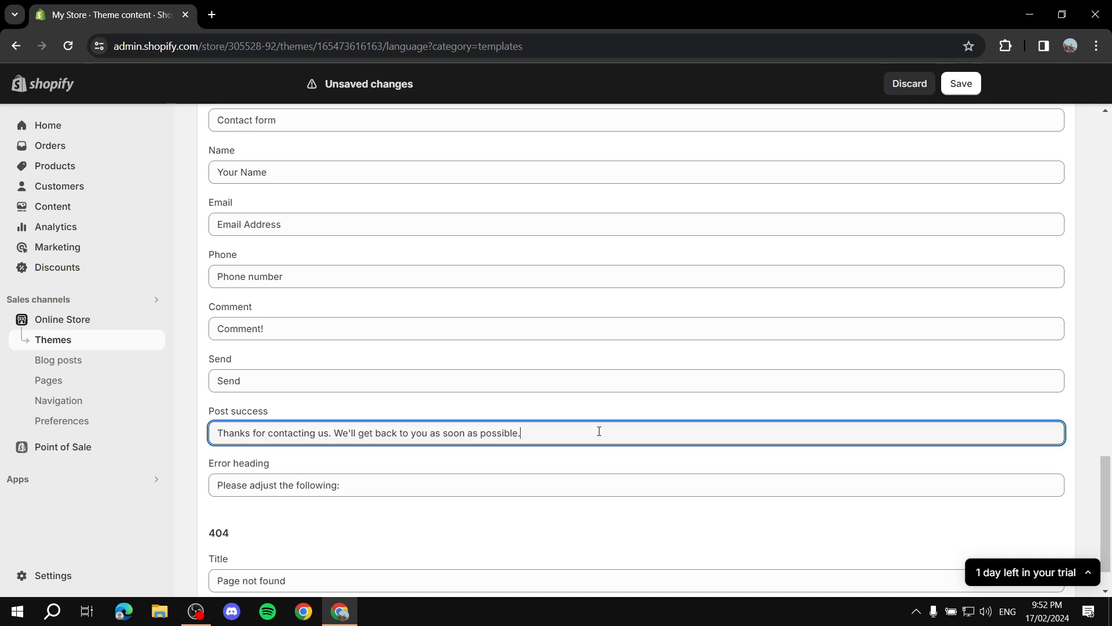
pyautogui.hotkey('ctrl', 'a')
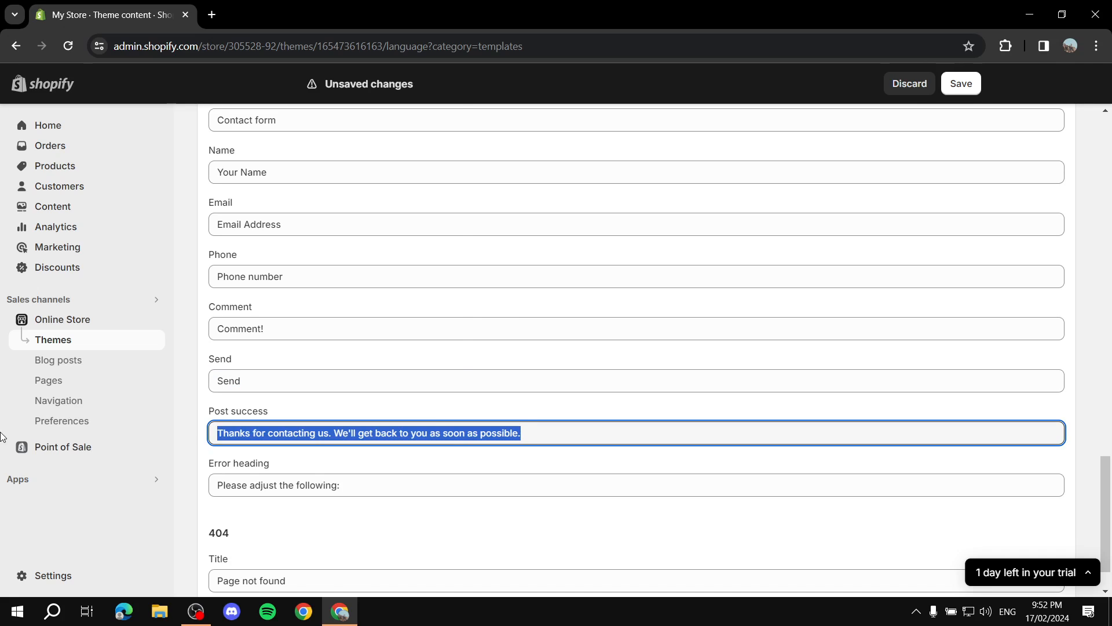
pyautogui.press('BackSpace')
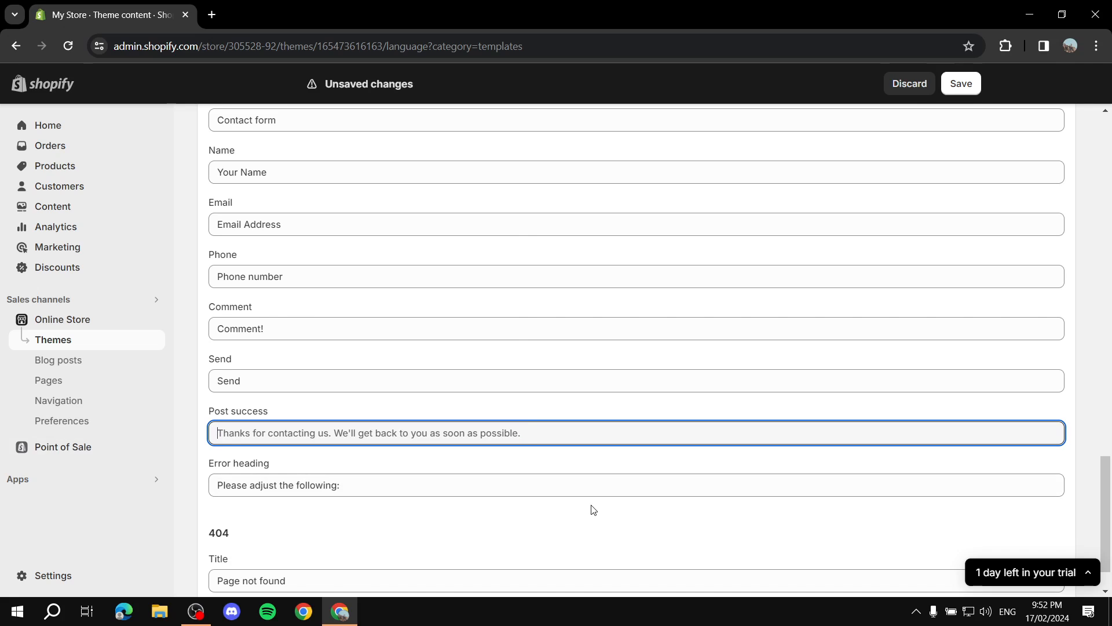
pyautogui.write("We'll get back to")
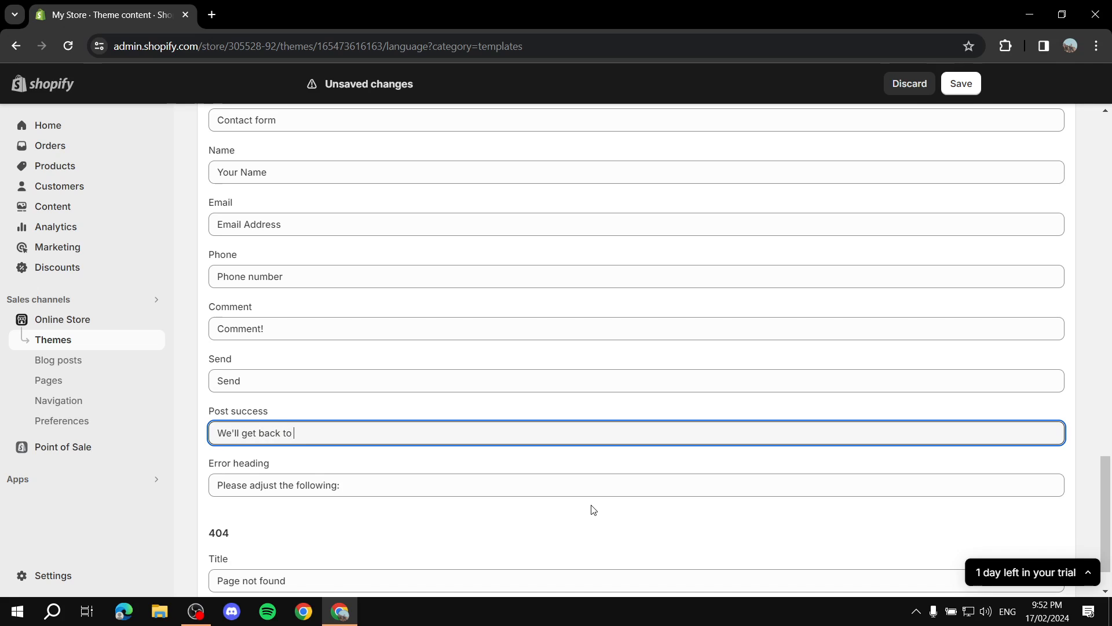
pyautogui.write(' you soon!')
pyautogui.scroll(-1, 281, 469)
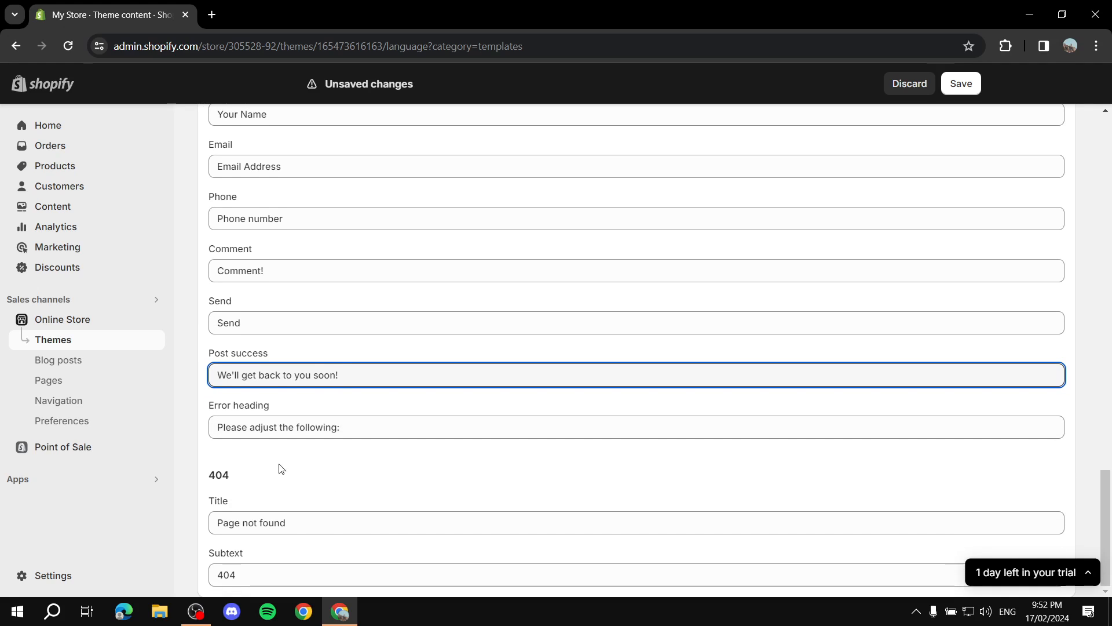
pyautogui.moveTo(342, 427); pyautogui.dragTo(250, 427)
pyautogui.scroll(7, 650, 407)
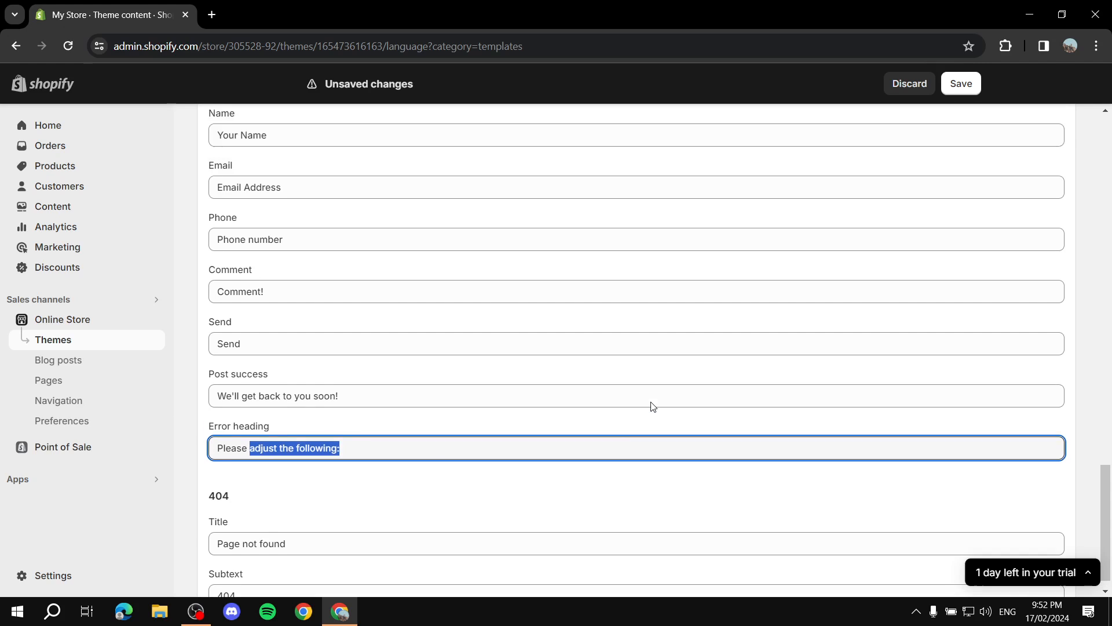
pyautogui.click(962, 81)
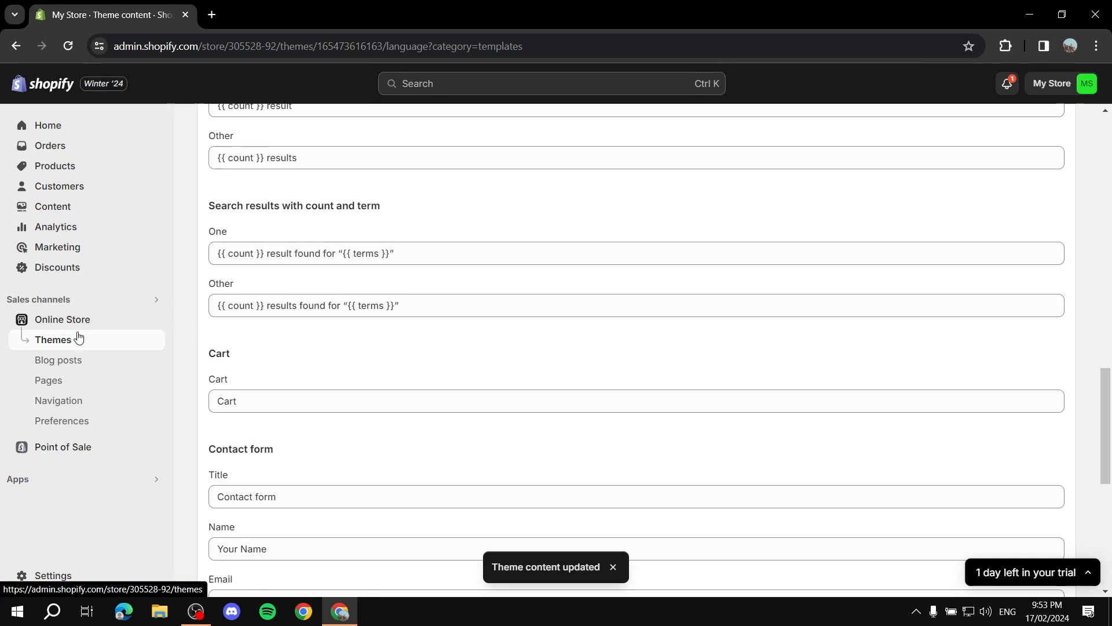
# - View the online store, check the form labels on its Contact Us page, and return to the store's themes page
pyautogui.click(156, 319)
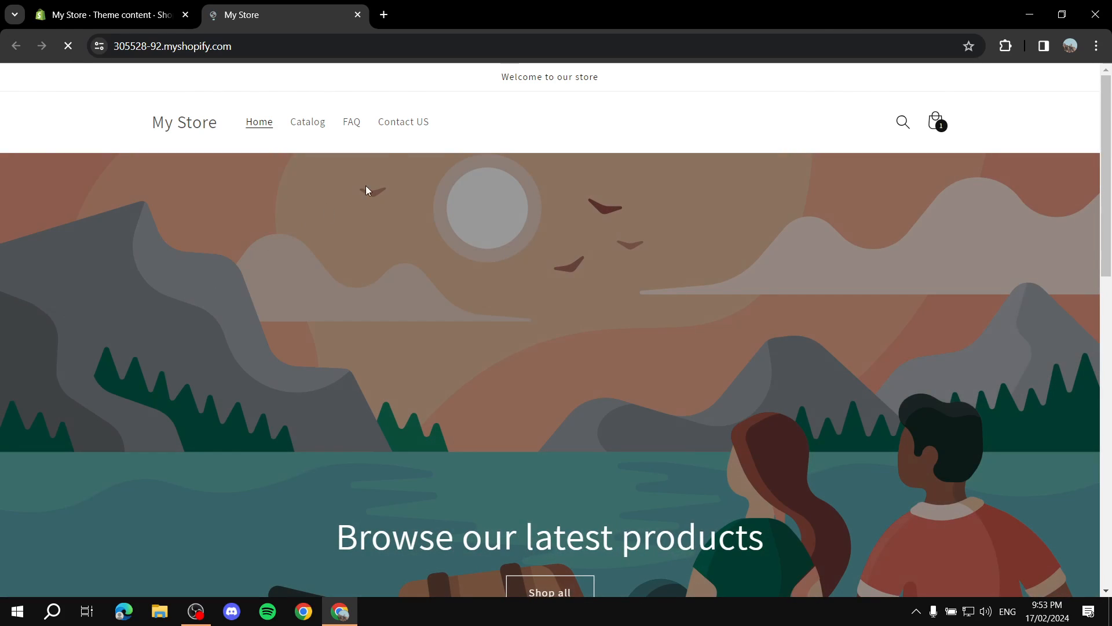
pyautogui.click(418, 123)
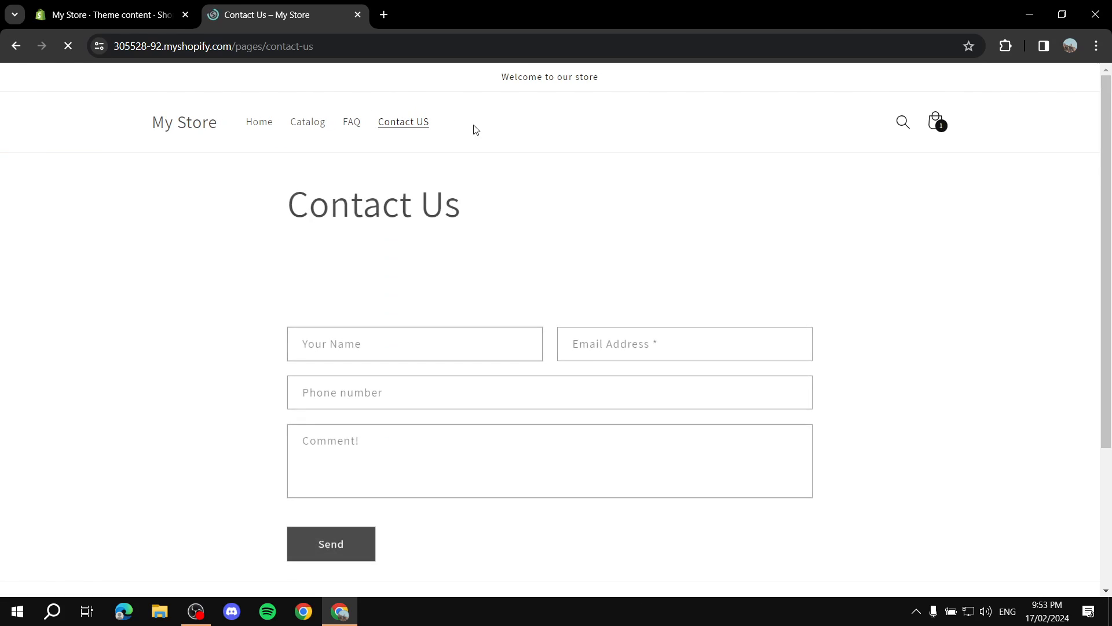
pyautogui.click(307, 342)
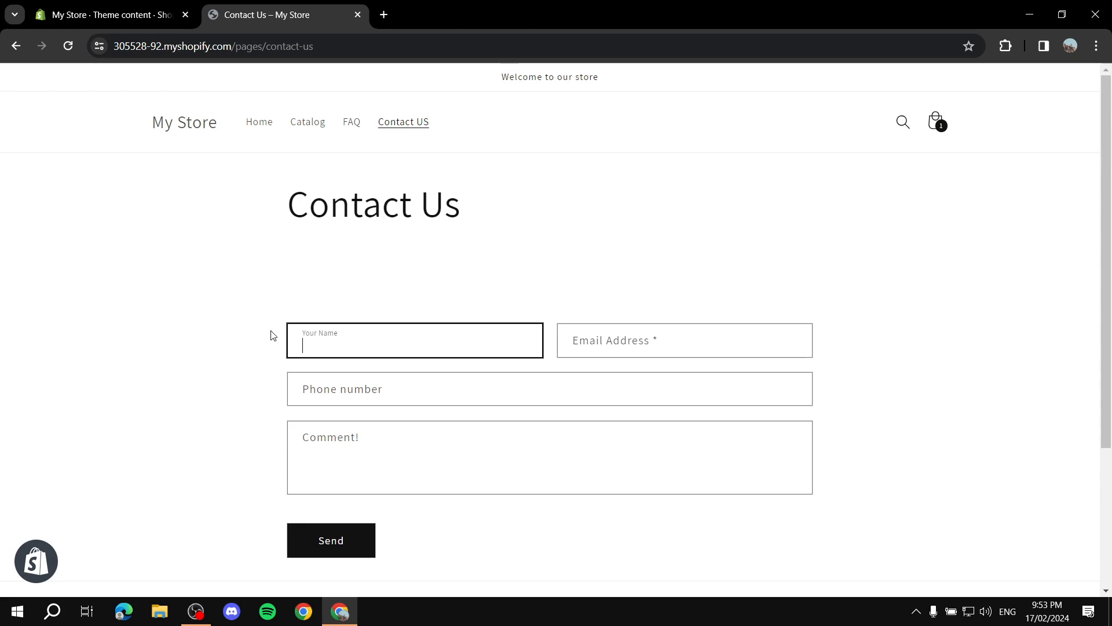
pyautogui.click(325, 446)
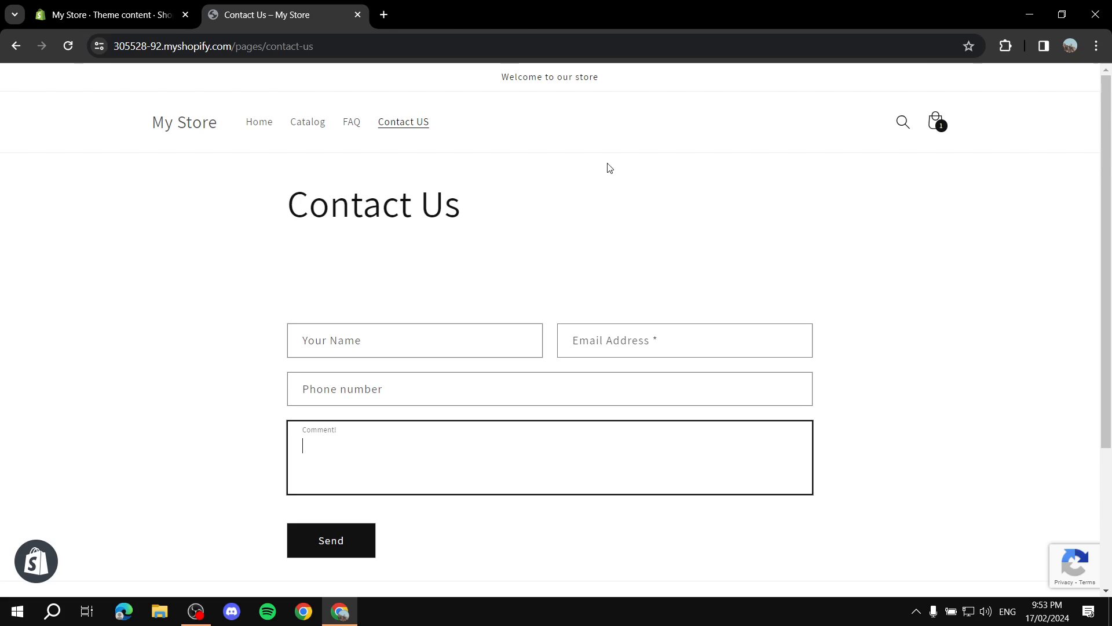
pyautogui.click(395, 345)
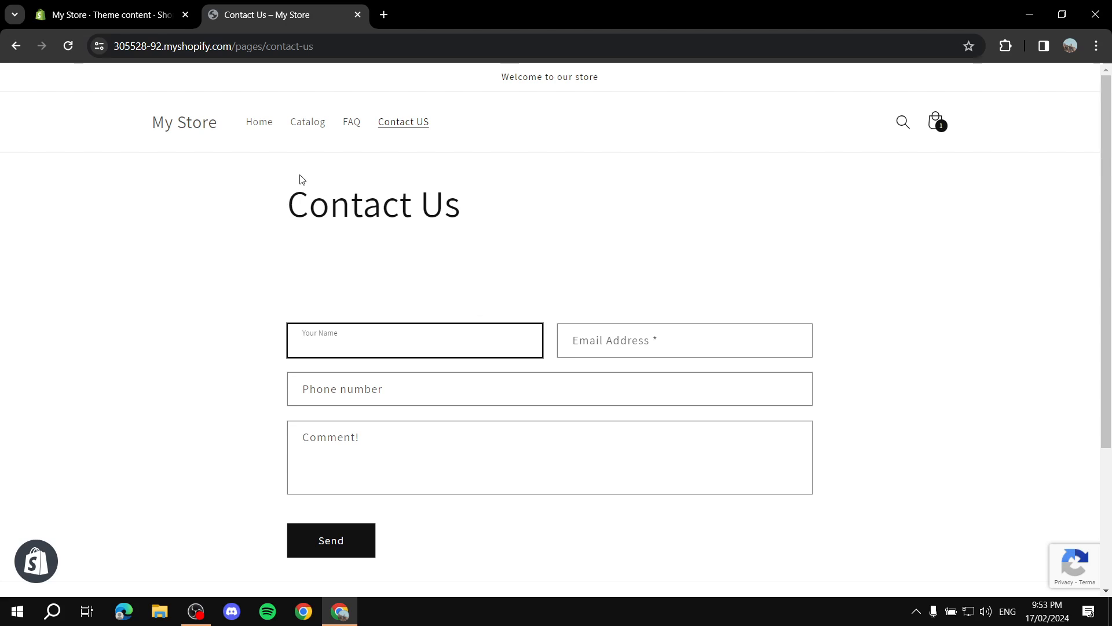
pyautogui.click(203, 128)
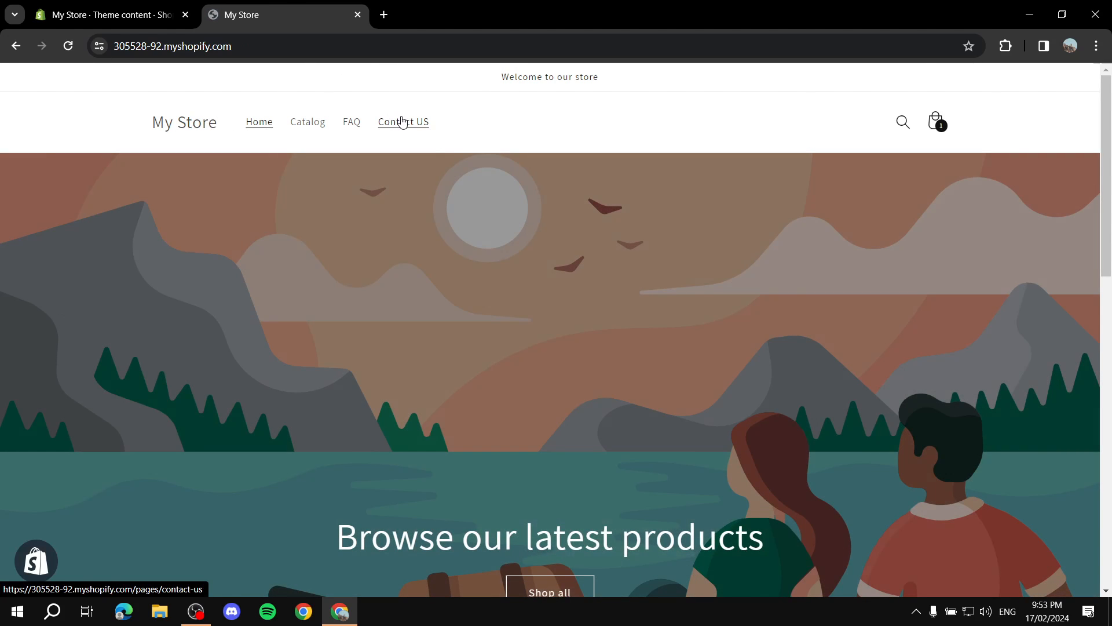
pyautogui.click(403, 122)
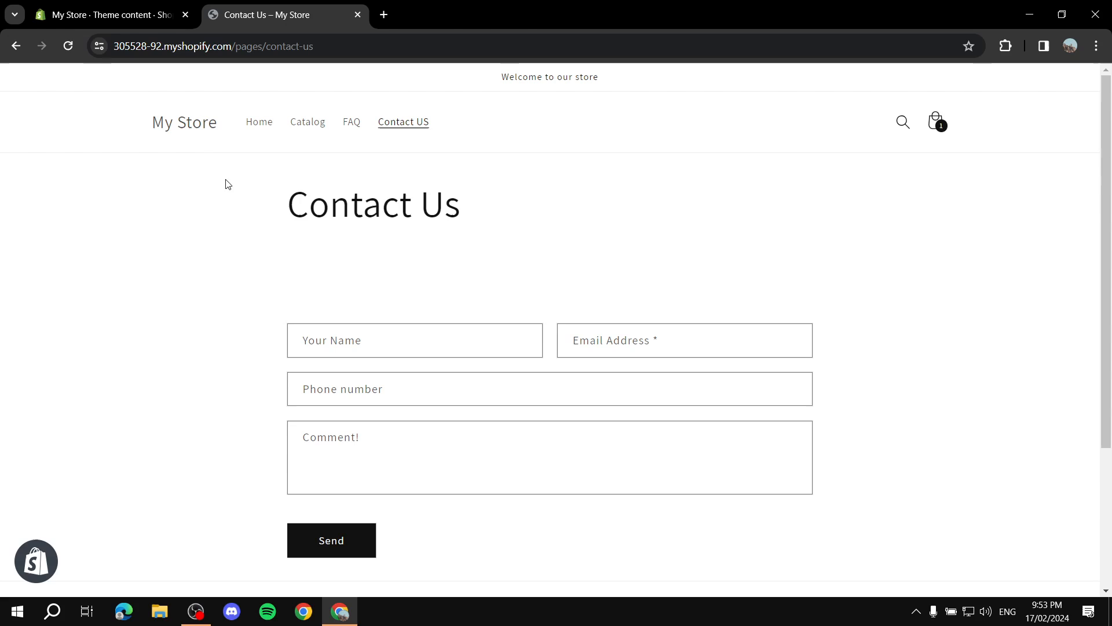
pyautogui.click(358, 14)
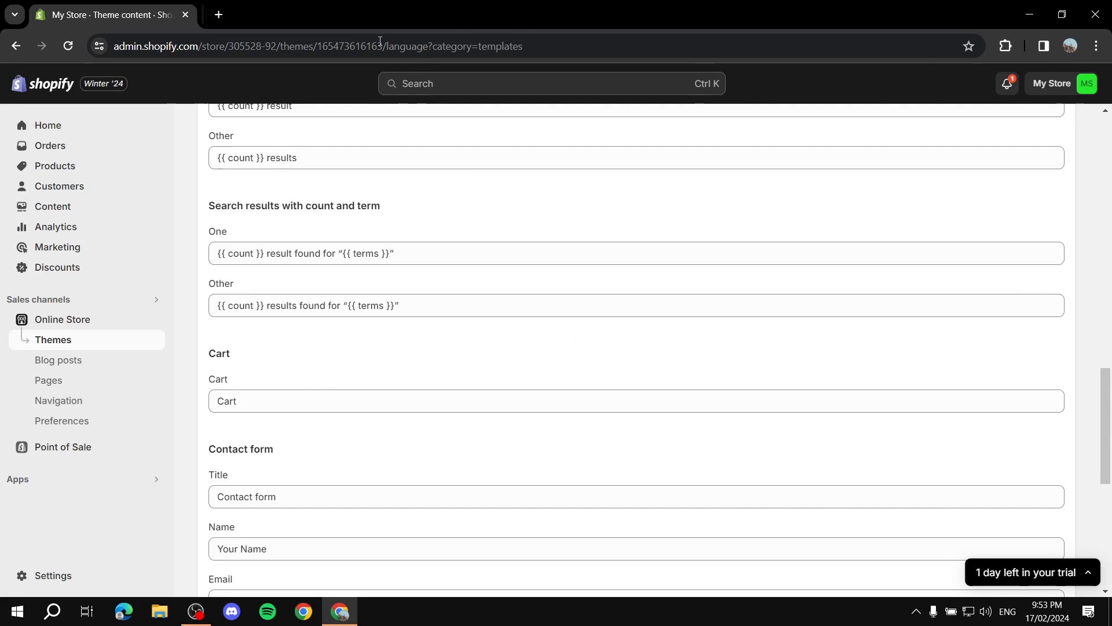
pyautogui.click(65, 321)
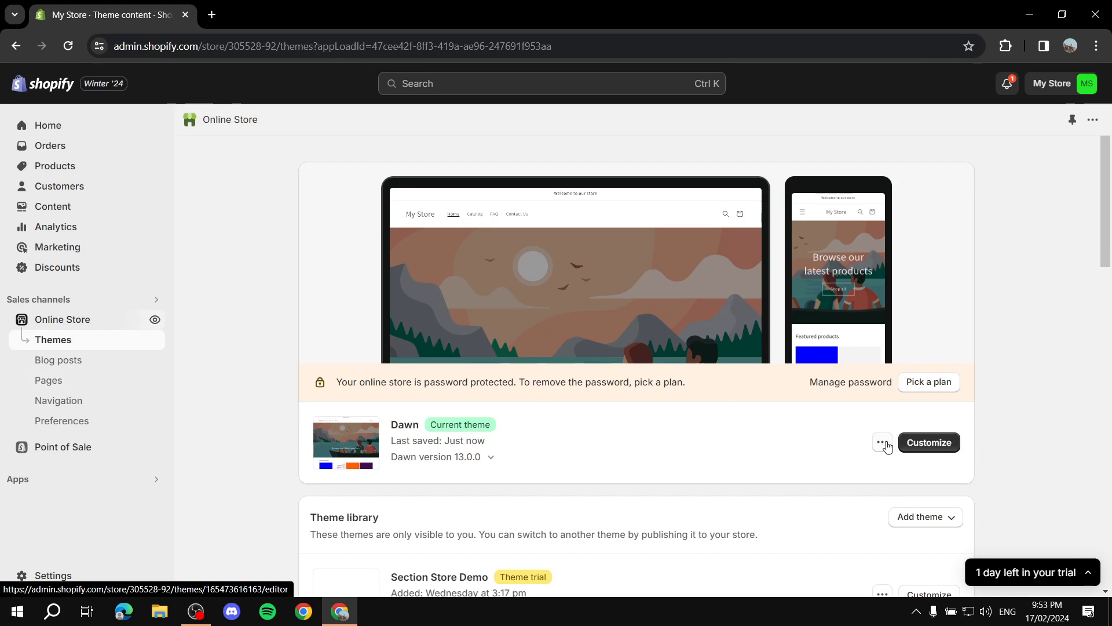
# - Open the Dawn theme's code for editing and close the open contact-form.liquid and page.contact.json files
pyautogui.click(882, 442)
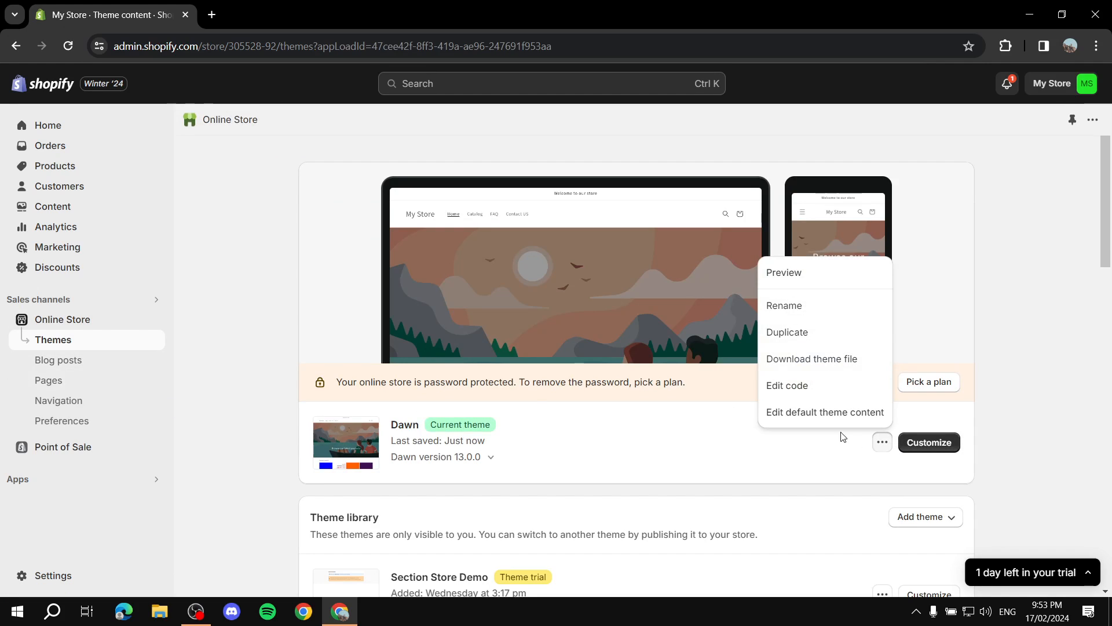
pyautogui.click(792, 394)
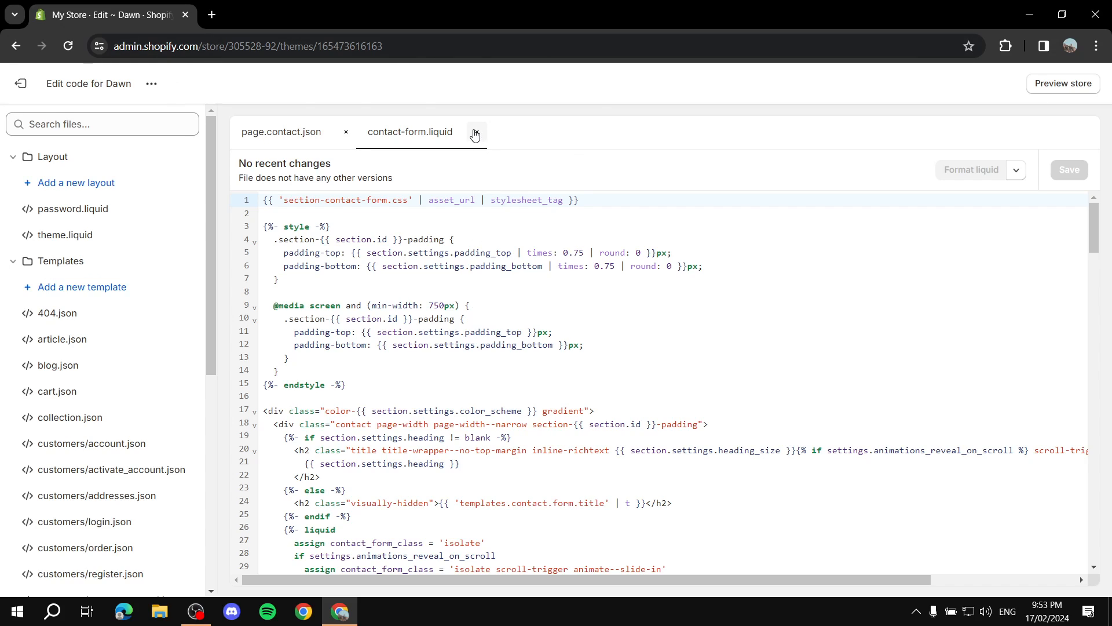
pyautogui.click(475, 134)
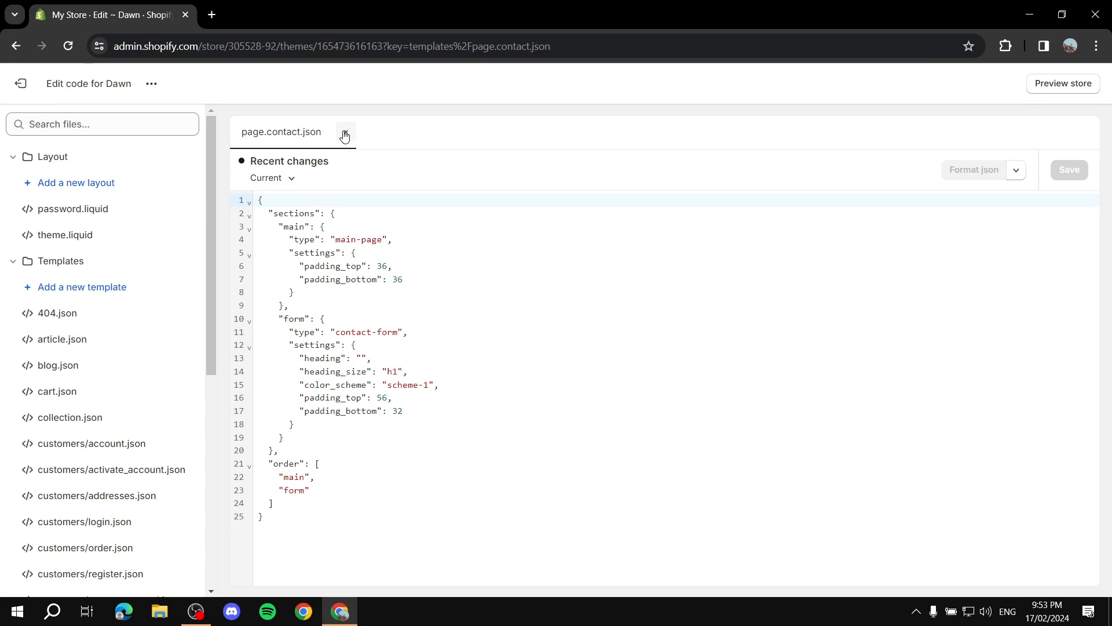
pyautogui.click(345, 136)
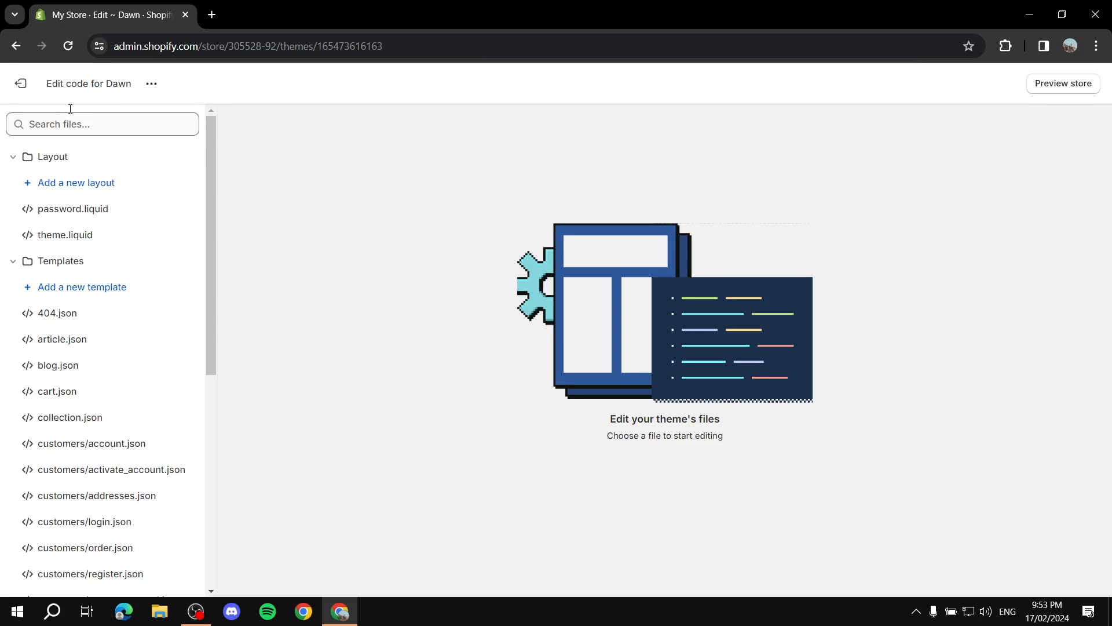
# - Try to find the contact form file by searching the theme files for "Contact" and expanding the file folders
pyautogui.click(113, 121)
pyautogui.write('C')
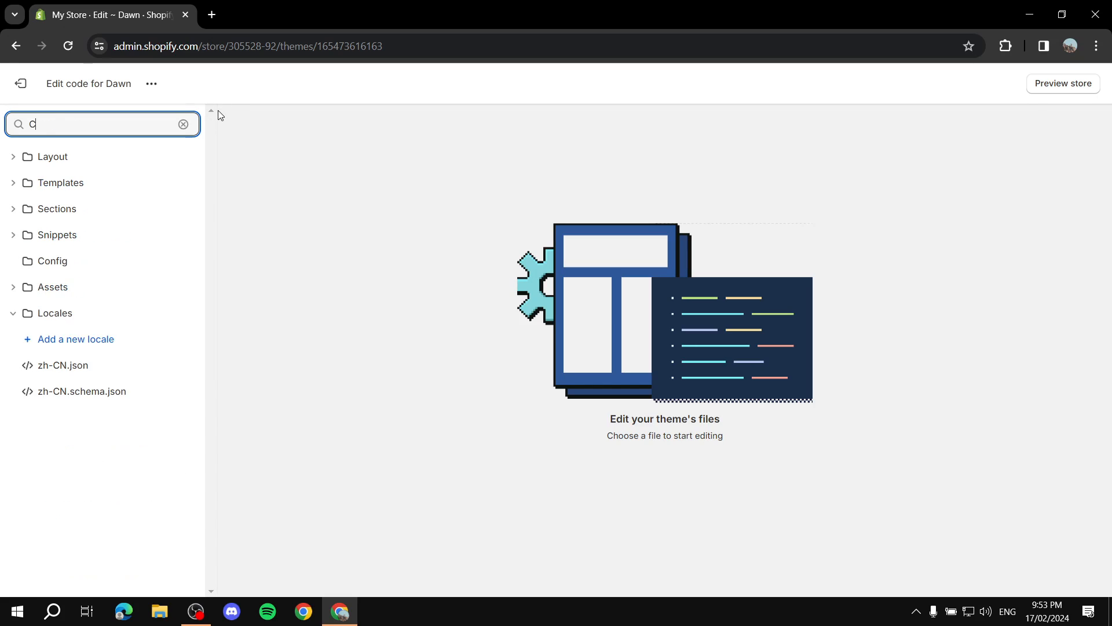
pyautogui.write('ontact')
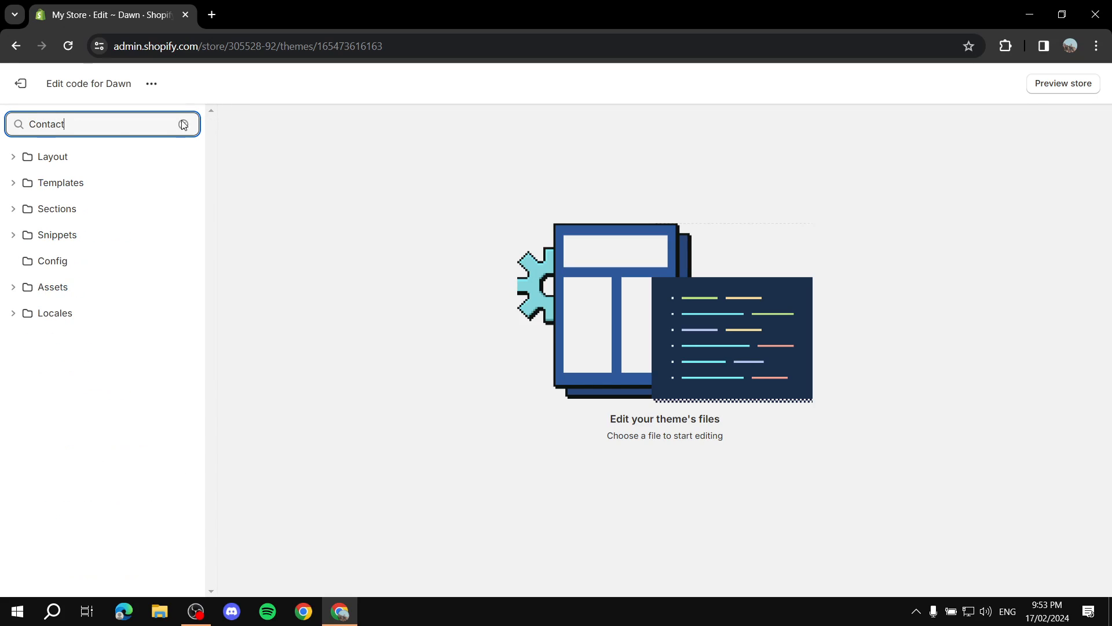
pyautogui.click(13, 157)
pyautogui.click(13, 209)
pyautogui.click(13, 261)
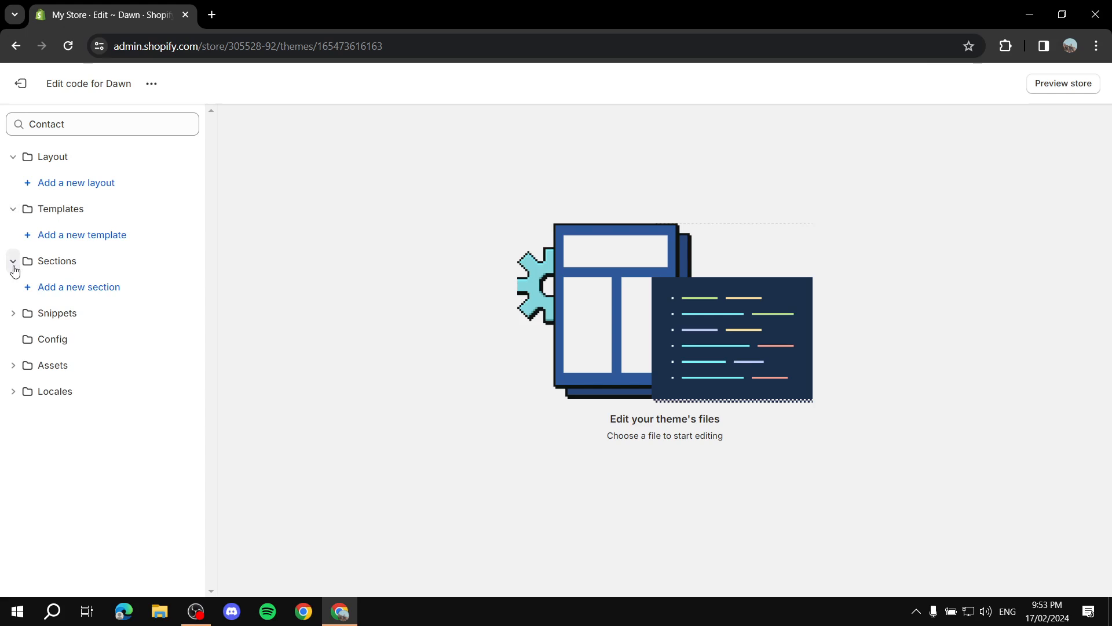
pyautogui.click(13, 313)
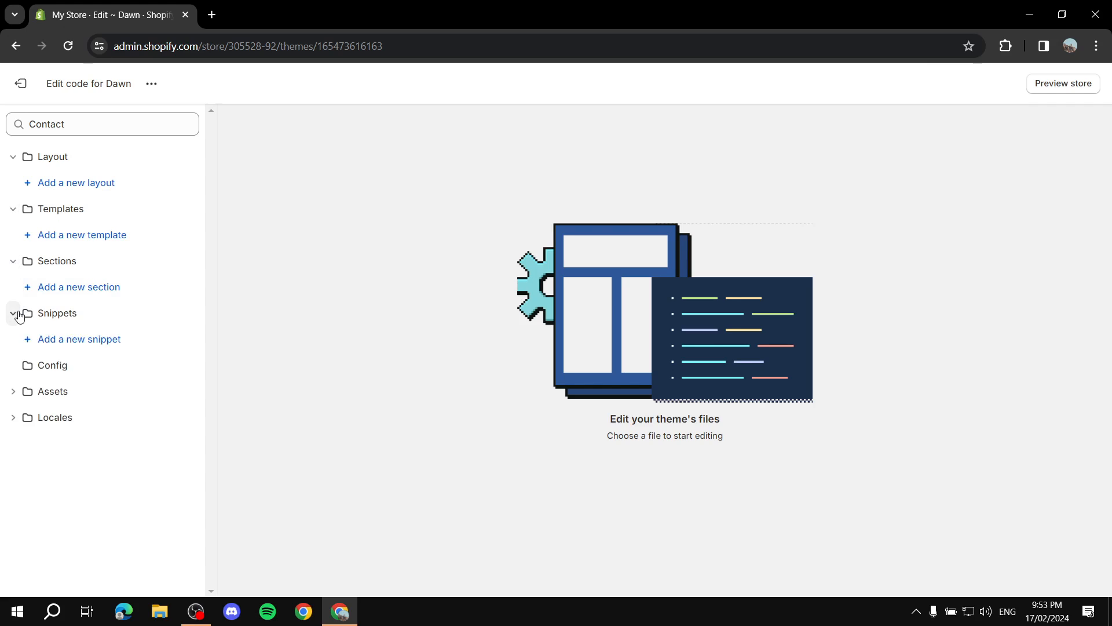
pyautogui.click(15, 392)
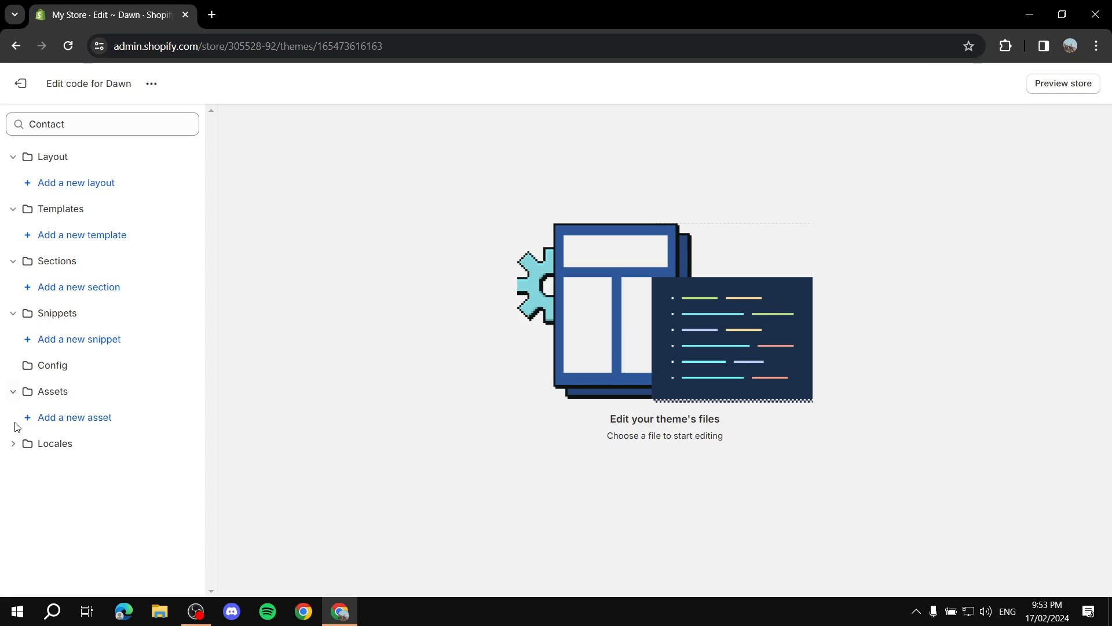
pyautogui.click(13, 444)
# - Search the theme files for lowercase "contact" and open the contact-form.liquid section
pyautogui.moveTo(102, 124); pyautogui.dragTo(1, 122)
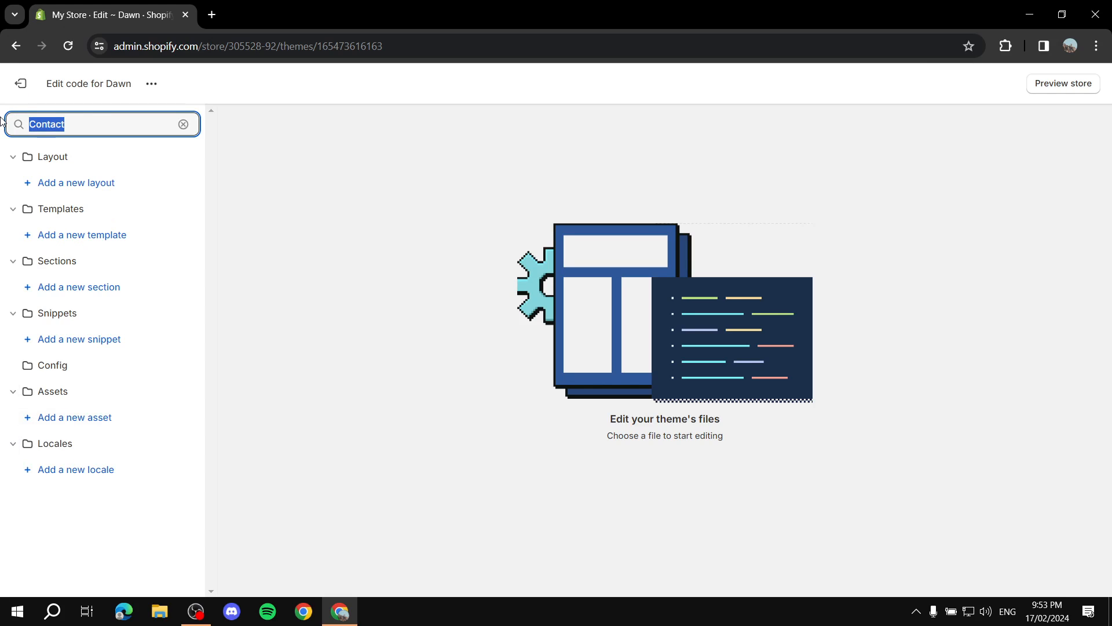
pyautogui.press('BackSpace')
pyautogui.write('co')
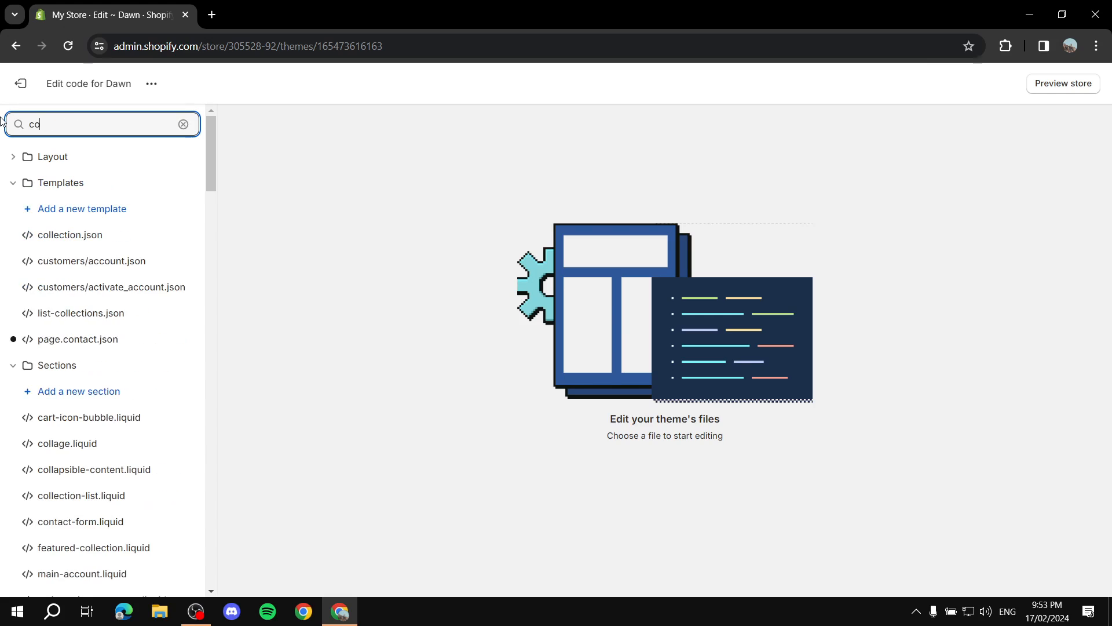
pyautogui.write('ntact')
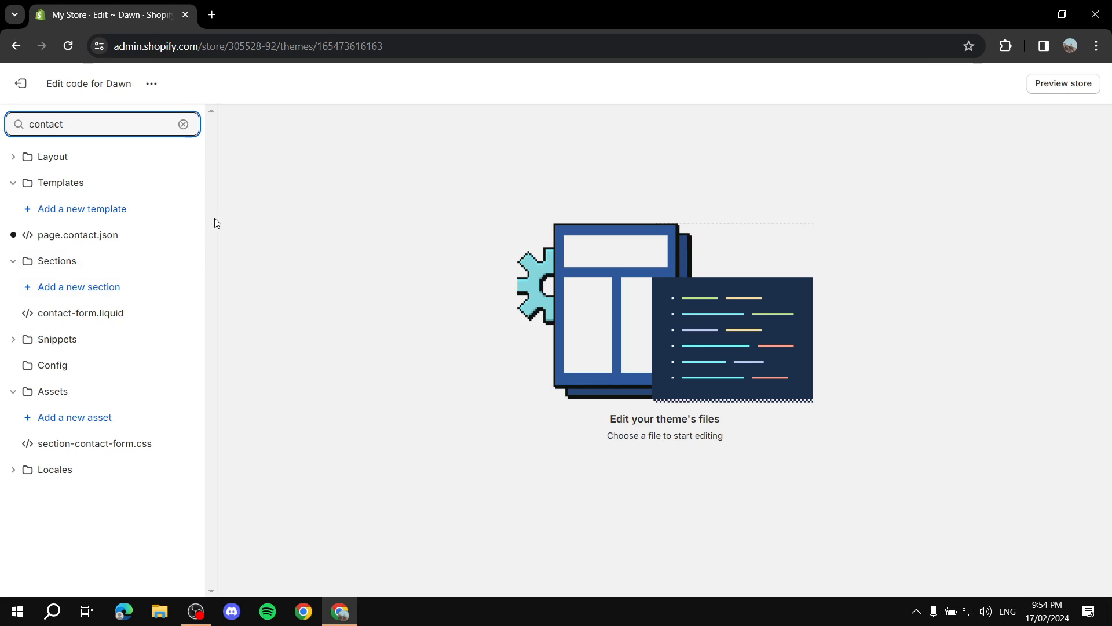
pyautogui.click(81, 316)
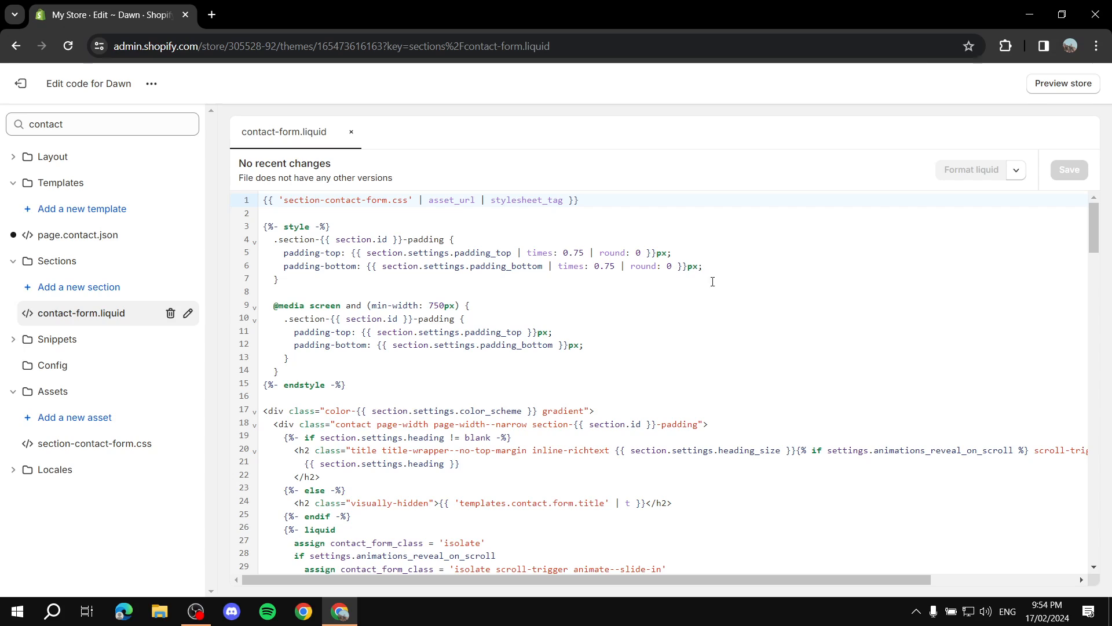
# - Copy all the code of contact-form.liquid and add a new liquid section file named Contact-Form-Backup
pyautogui.click(638, 320)
pyautogui.hotkey('ctrl', 'a')
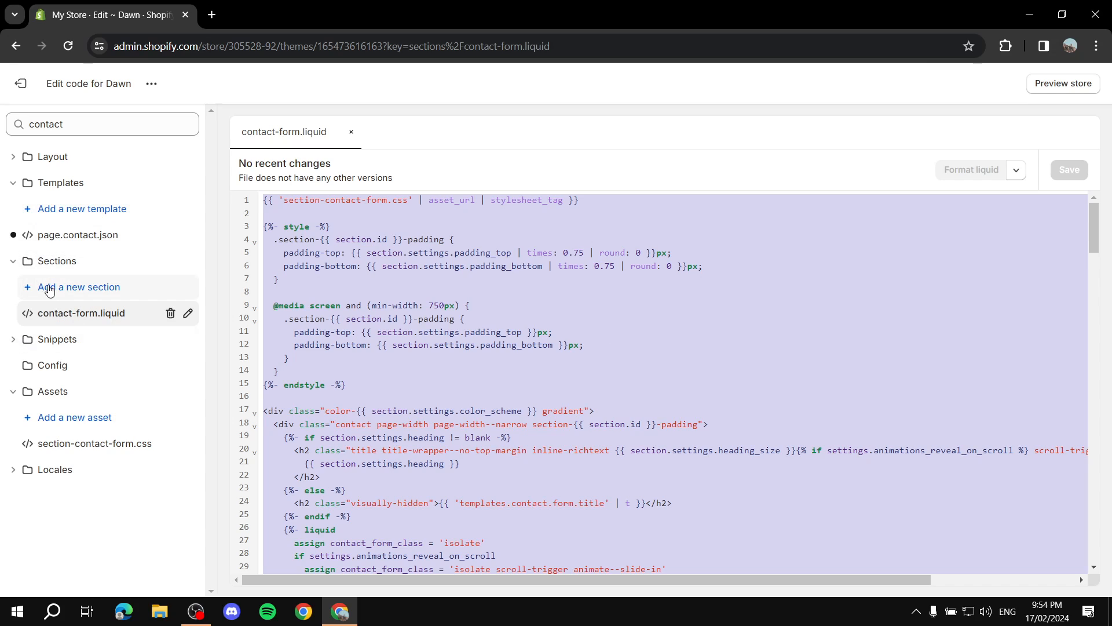
pyautogui.click(49, 288)
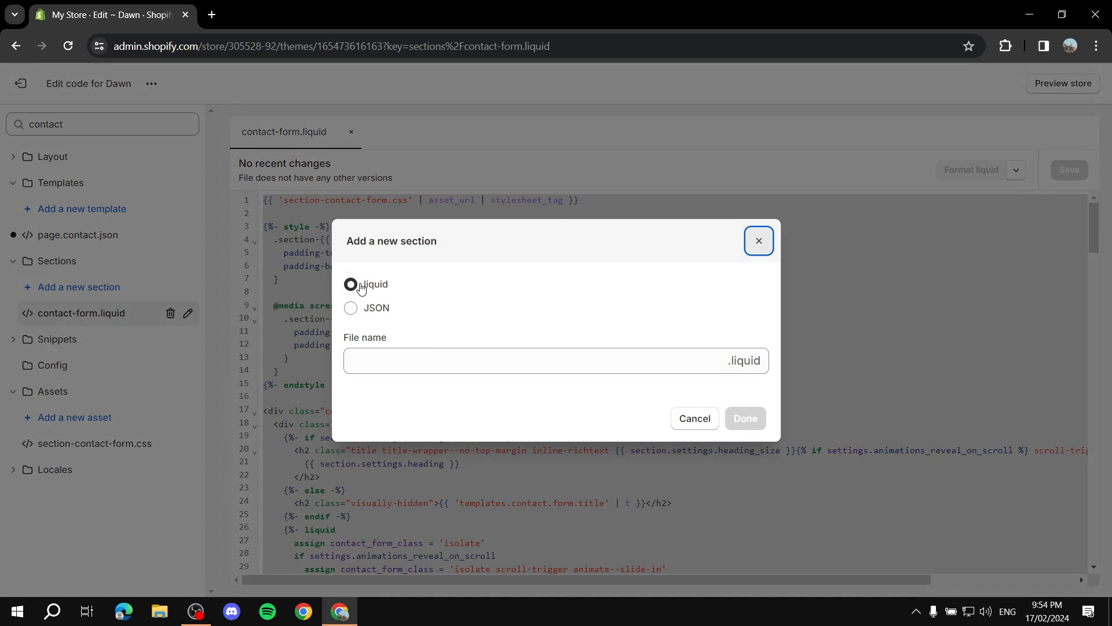
pyautogui.click(455, 368)
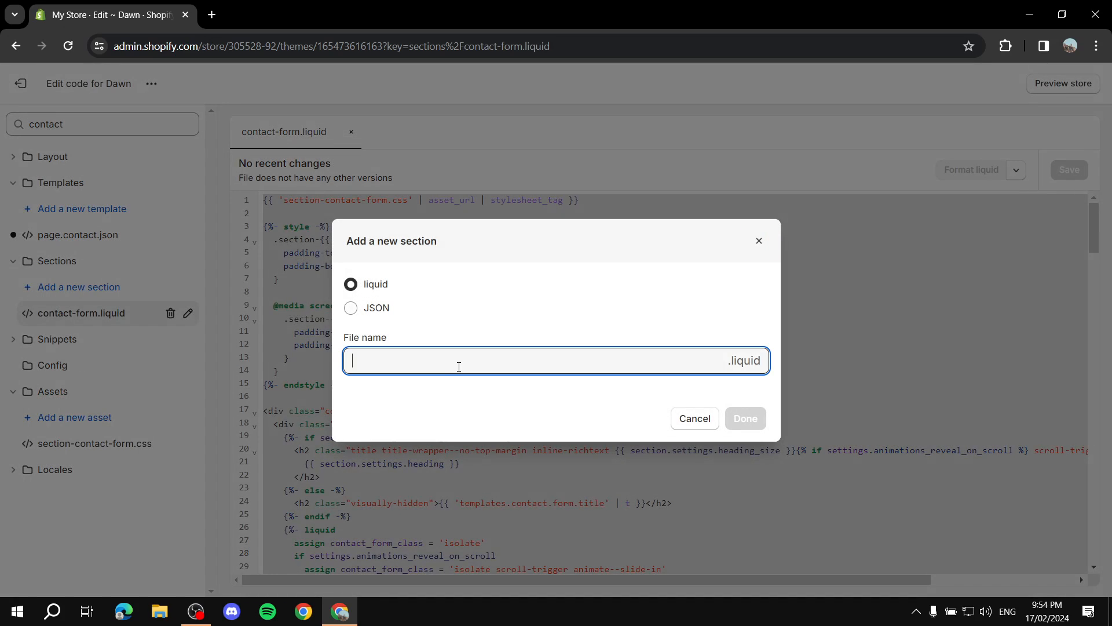
pyautogui.write('Contac')
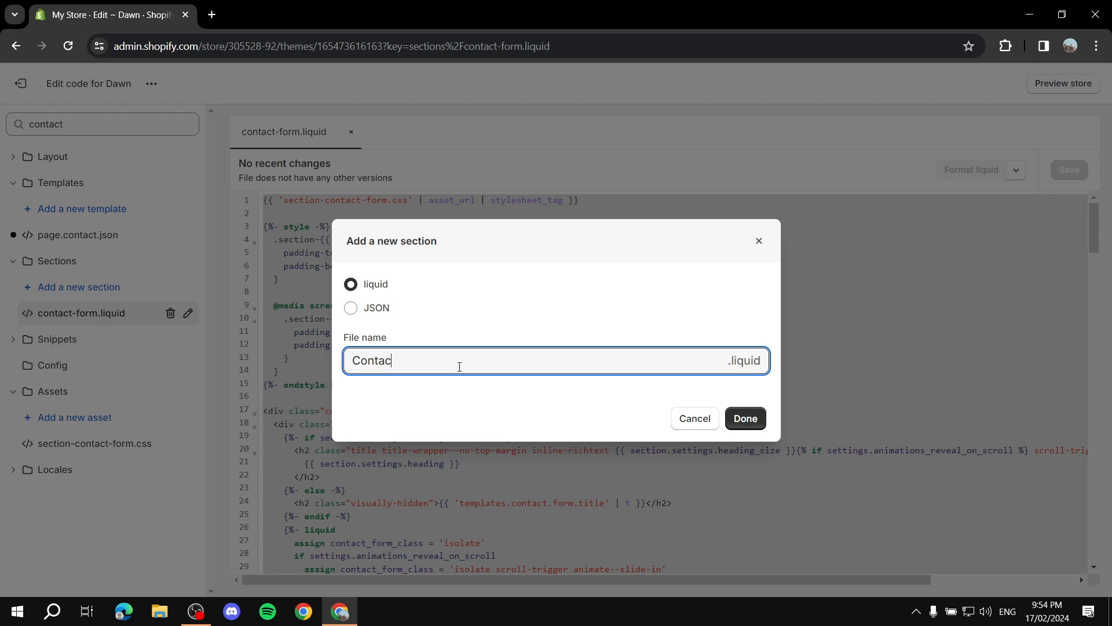
pyautogui.write('t-Form-Backup')
pyautogui.click(749, 421)
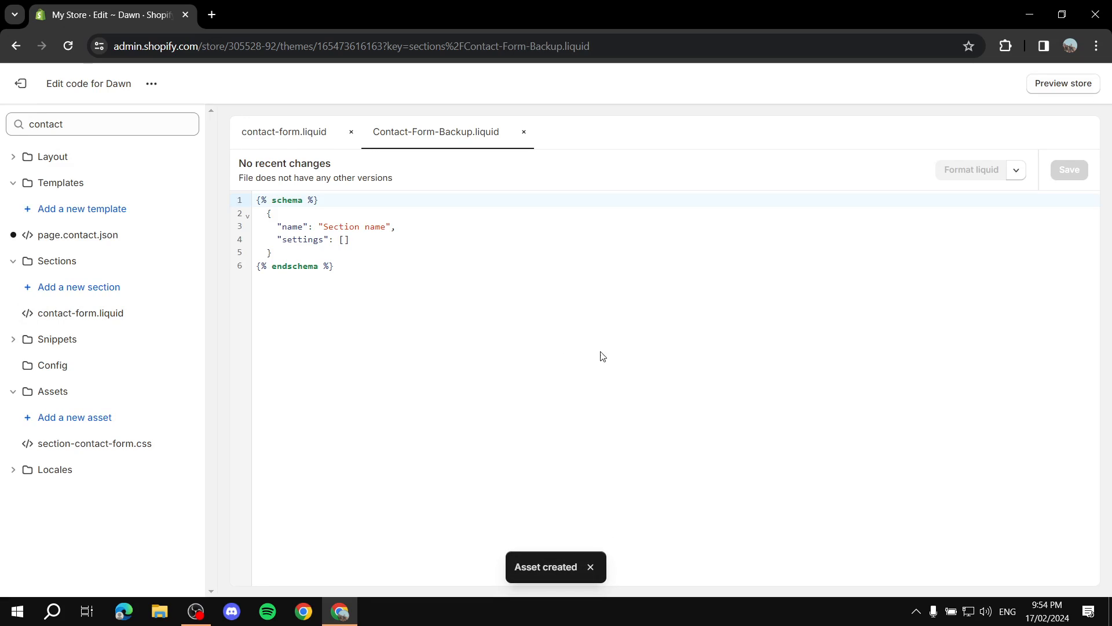
# - Replace the default code in Contact-Form-Backup.liquid with the copied contact form code and save the file
pyautogui.click(396, 264)
pyautogui.hotkey('ctrl', 'a')
pyautogui.press('BackSpace')
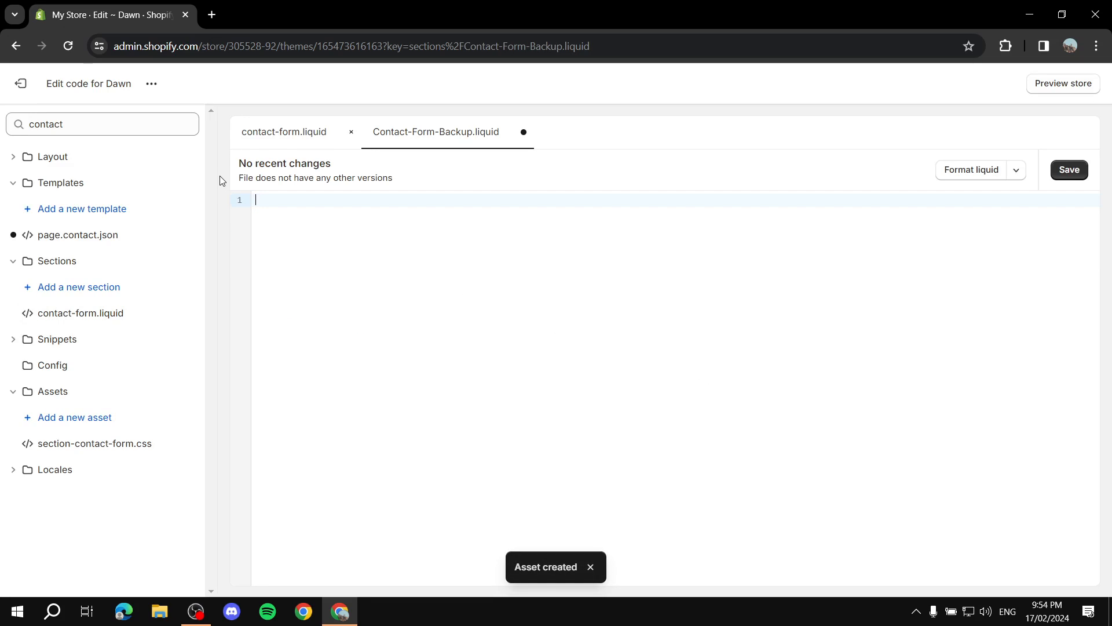
pyautogui.hotkey('ctrl', 'v')
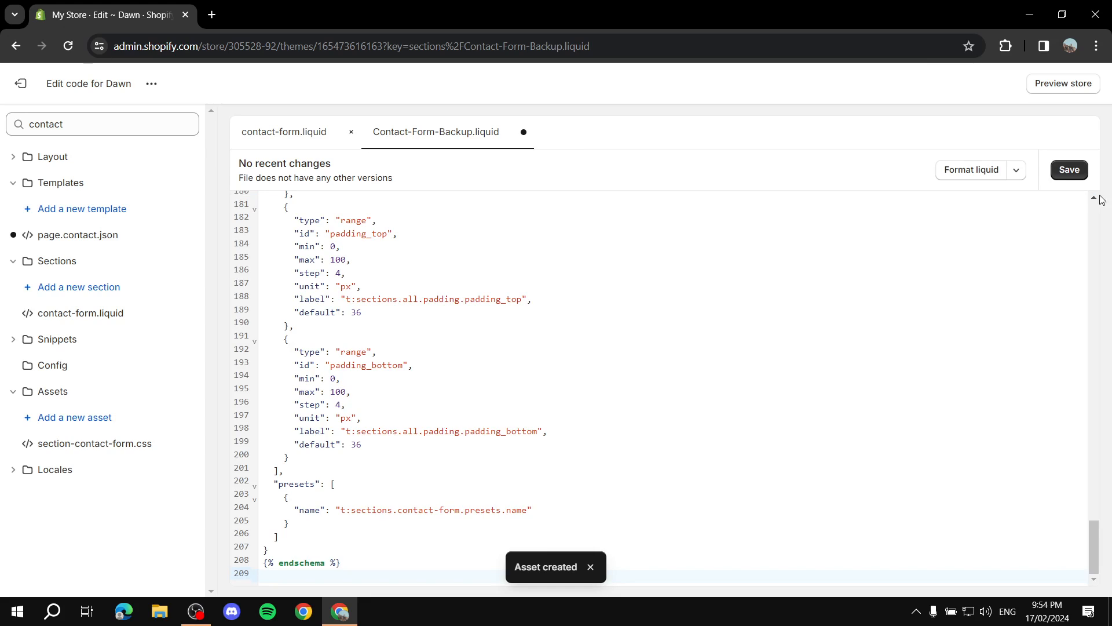
pyautogui.click(1070, 170)
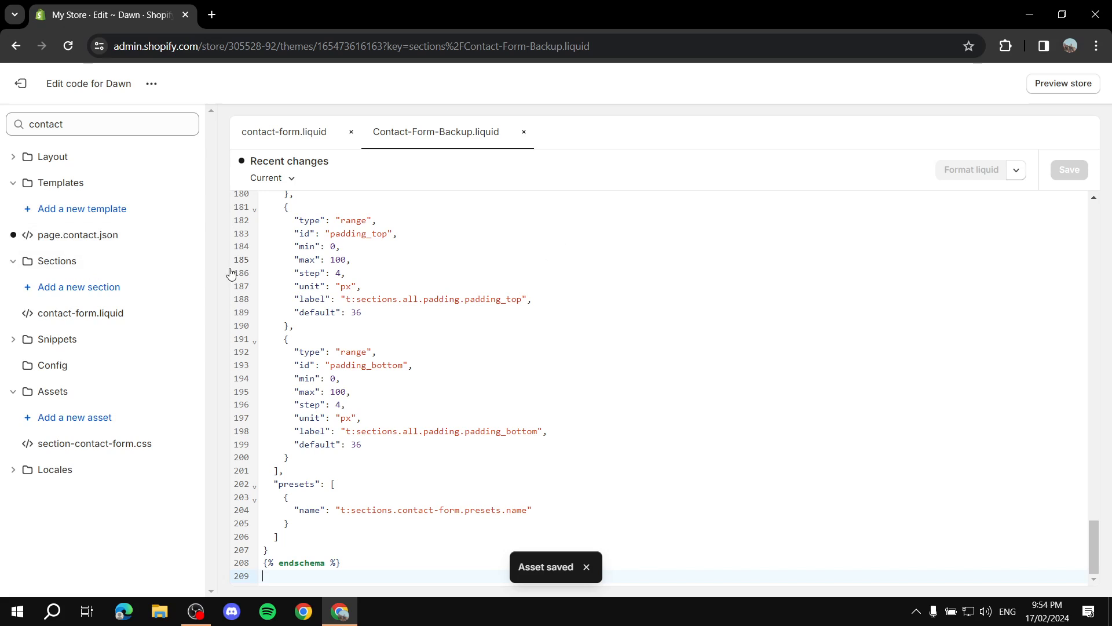
# - Search the code of contact-form.liquid for "Phone number" and shorten the search term to "Phone"
pyautogui.click(288, 133)
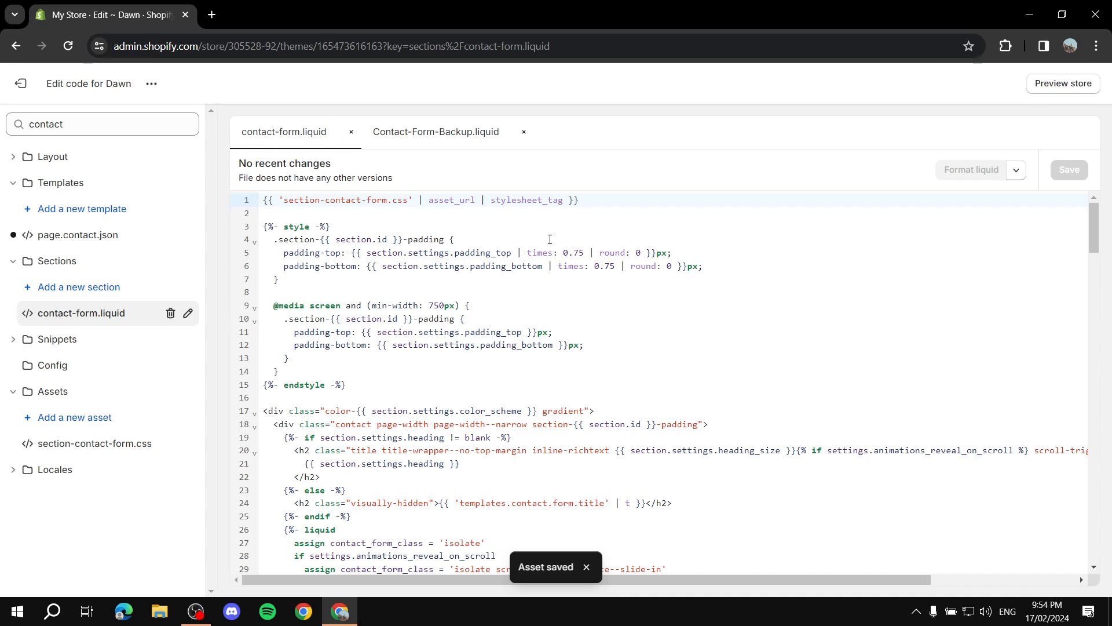
pyautogui.scroll(-1, 521, 356)
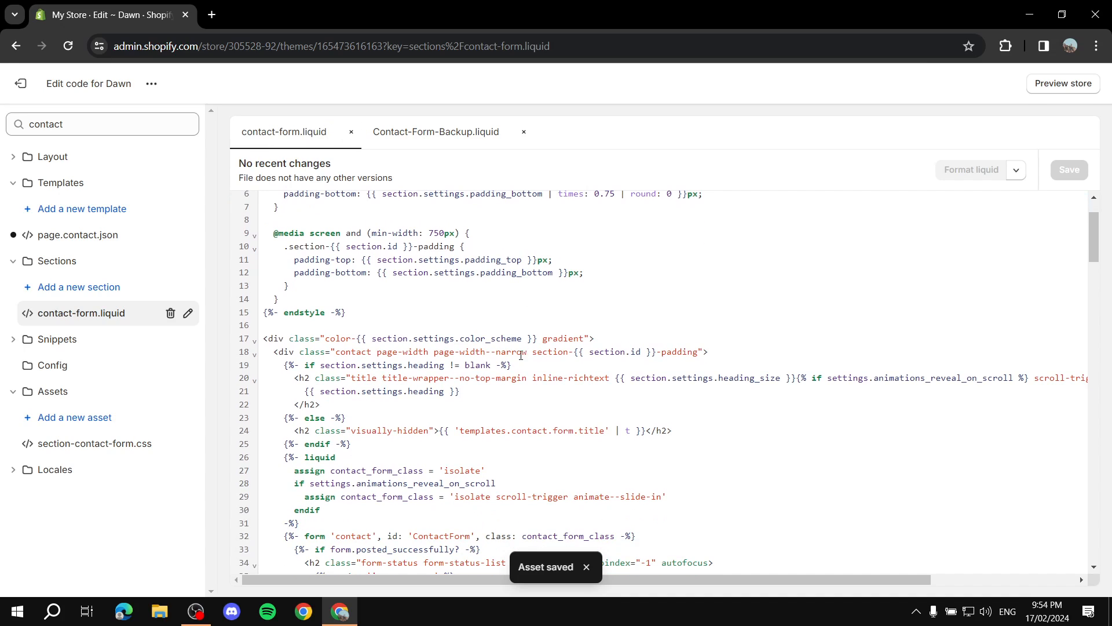
pyautogui.click(527, 378)
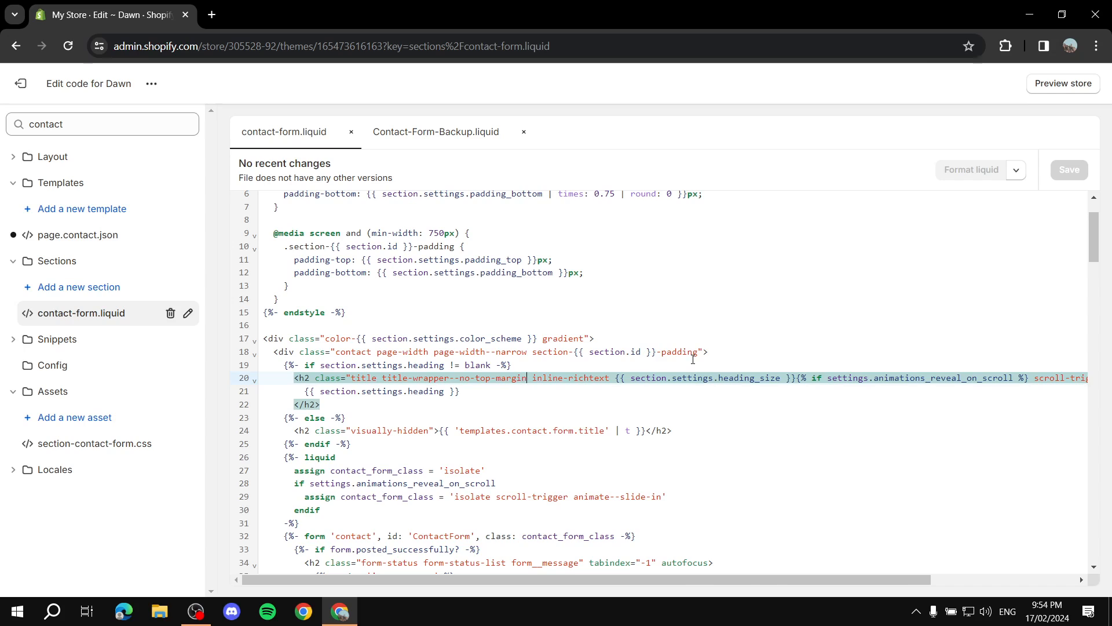
pyautogui.hotkey('ctrl', 'f')
pyautogui.moveTo(657, 380)
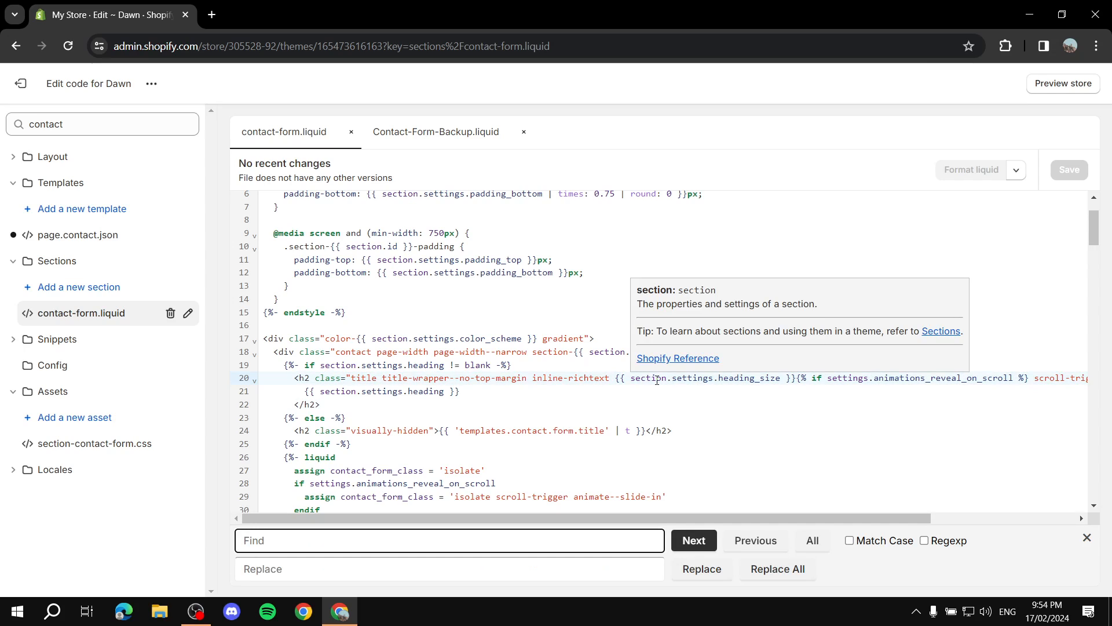
pyautogui.write('Phone number')
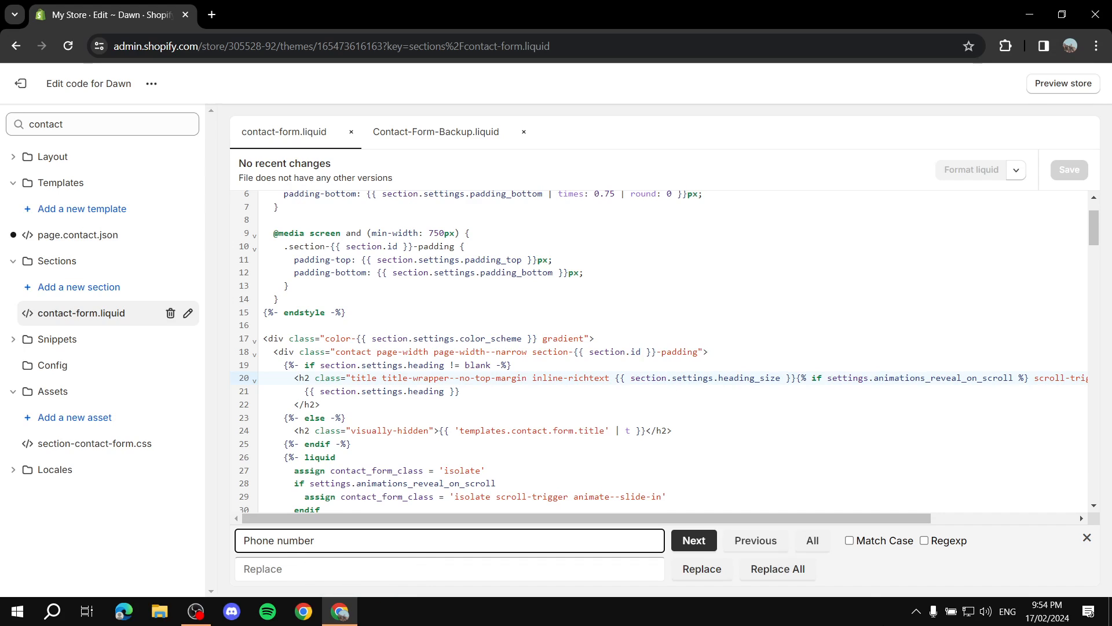
pyautogui.click(705, 543)
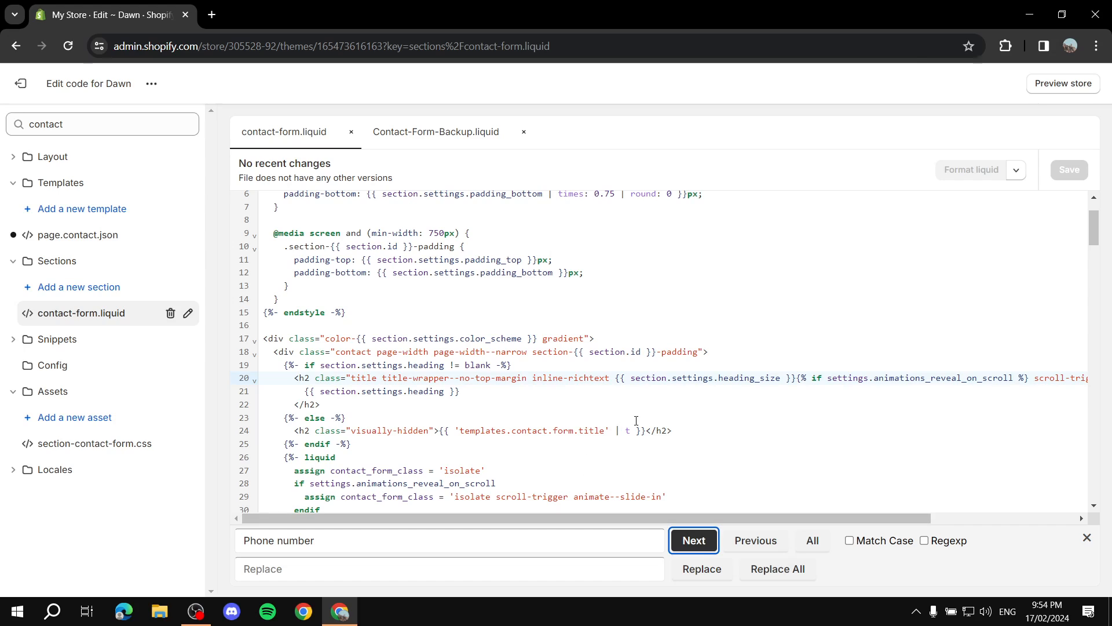
pyautogui.click(553, 549)
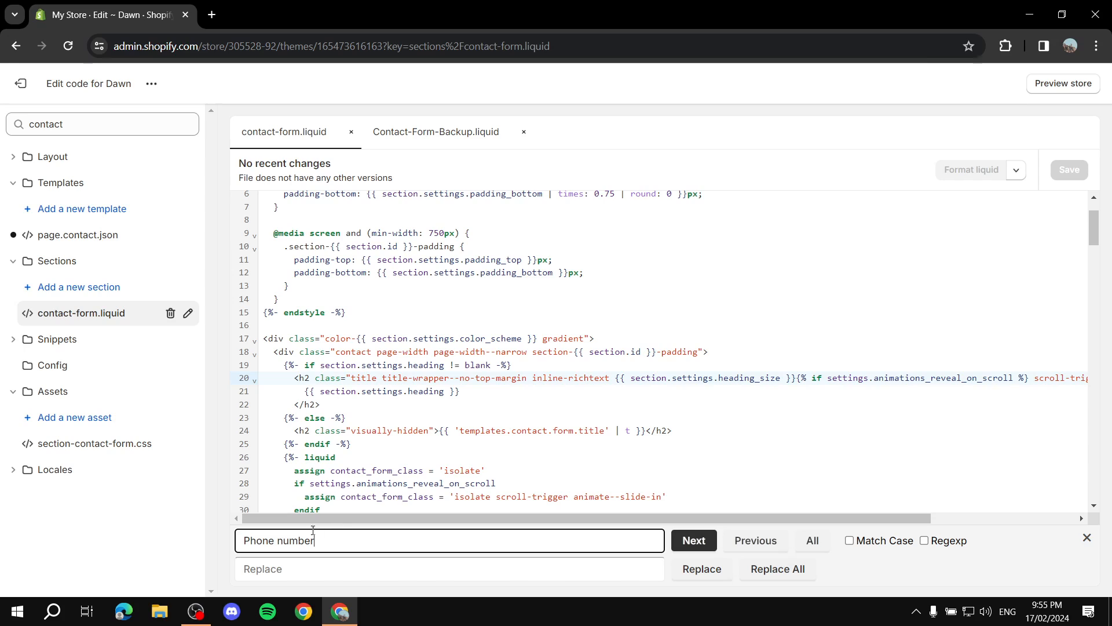
pyautogui.moveTo(314, 538); pyautogui.dragTo(278, 541)
pyautogui.press('BackSpace')
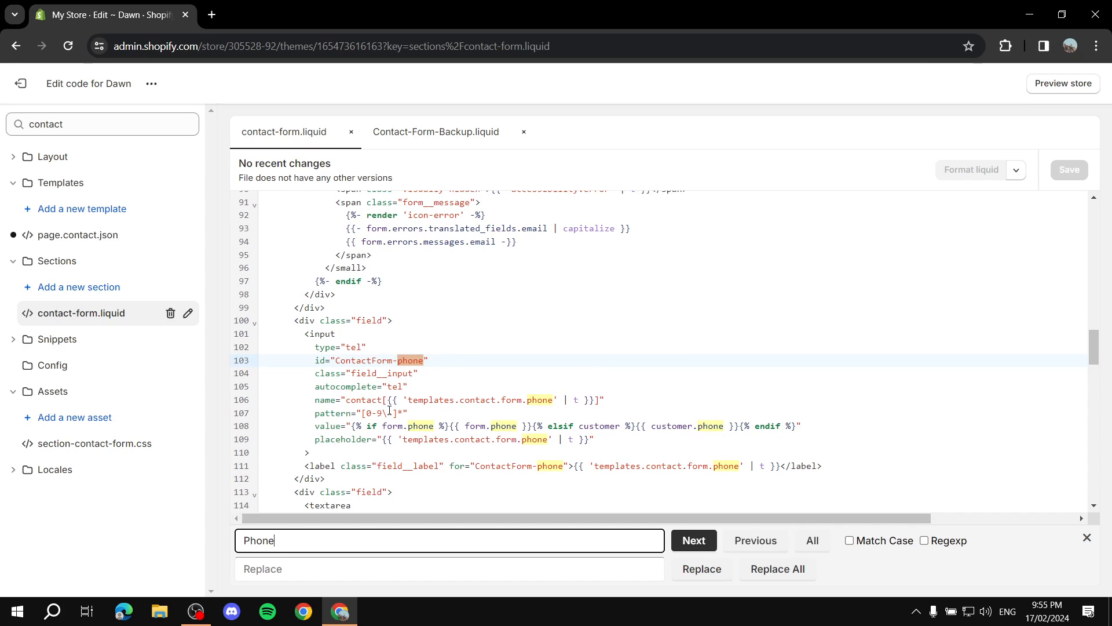
# - Delete the whole field div containing the ContactForm-phone input and its label from contact-form.liquid, and save the file
pyautogui.click(302, 355)
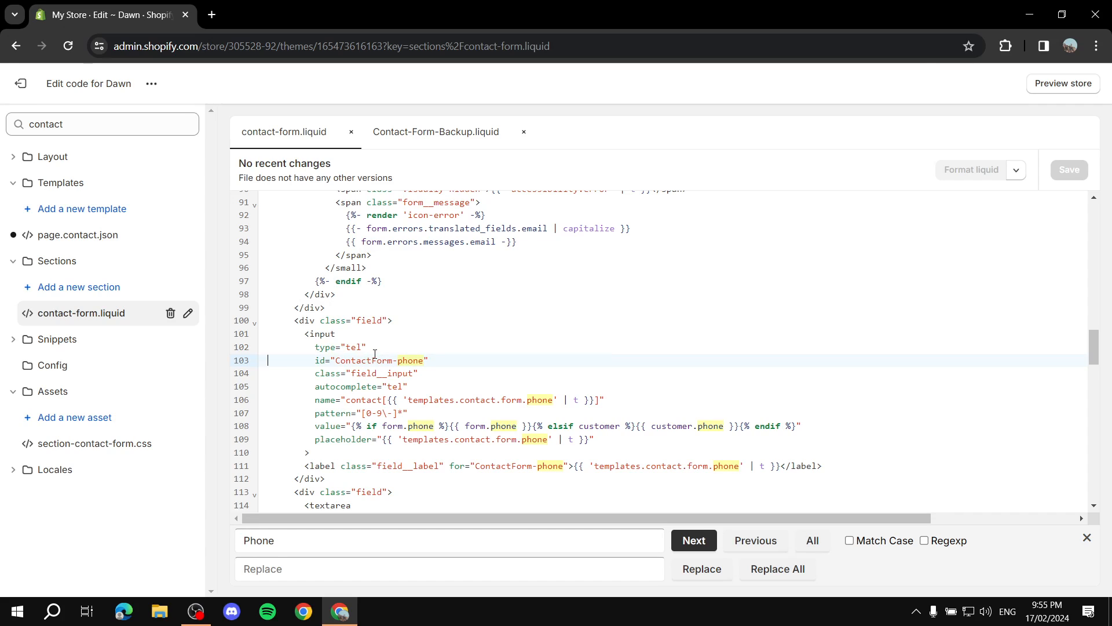
pyautogui.scroll(1, 375, 354)
pyautogui.scroll(1, 373, 353)
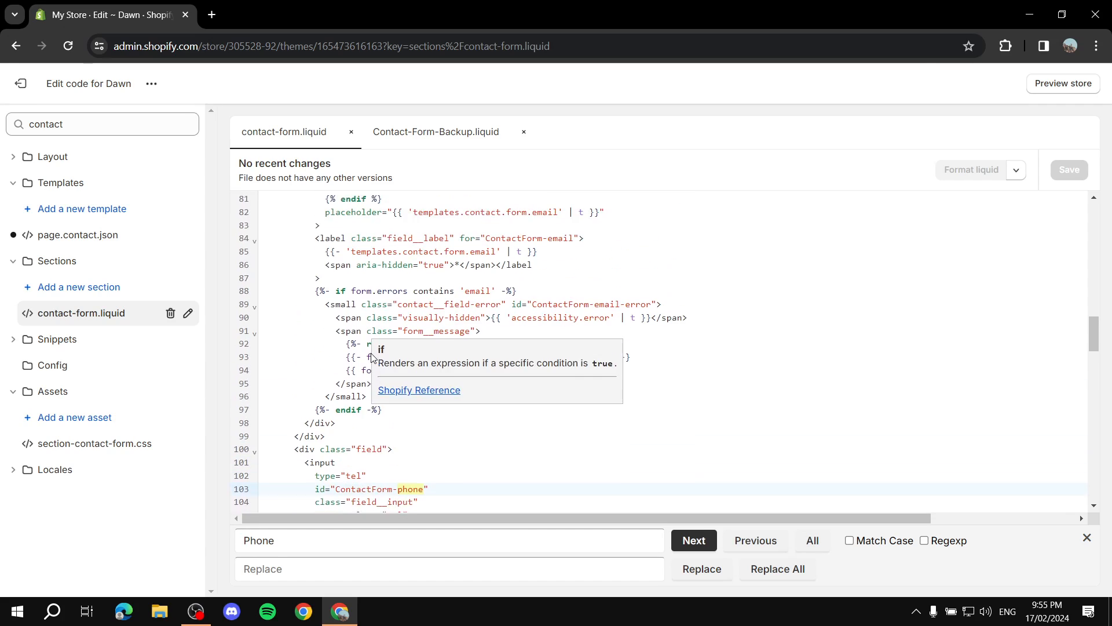
pyautogui.scroll(-3, 416, 397)
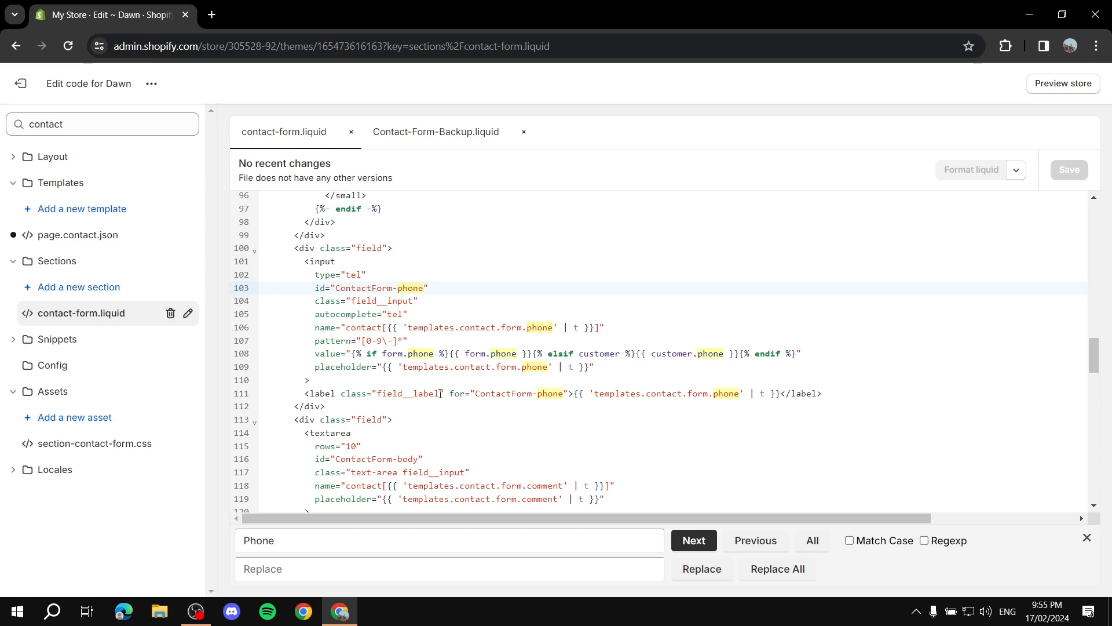
pyautogui.moveTo(344, 401); pyautogui.dragTo(284, 254)
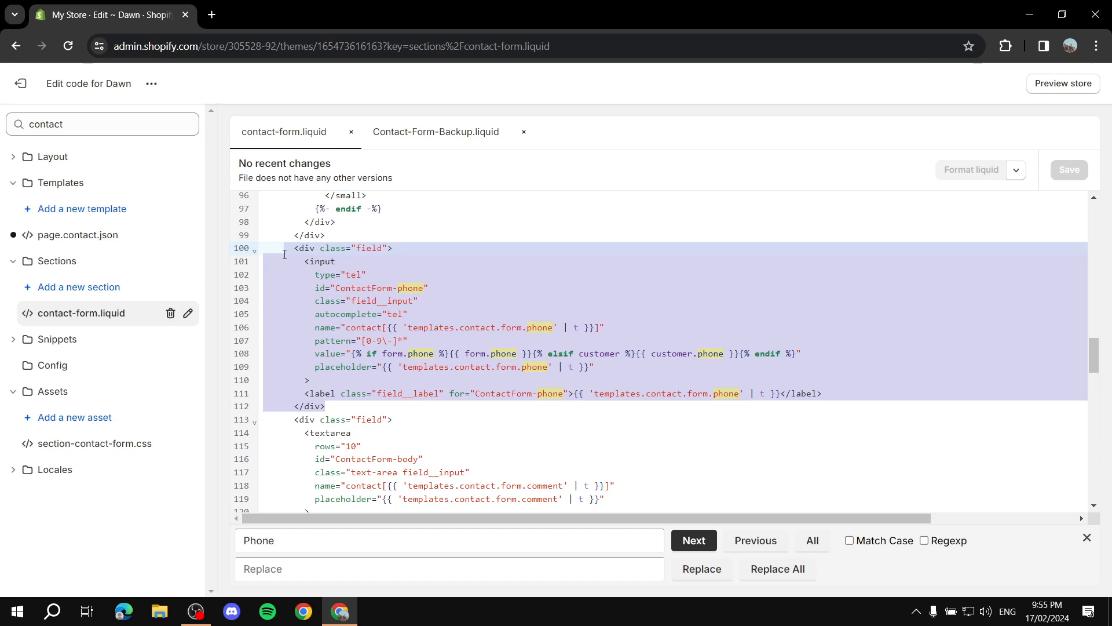
pyautogui.press('Delete')
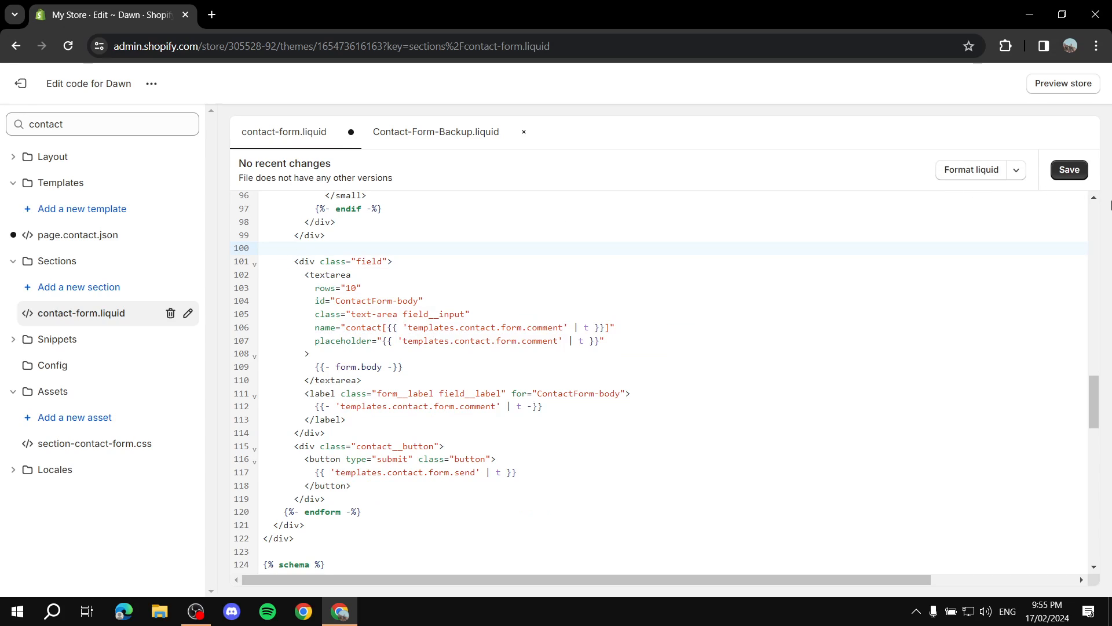
pyautogui.click(1068, 172)
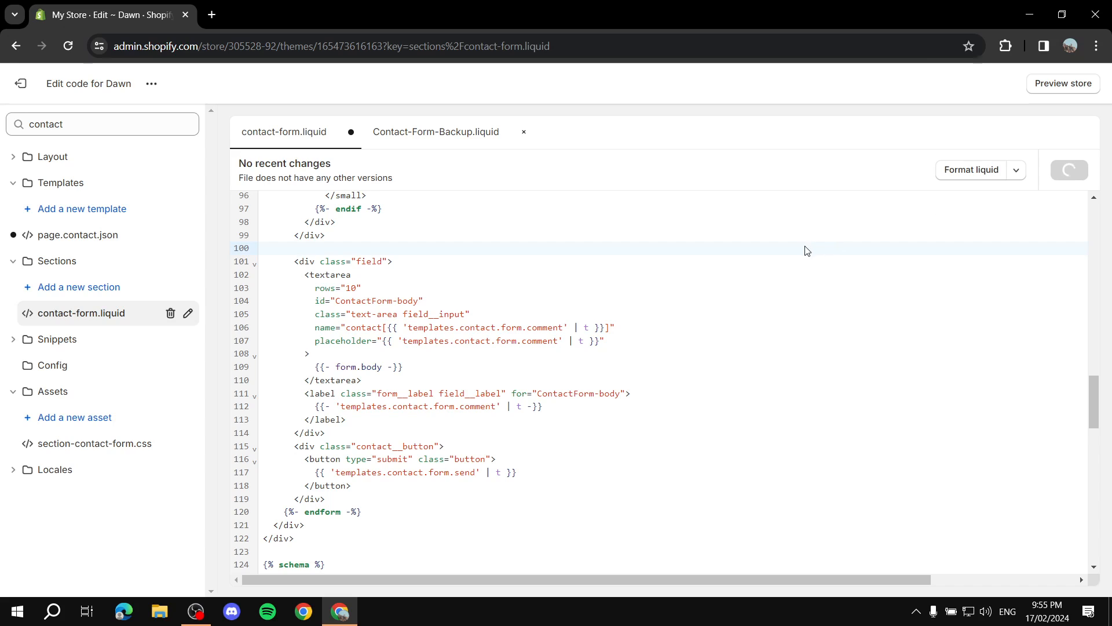
# - Exit the theme code editor, reload the Themes page of the store admin and collapse the trial notice
pyautogui.click(4, 81)
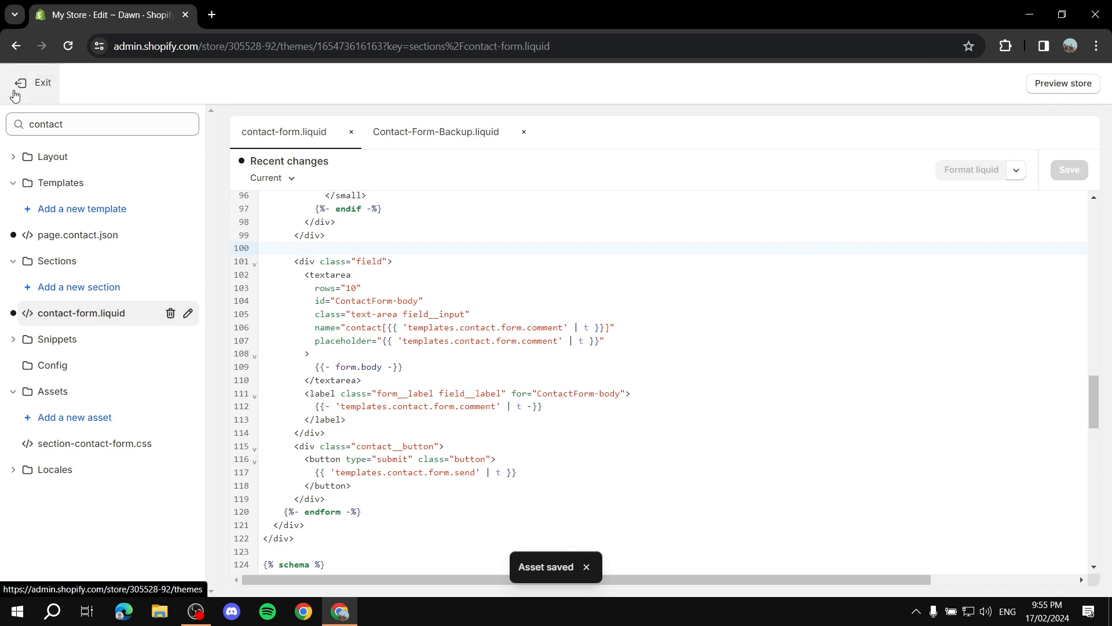
pyautogui.click(1077, 478)
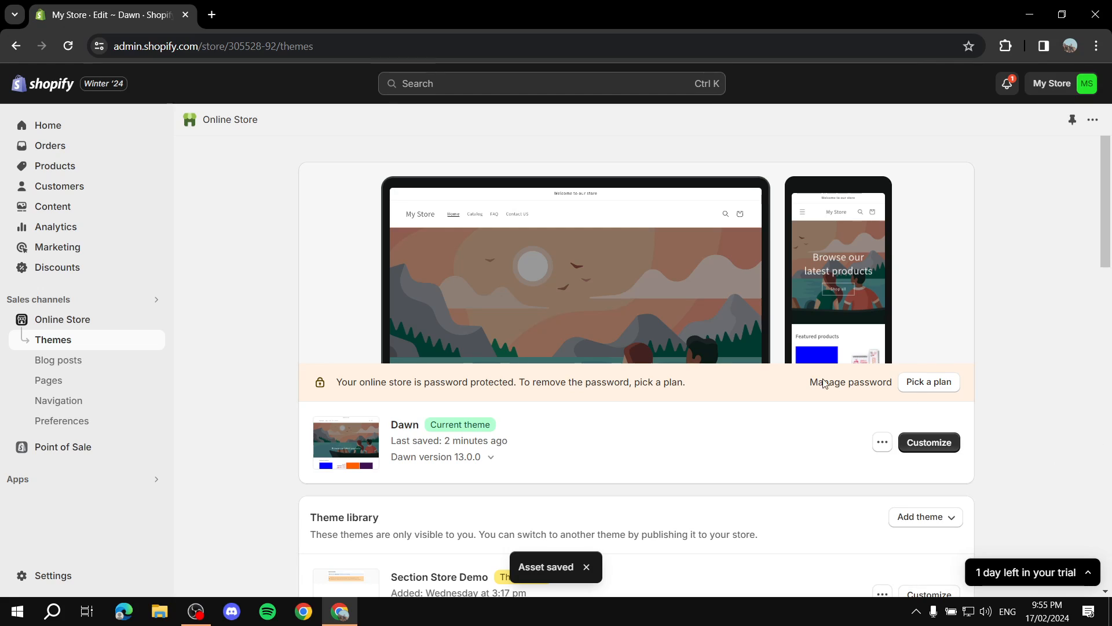
pyautogui.click(69, 39)
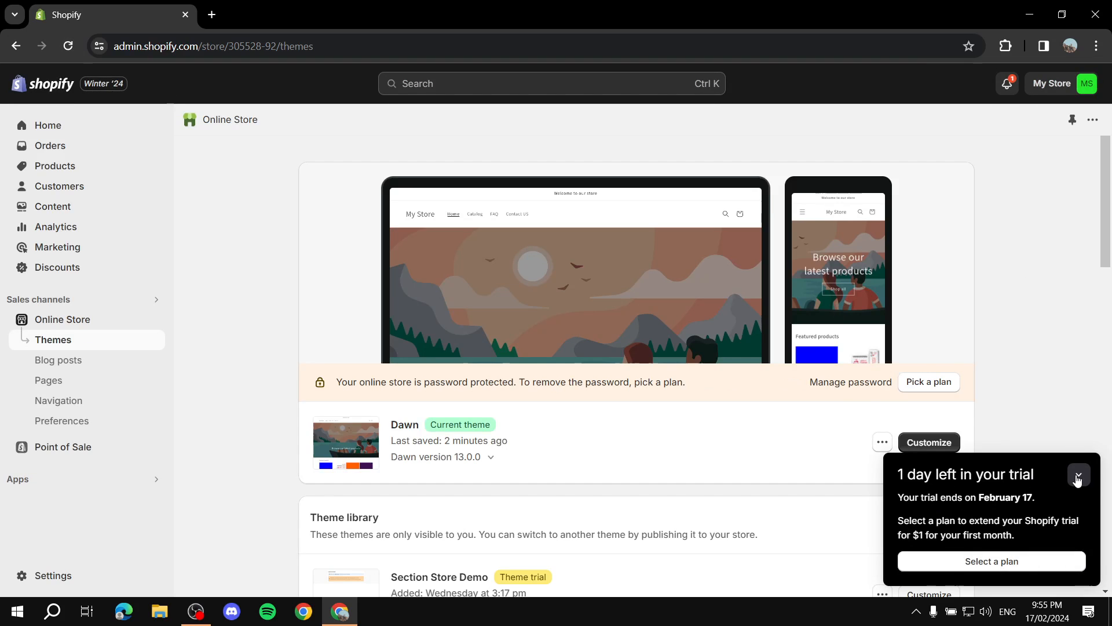
pyautogui.click(1079, 475)
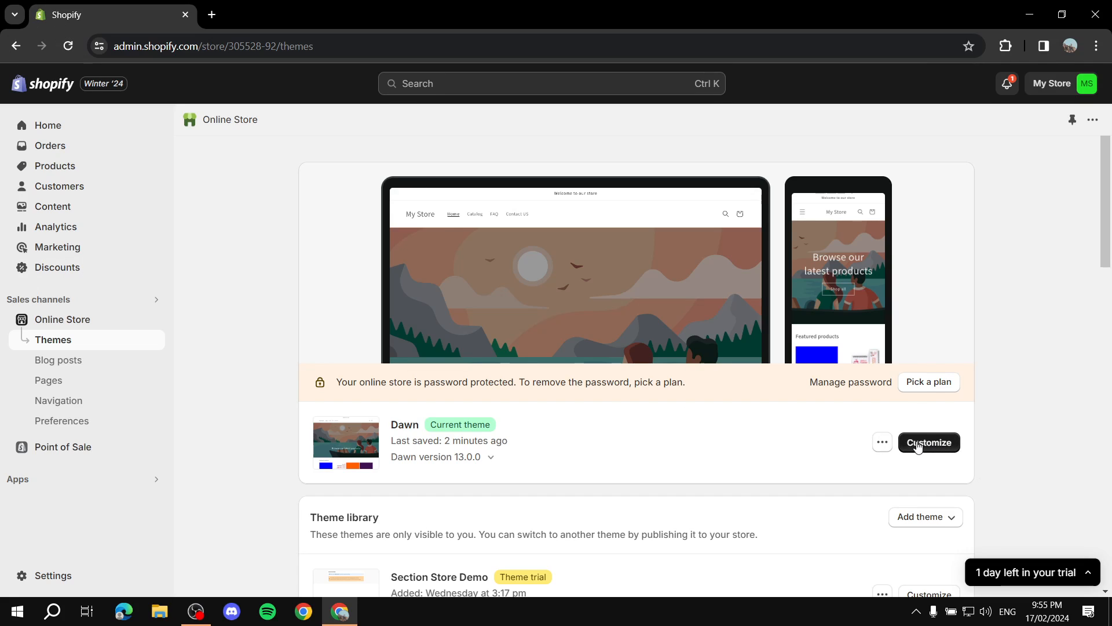
# - View the live online store and open its Contact US page to check the form's remaining fields
pyautogui.click(880, 442)
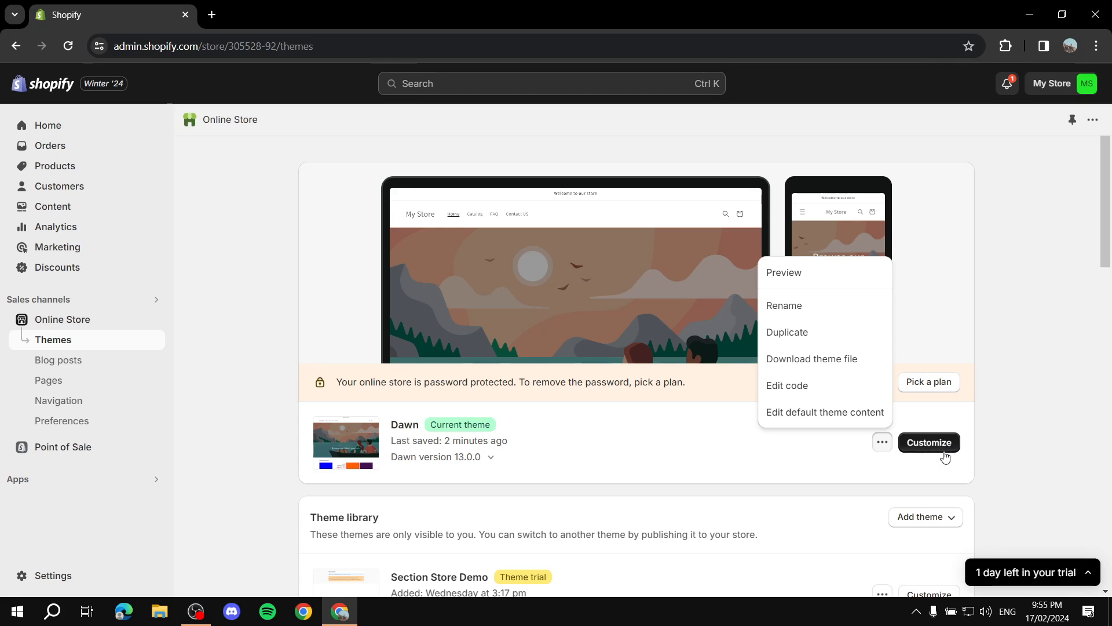
pyautogui.click(827, 453)
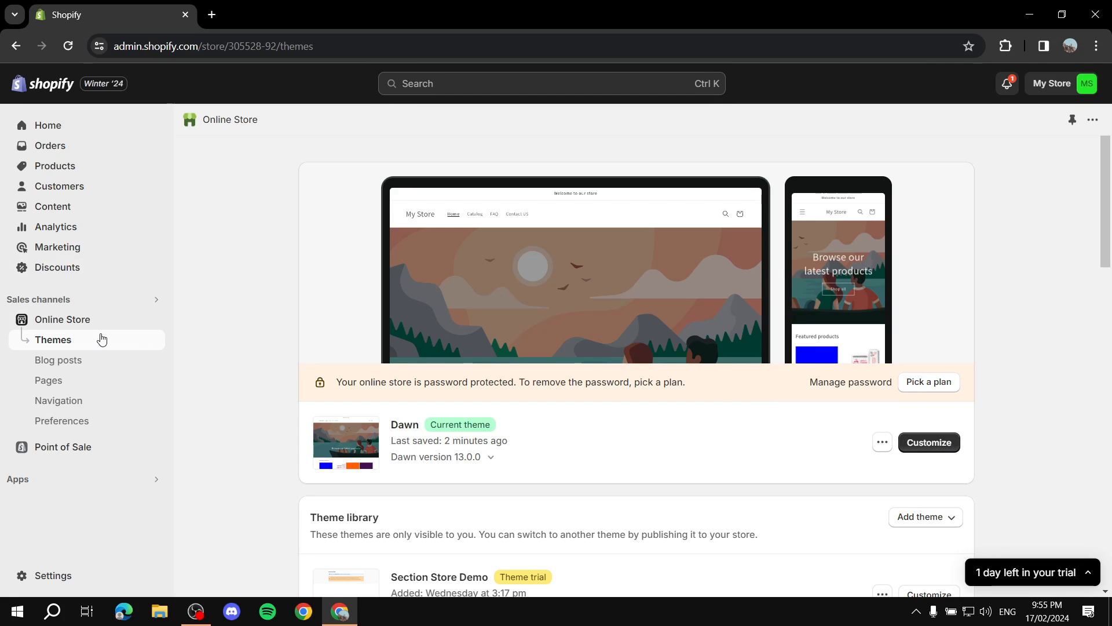
pyautogui.click(154, 320)
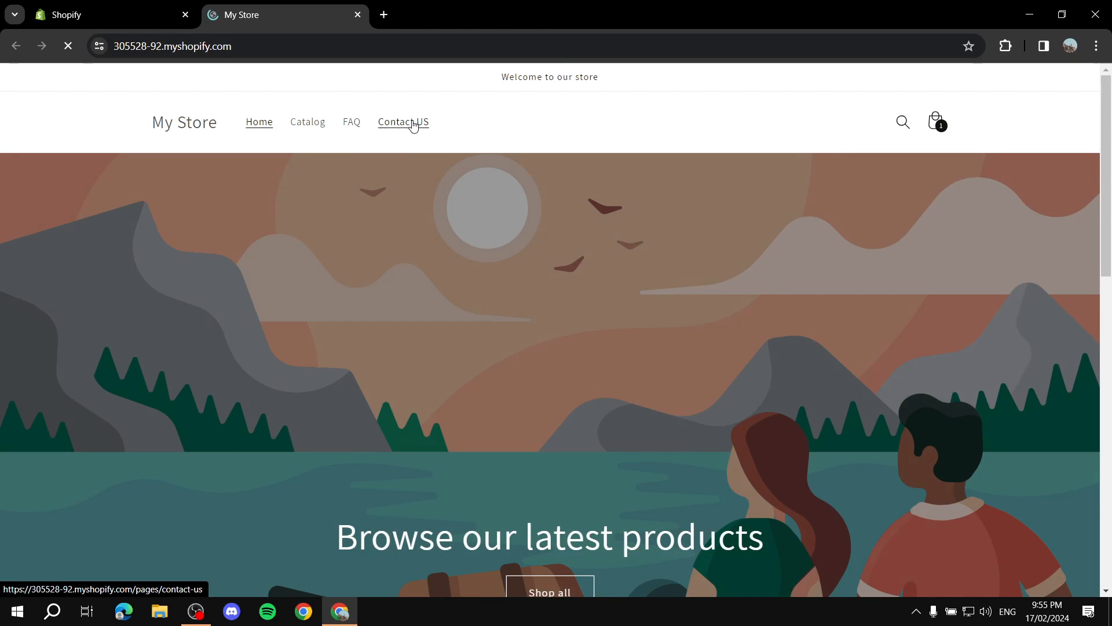
pyautogui.click(413, 125)
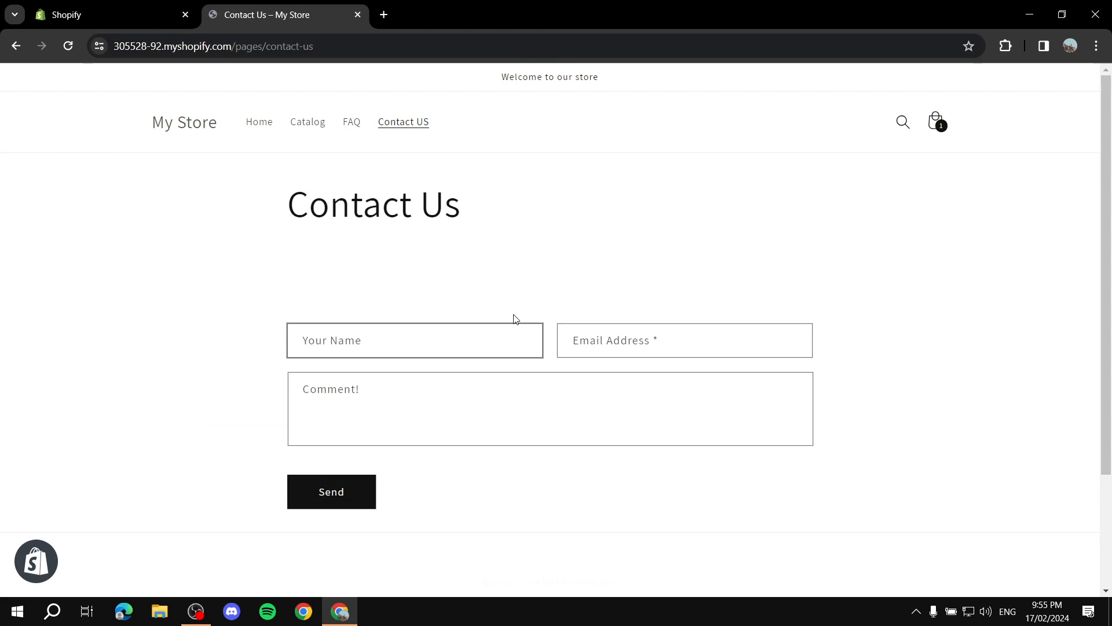
pyautogui.scroll(-2, 773, 308)
pyautogui.scroll(2, 773, 308)
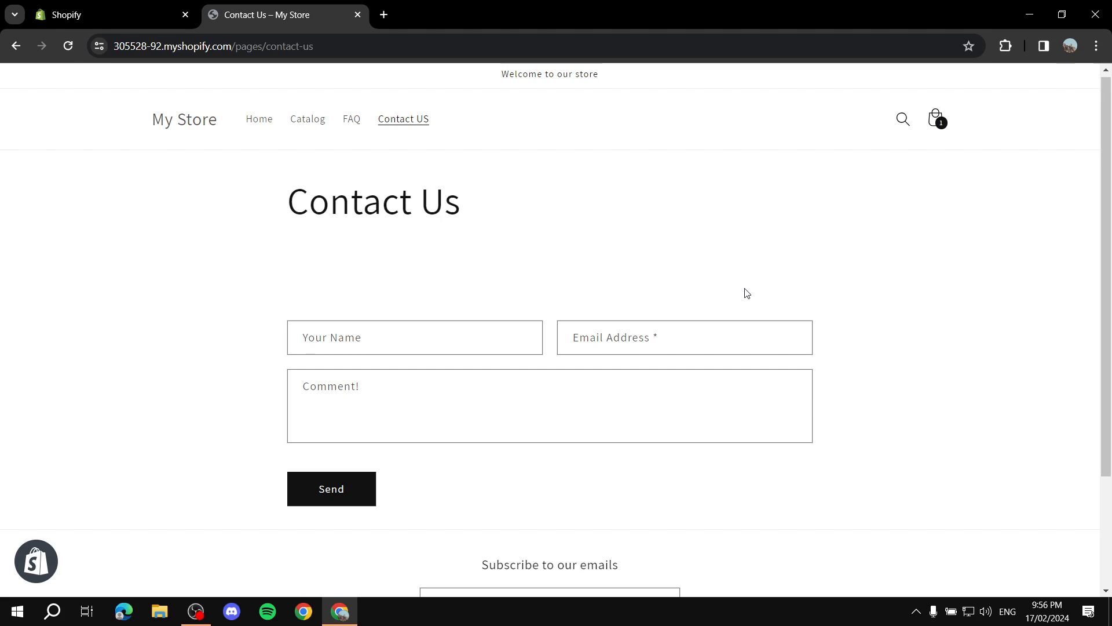
pyautogui.click(104, 13)
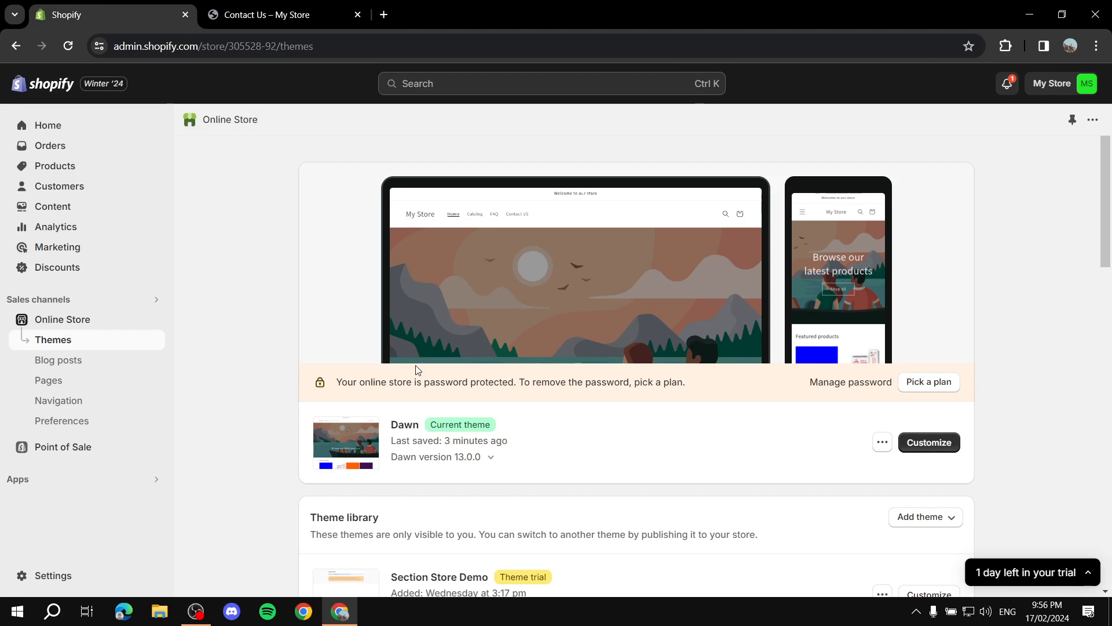
pyautogui.click(882, 442)
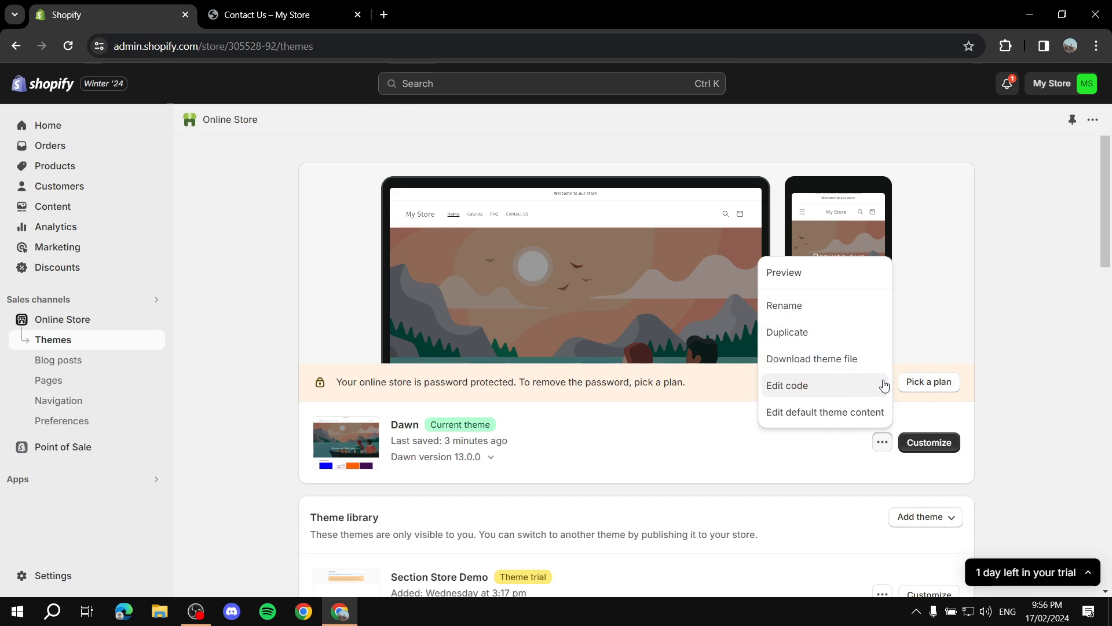
pyautogui.click(883, 445)
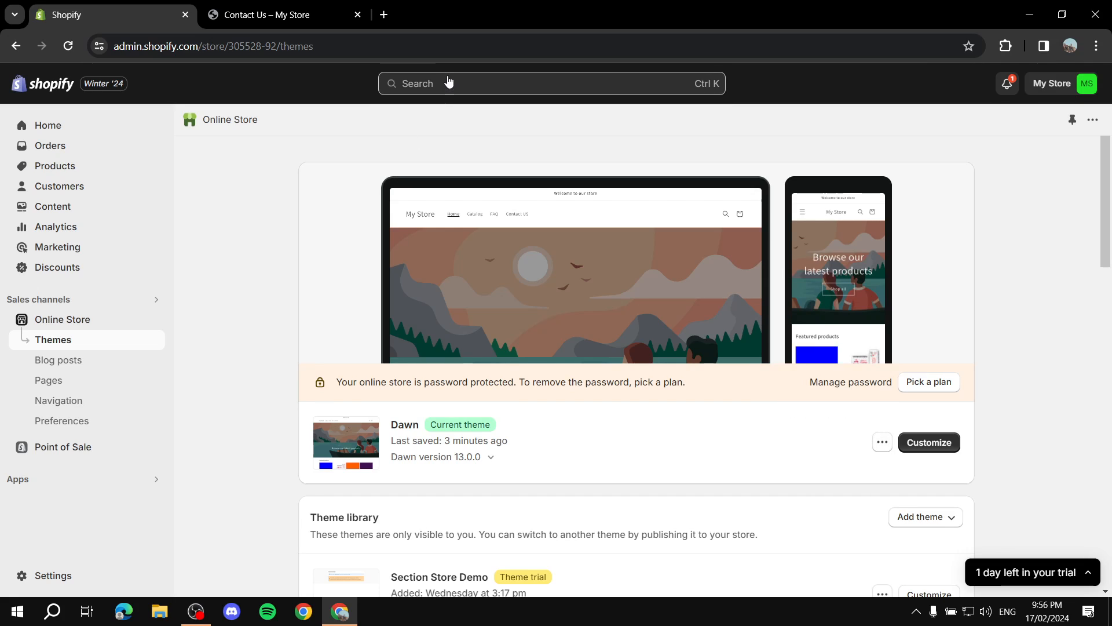
pyautogui.click(313, 11)
pyautogui.scroll(1, 575, 137)
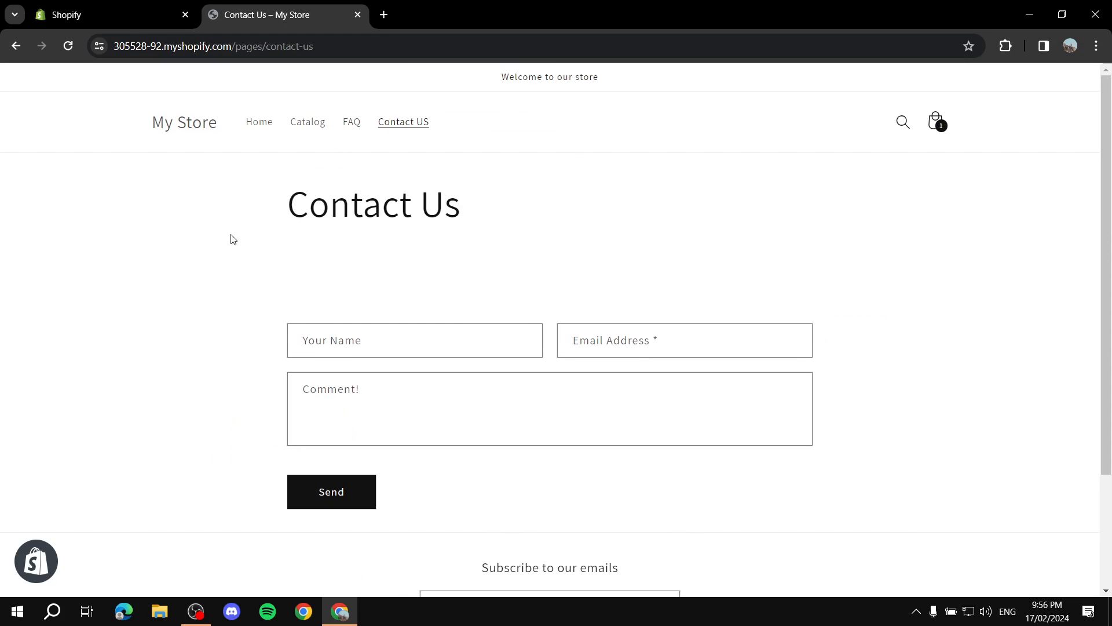